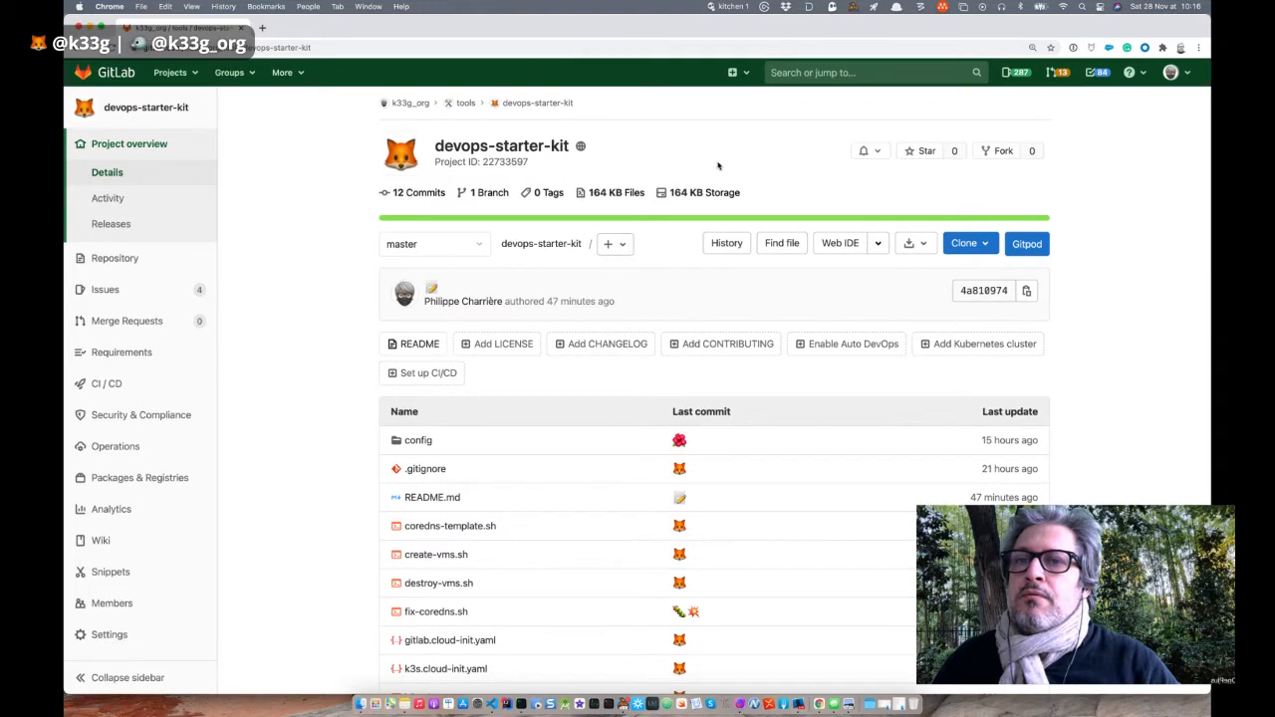
Step: Examine the devops-starter-kit project's clone addresses and its list of scripts and configuration files
{"action": "left_click", "coordinate": [982, 245]}
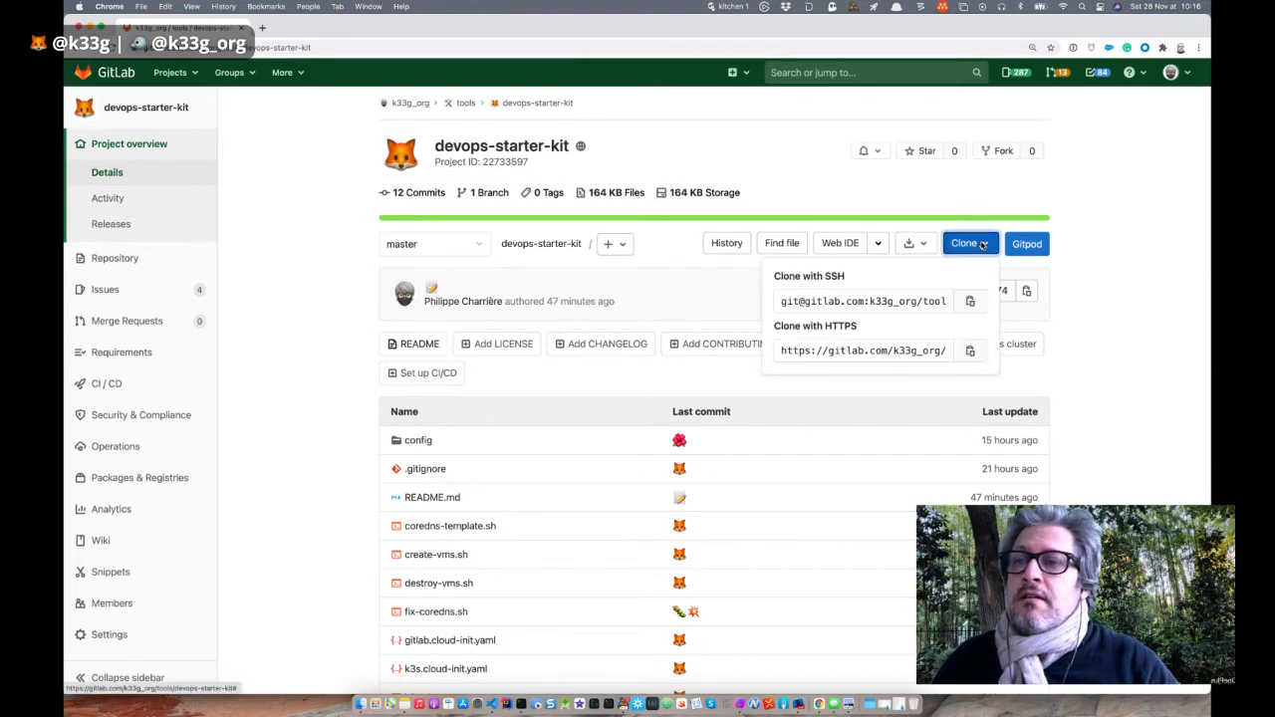
{"action": "left_click", "coordinate": [848, 195]}
{"action": "scroll", "coordinate": [705, 327], "scroll_direction": "down", "scroll_amount": 2}
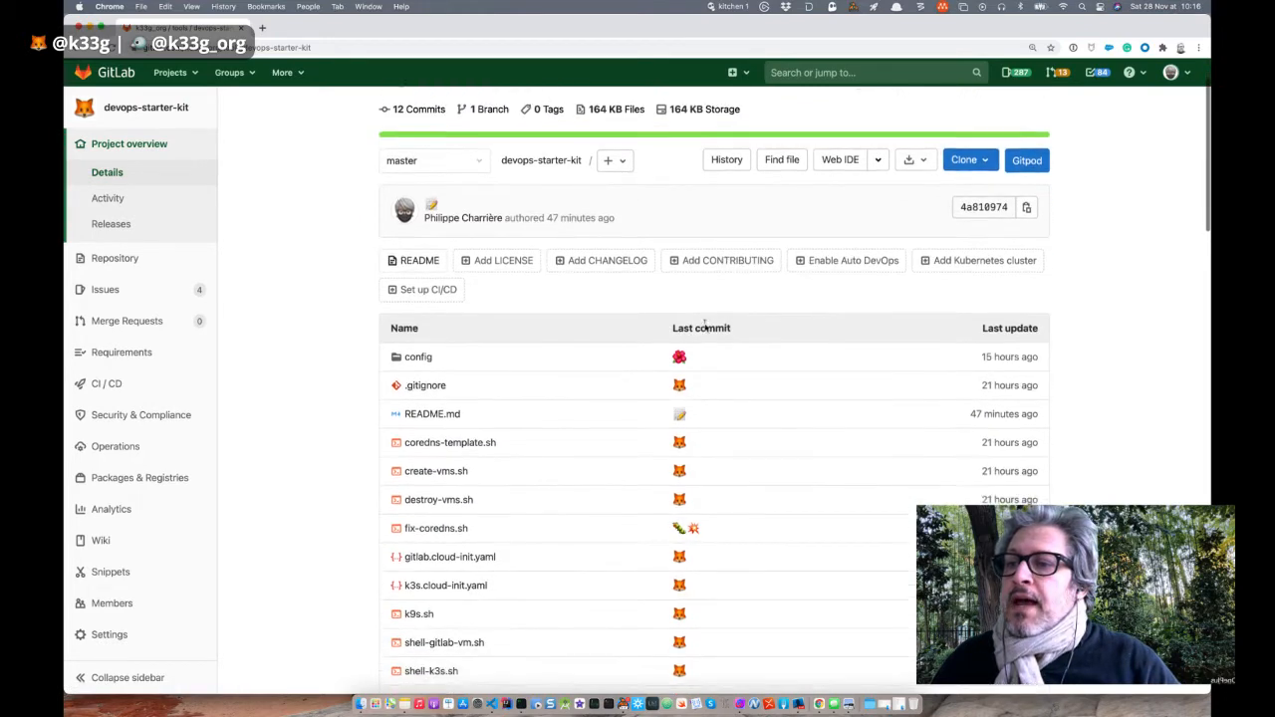
{"action": "scroll", "coordinate": [703, 321], "scroll_direction": "down", "scroll_amount": 1}
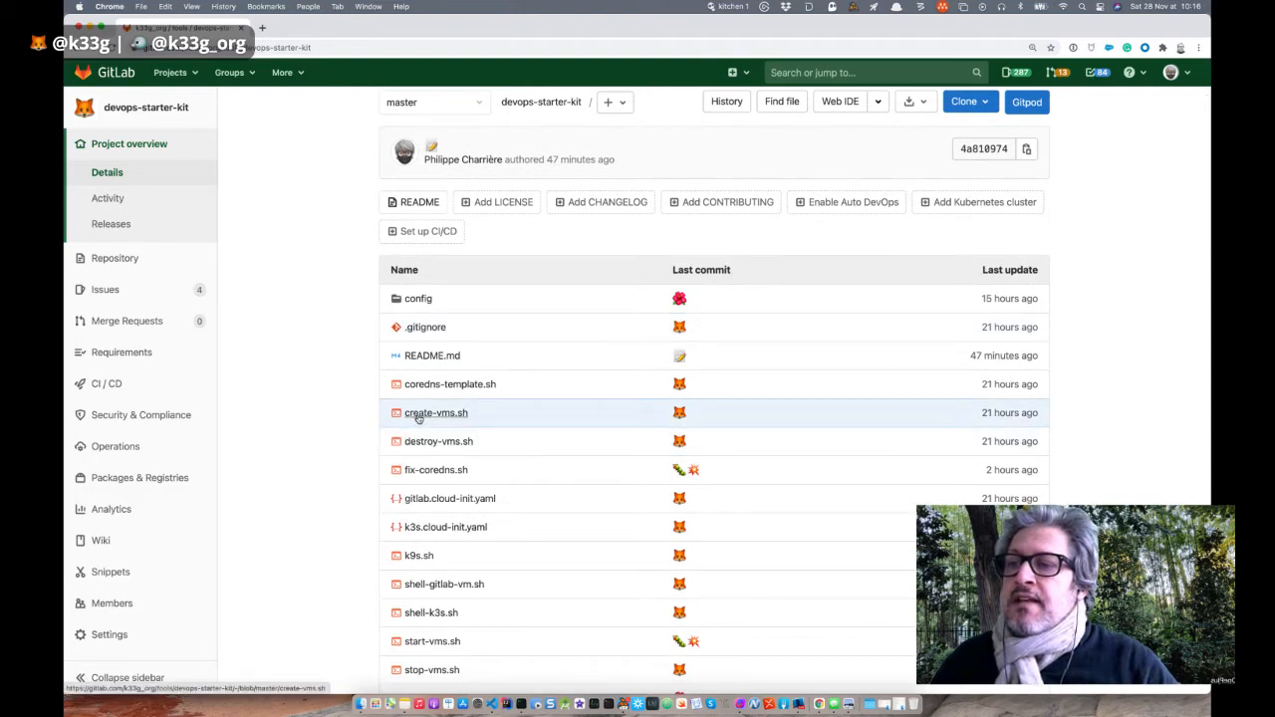
{"action": "scroll", "coordinate": [464, 422], "scroll_direction": "down", "scroll_amount": 1}
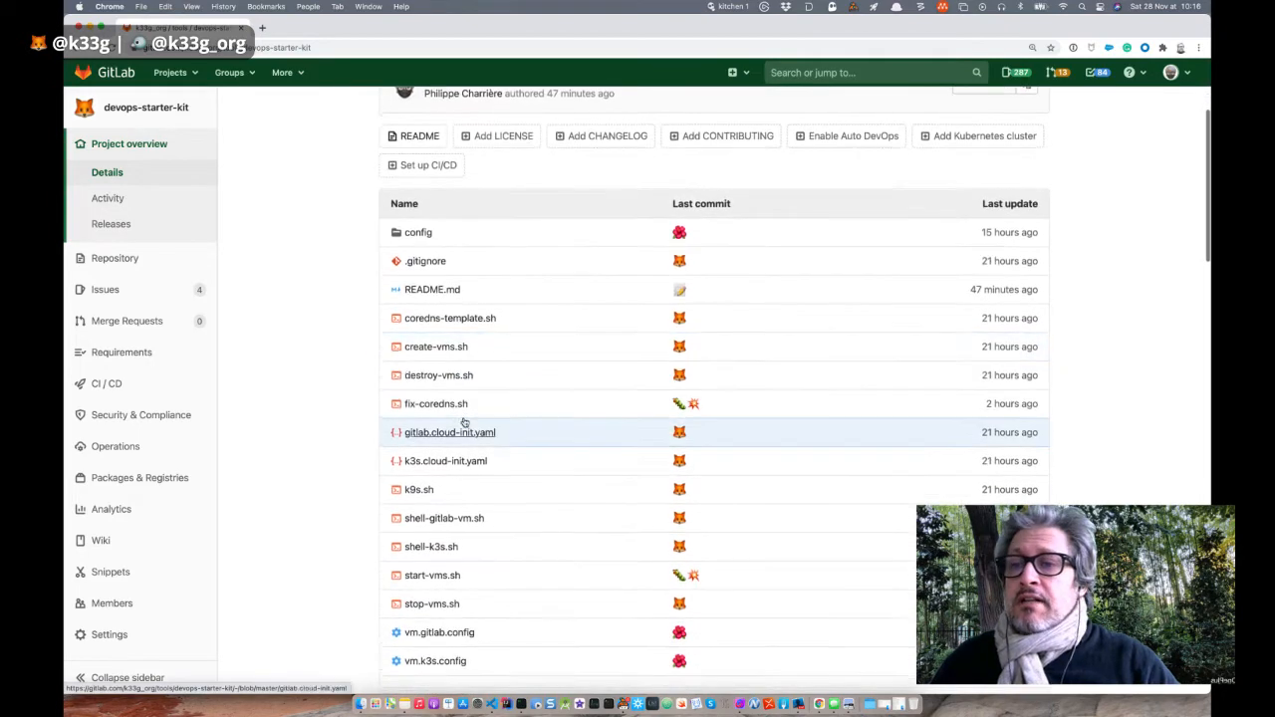
{"action": "scroll", "coordinate": [464, 423], "scroll_direction": "down", "scroll_amount": 1}
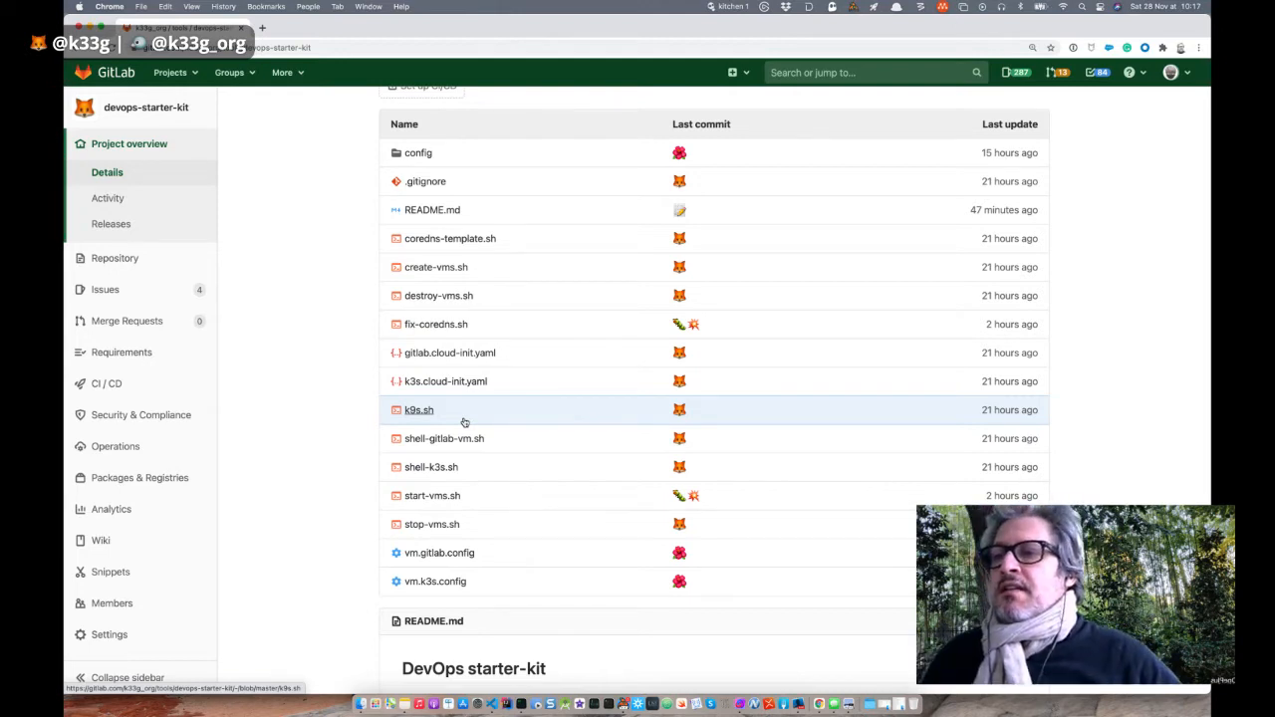
{"action": "scroll", "coordinate": [464, 422], "scroll_direction": "down", "scroll_amount": 2}
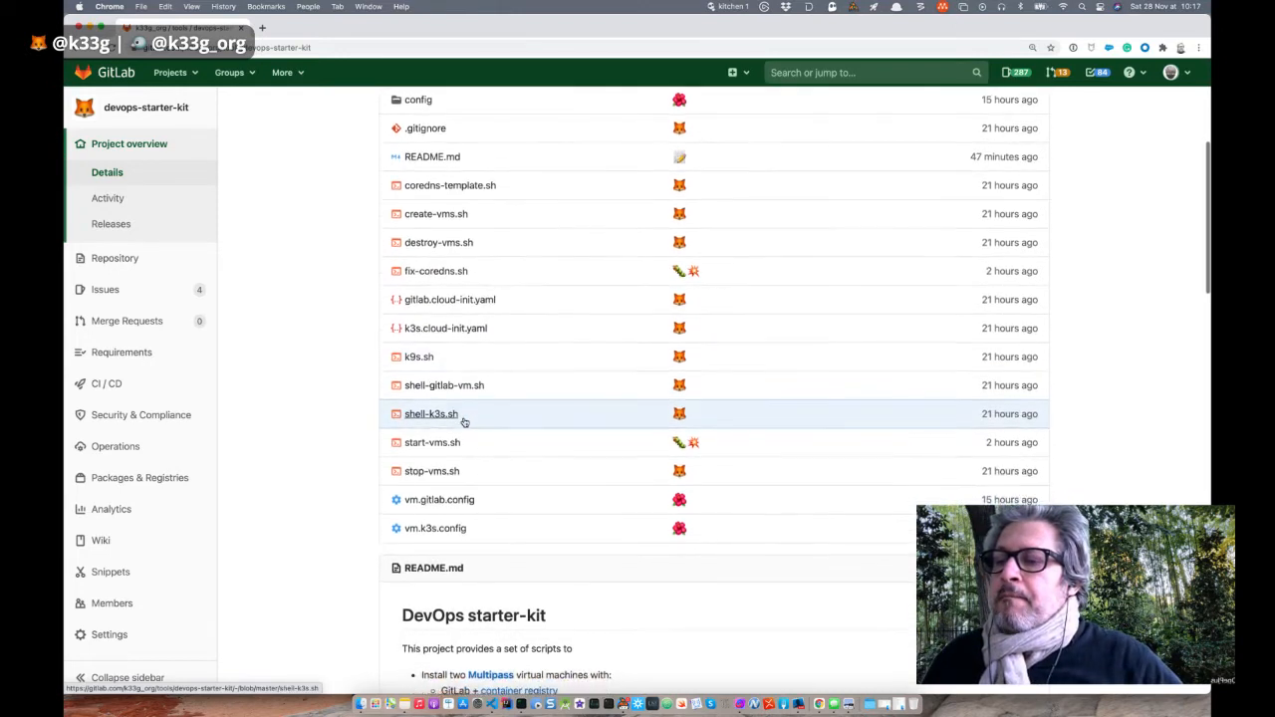
{"action": "scroll", "coordinate": [464, 422], "scroll_direction": "down", "scroll_amount": 1}
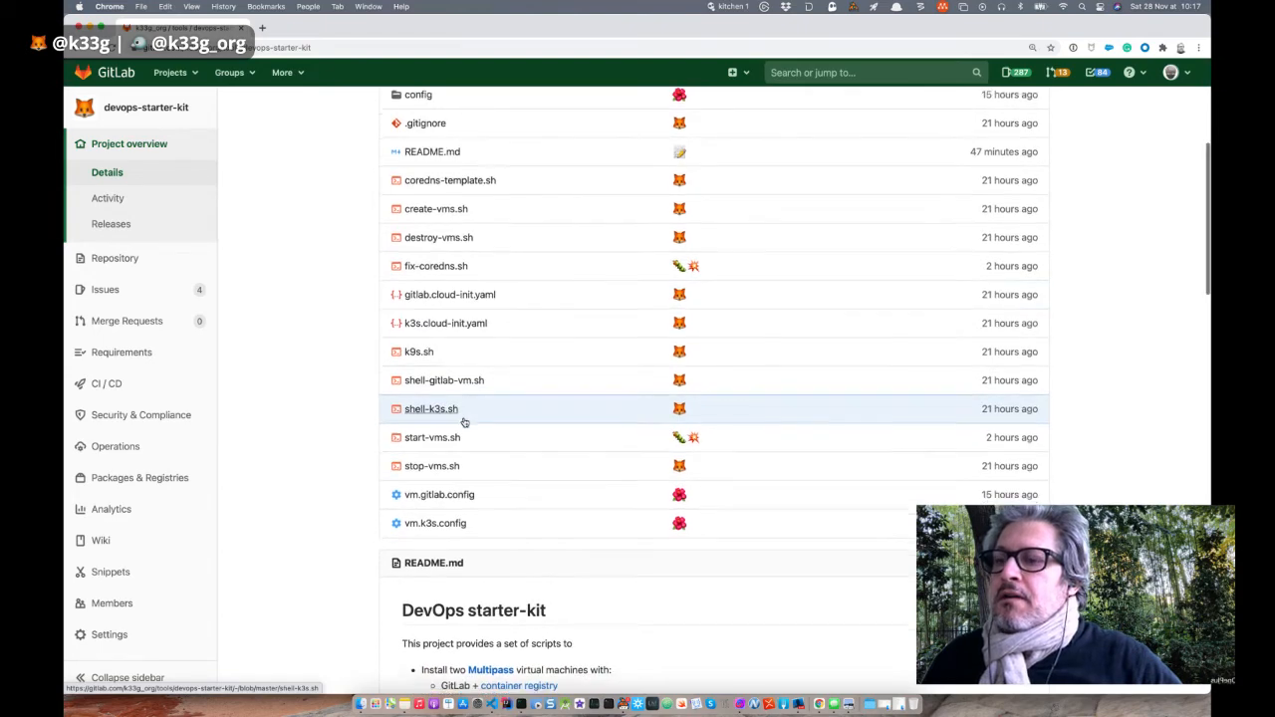
{"action": "scroll", "coordinate": [465, 422], "scroll_direction": "down", "scroll_amount": 2}
{"action": "scroll", "coordinate": [464, 422], "scroll_direction": "up", "scroll_amount": 5}
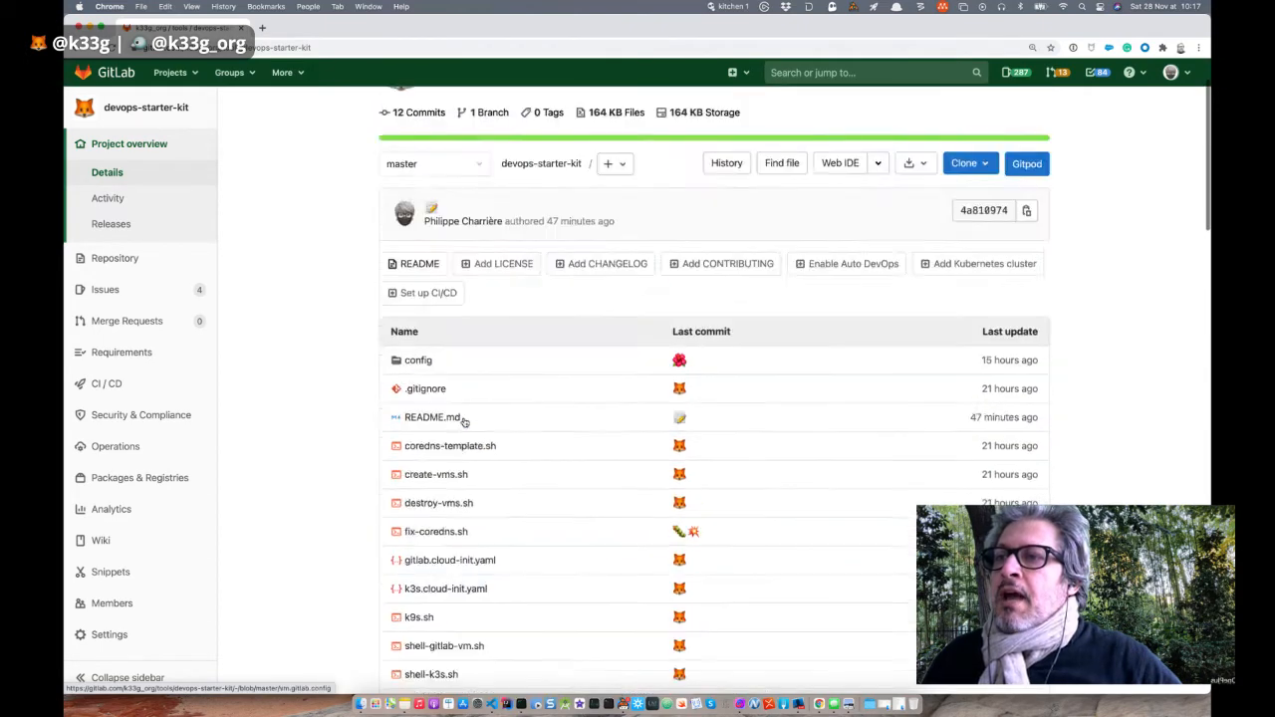
{"action": "scroll", "coordinate": [464, 422], "scroll_direction": "up", "scroll_amount": 2}
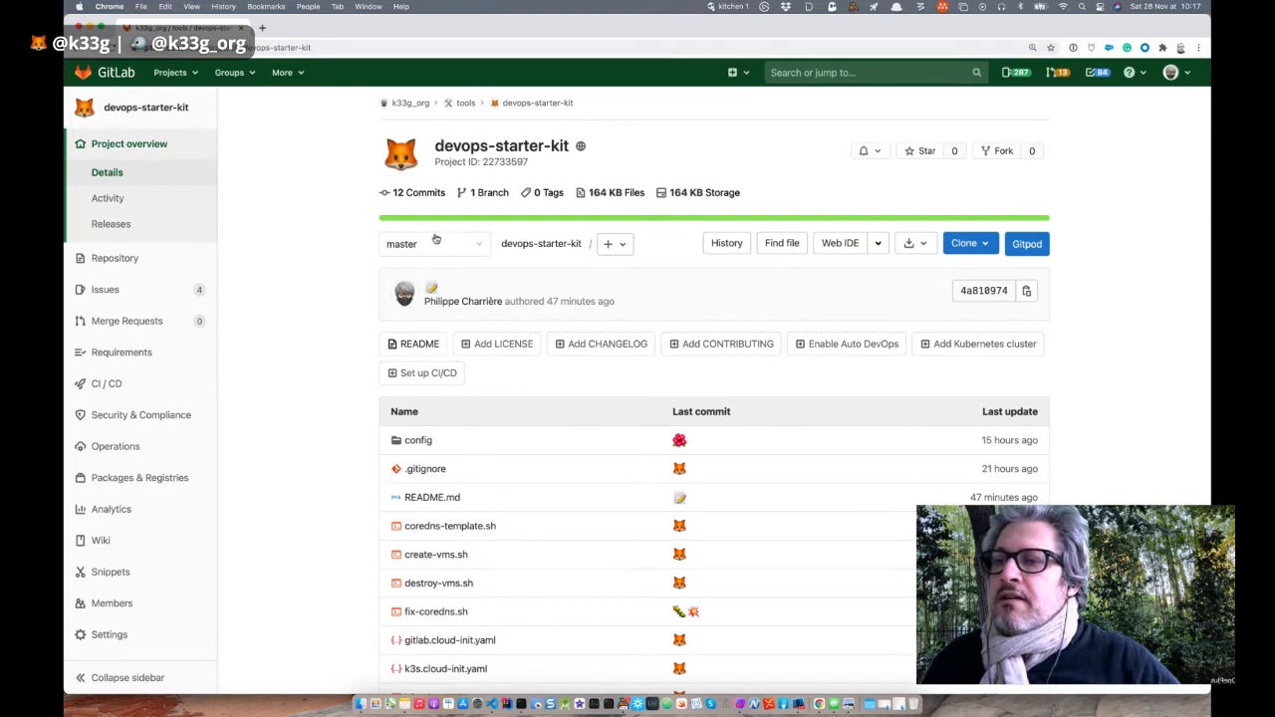
Step: Read the README sections on requirements, VM creation, GitLab instance setup and Kubernetes integration
{"action": "scroll", "coordinate": [435, 239], "scroll_direction": "down", "scroll_amount": 4}
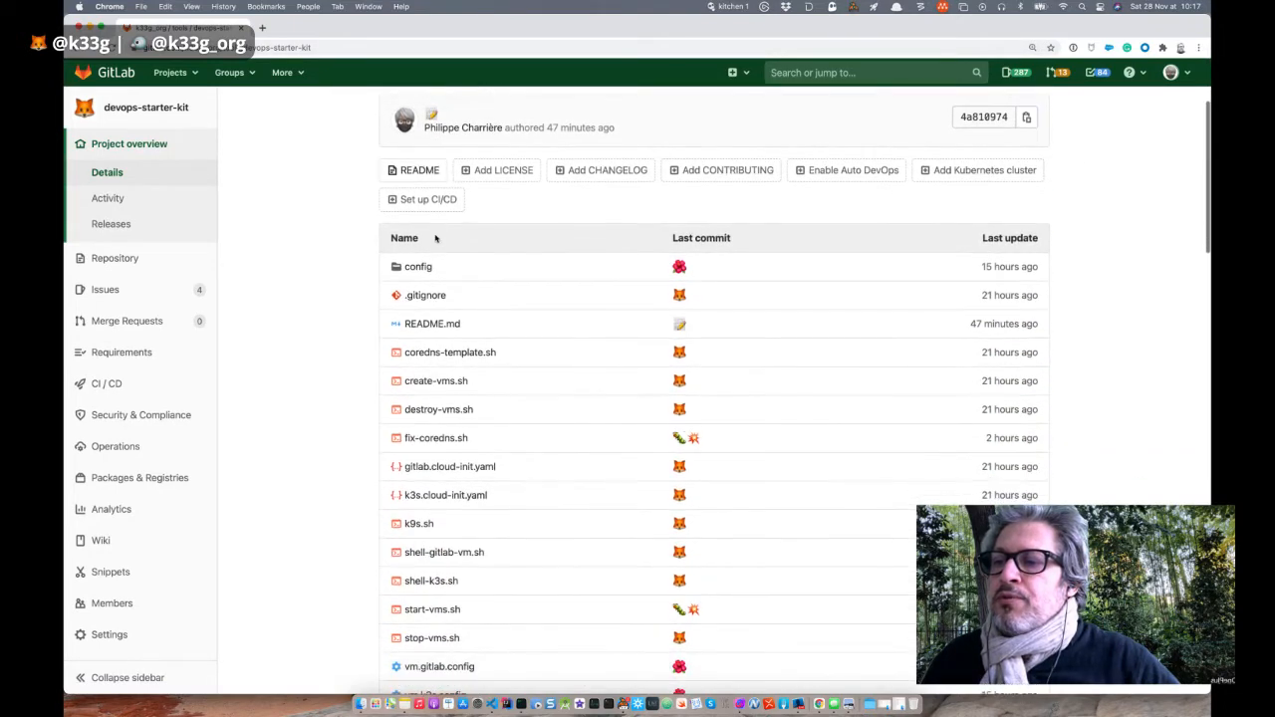
{"action": "scroll", "coordinate": [436, 239], "scroll_direction": "down", "scroll_amount": 5}
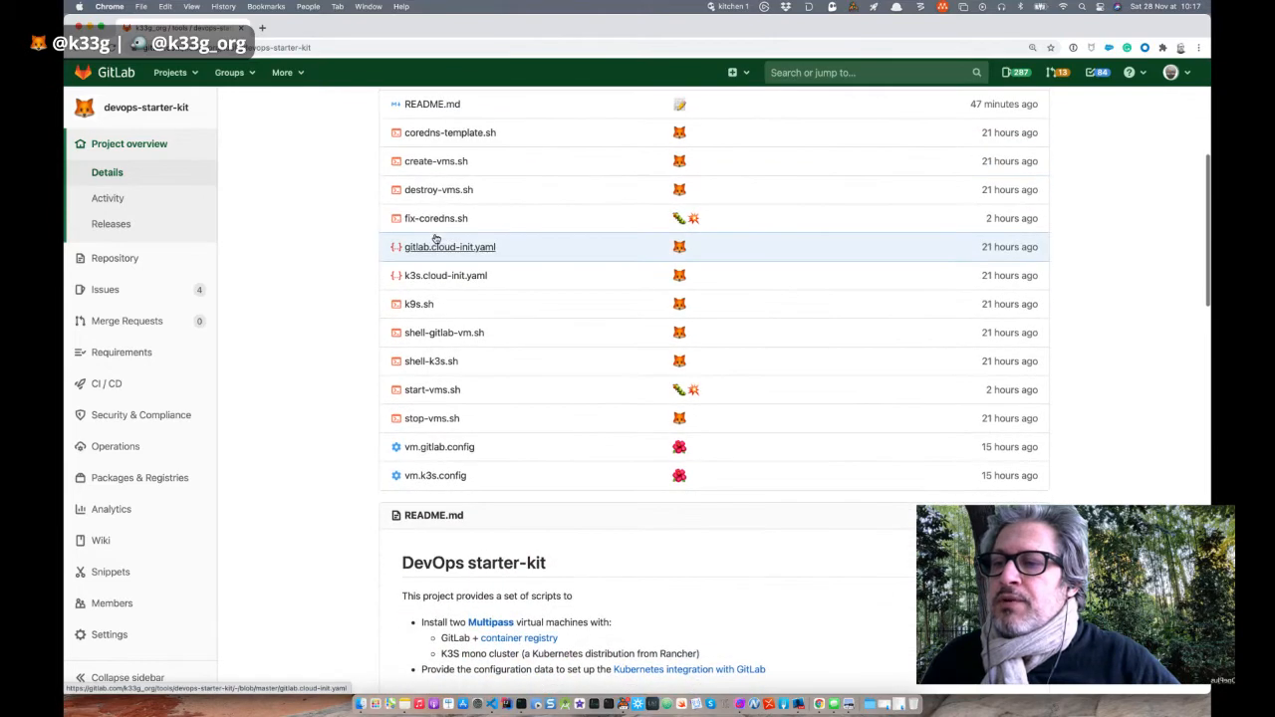
{"action": "scroll", "coordinate": [498, 355], "scroll_direction": "down", "scroll_amount": 5}
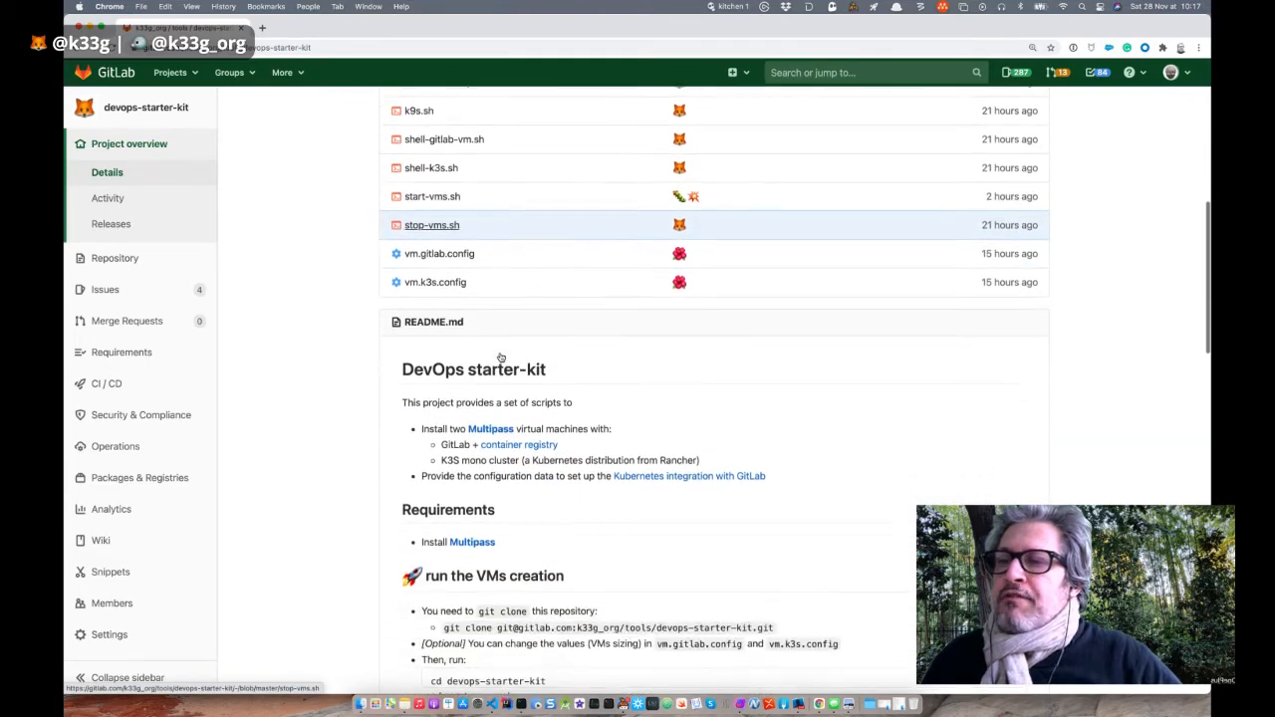
{"action": "scroll", "coordinate": [501, 356], "scroll_direction": "down", "scroll_amount": 6}
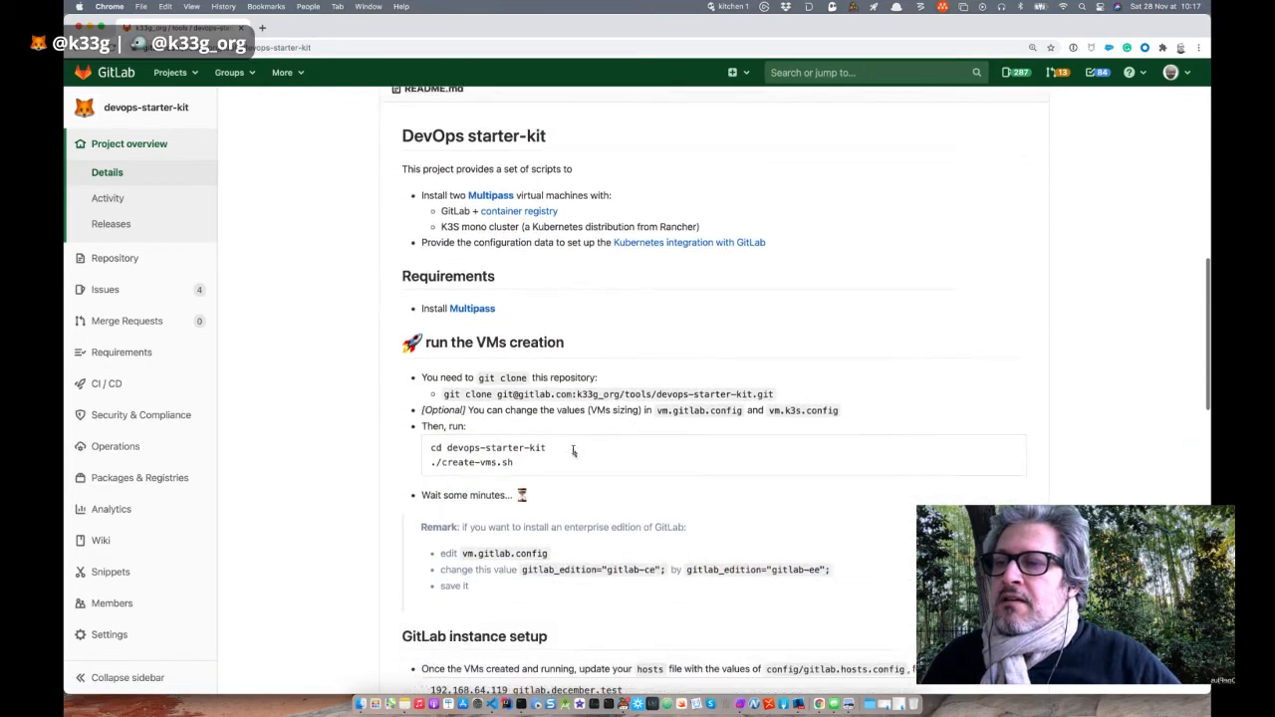
{"action": "scroll", "coordinate": [573, 451], "scroll_direction": "down", "scroll_amount": 9}
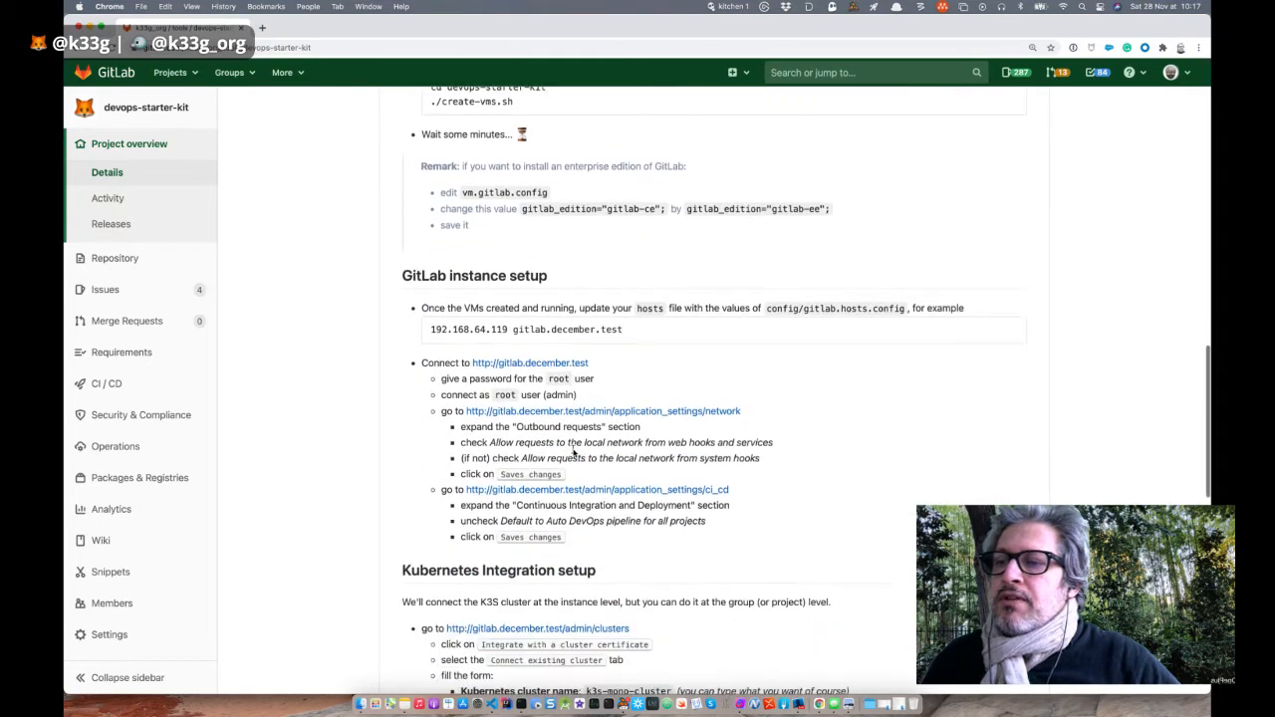
{"action": "scroll", "coordinate": [573, 451], "scroll_direction": "down", "scroll_amount": 5}
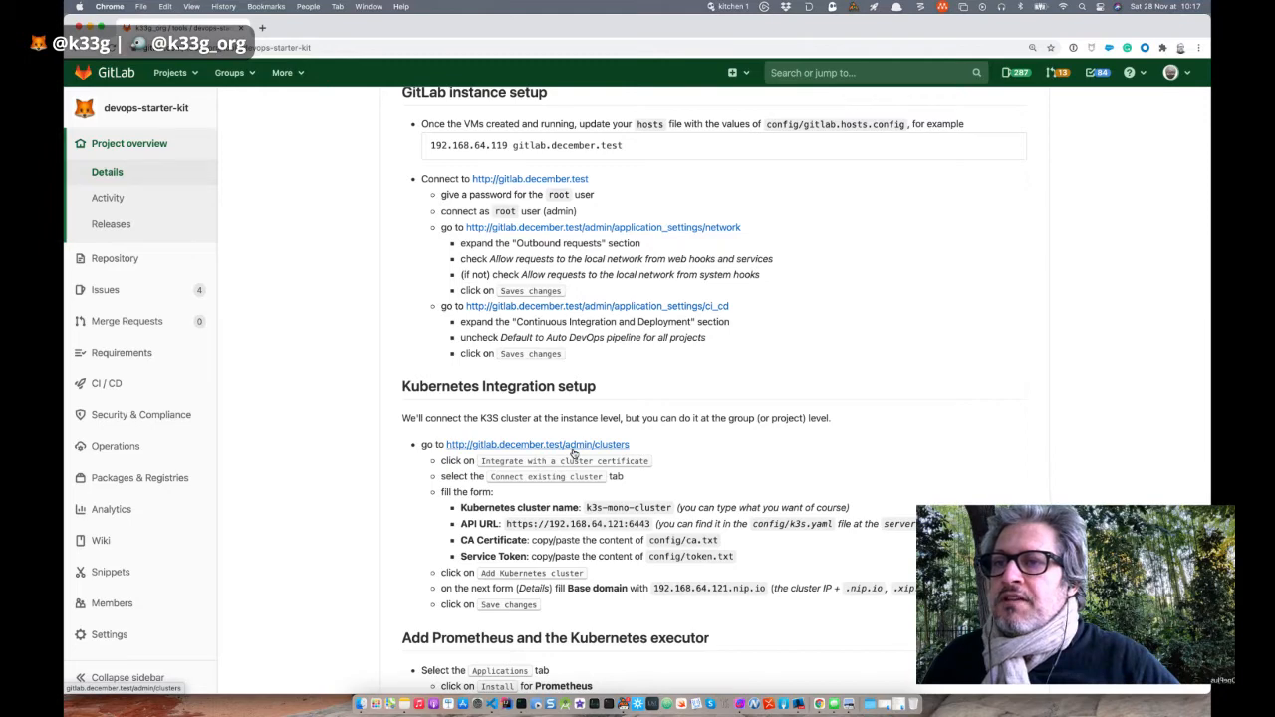
{"action": "scroll", "coordinate": [686, 394], "scroll_direction": "up", "scroll_amount": 9}
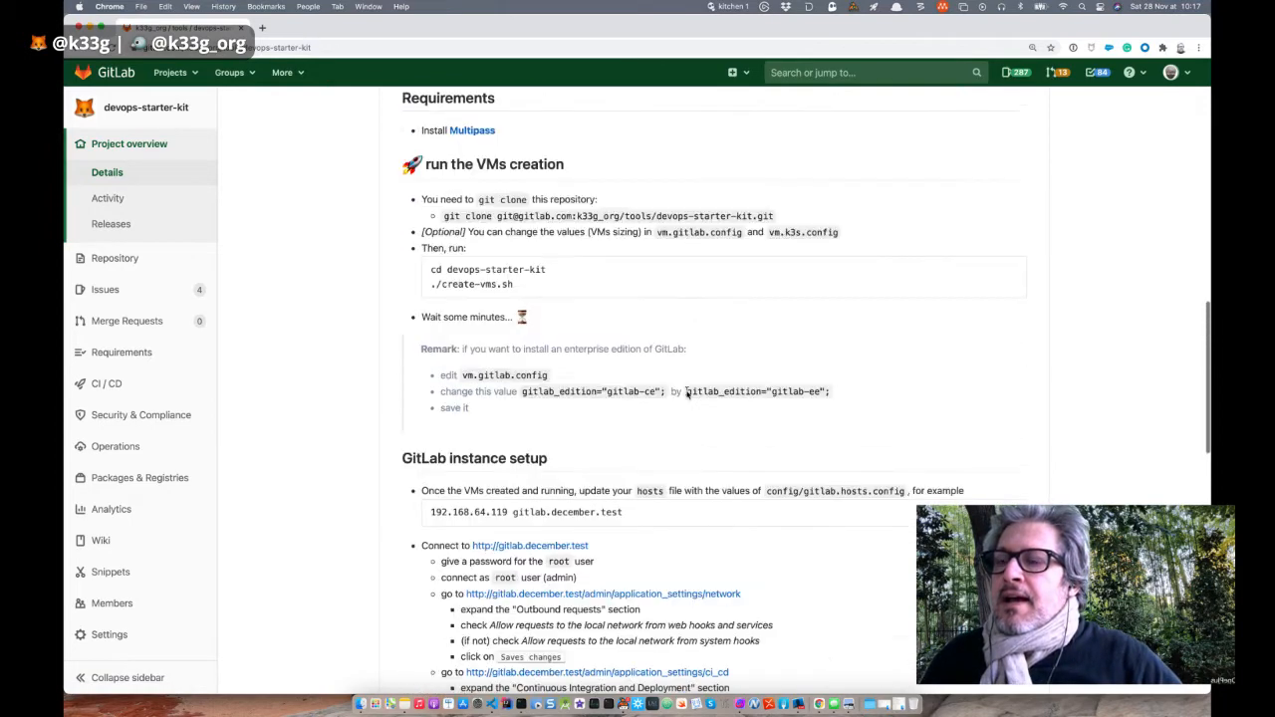
{"action": "scroll", "coordinate": [686, 393], "scroll_direction": "up", "scroll_amount": 11}
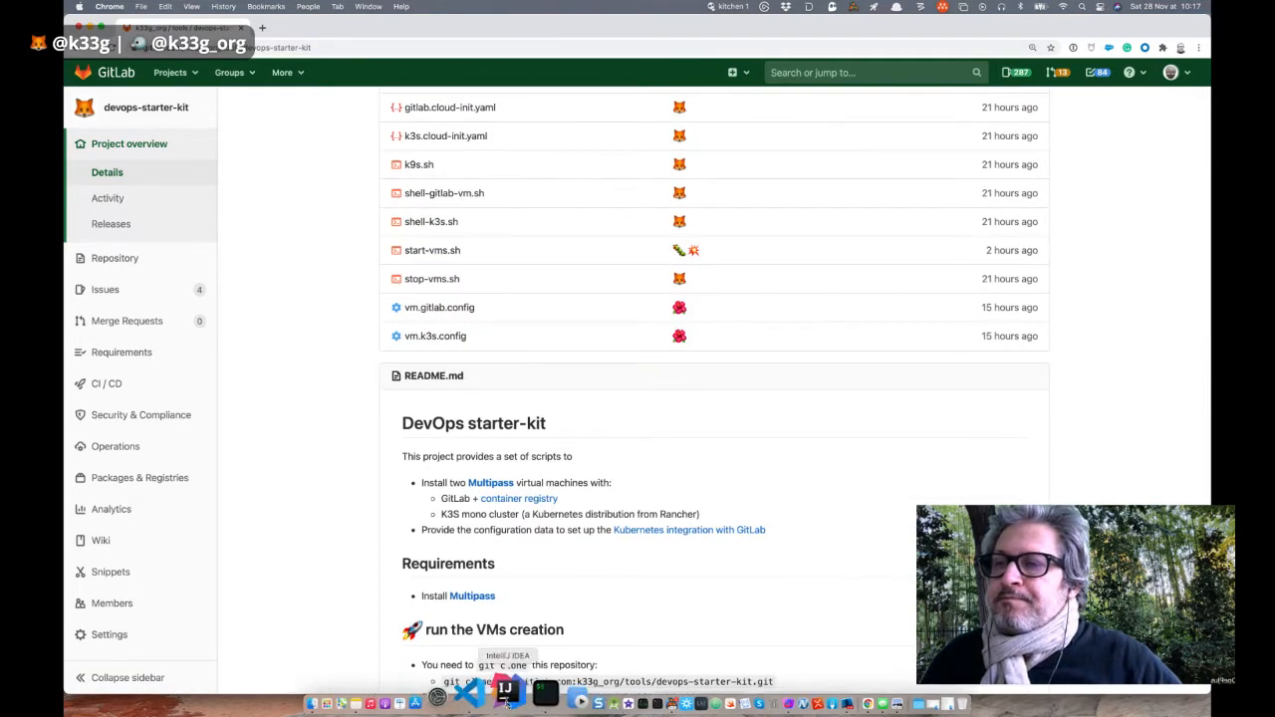
Step: Switch to Visual Studio Code and review the VM settings in vm.gitlab.config and vm.k3s.config
{"action": "left_click", "coordinate": [484, 691]}
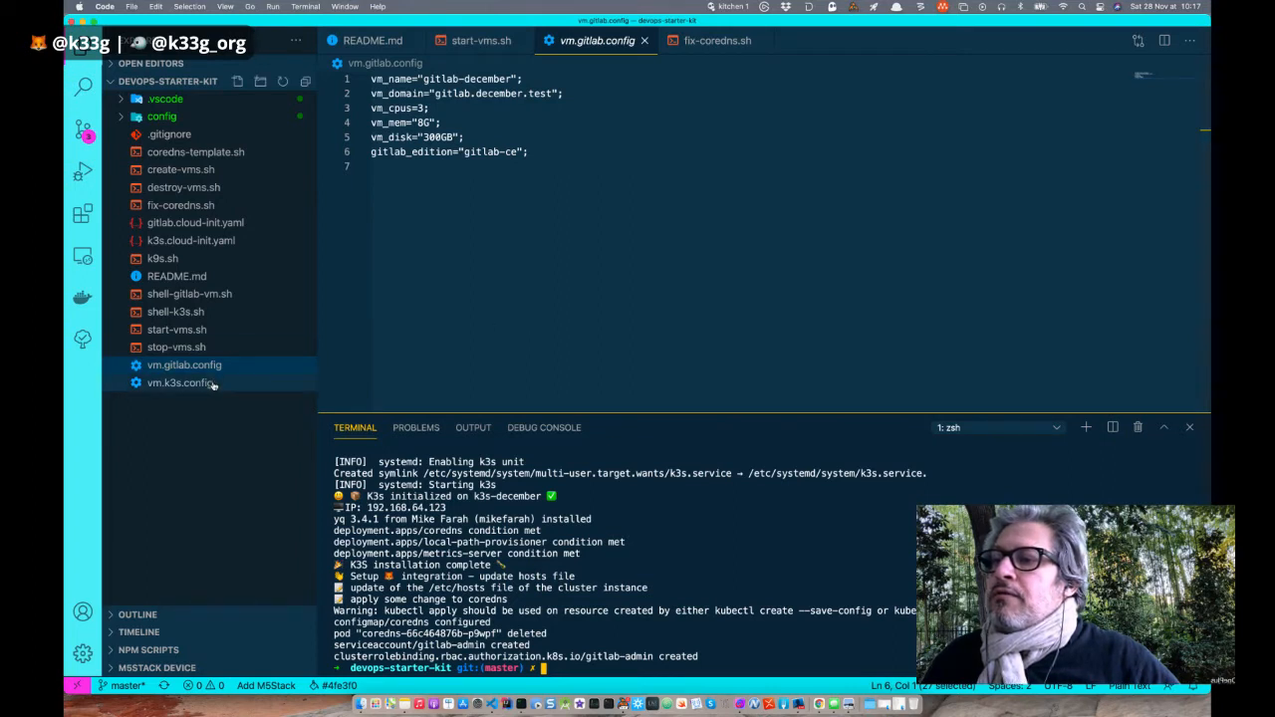
{"action": "left_click", "coordinate": [179, 382]}
{"action": "left_click", "coordinate": [184, 366]}
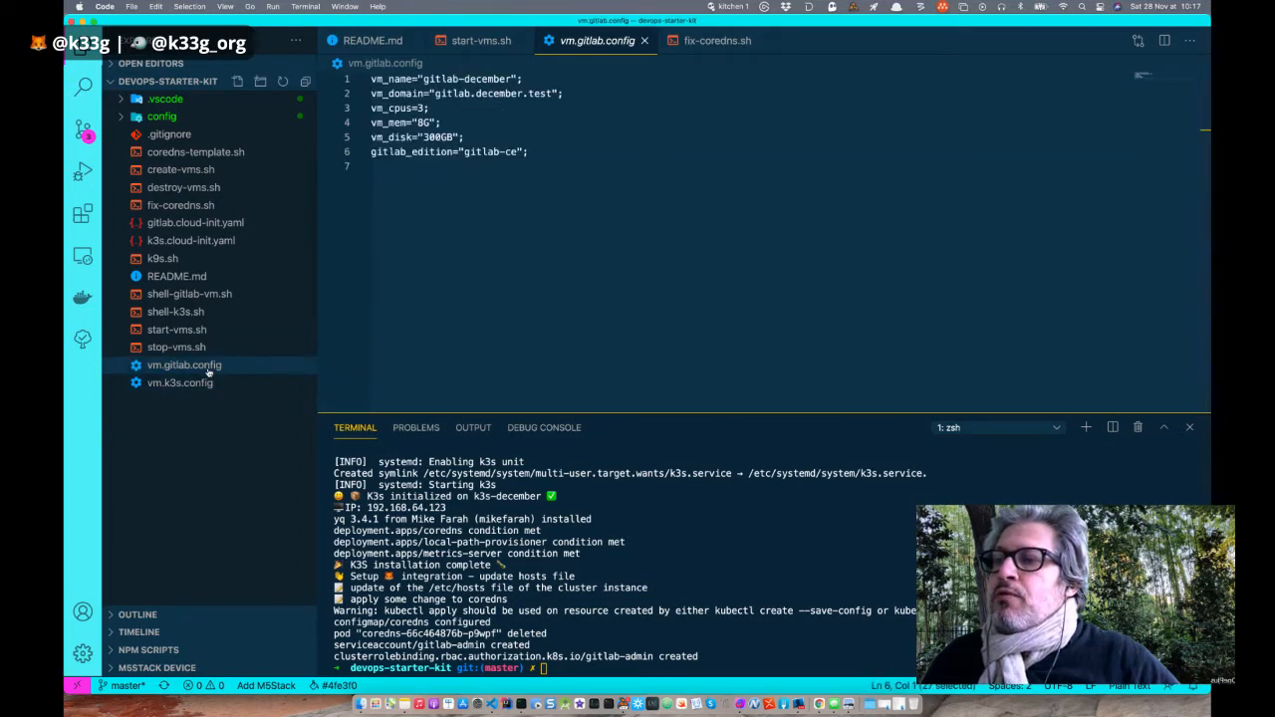
{"action": "left_click", "coordinate": [203, 383]}
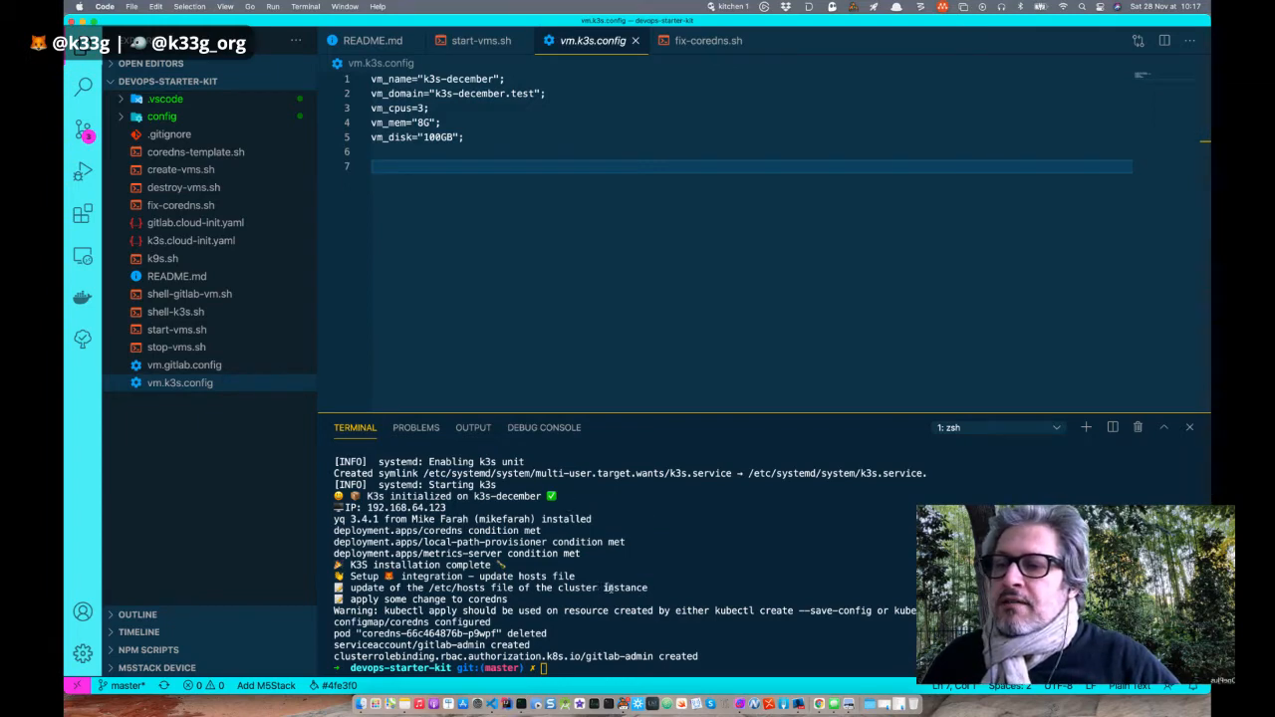
{"action": "key", "text": "ctrl+Up"}
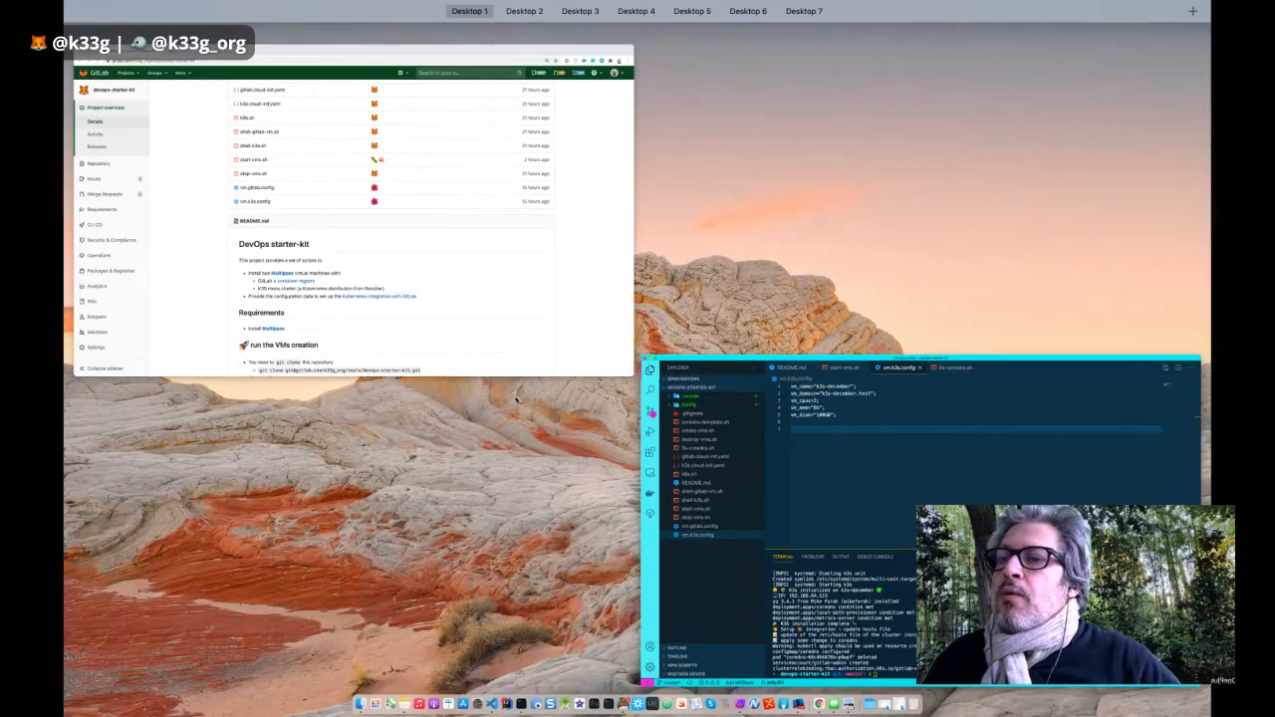
{"action": "left_click", "coordinate": [818, 421]}
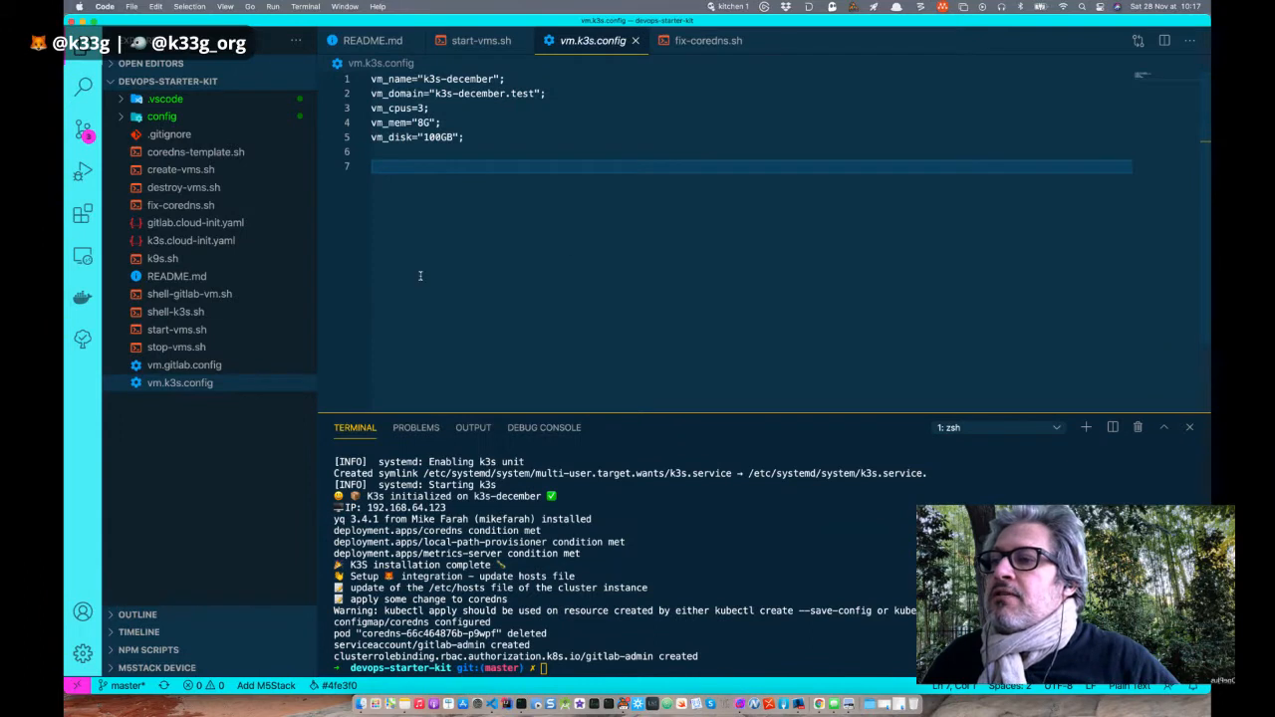
Step: Copy the domain gitlab.december.test from vm.gitlab.config and open it in a new Chrome tab
{"action": "left_click", "coordinate": [225, 366]}
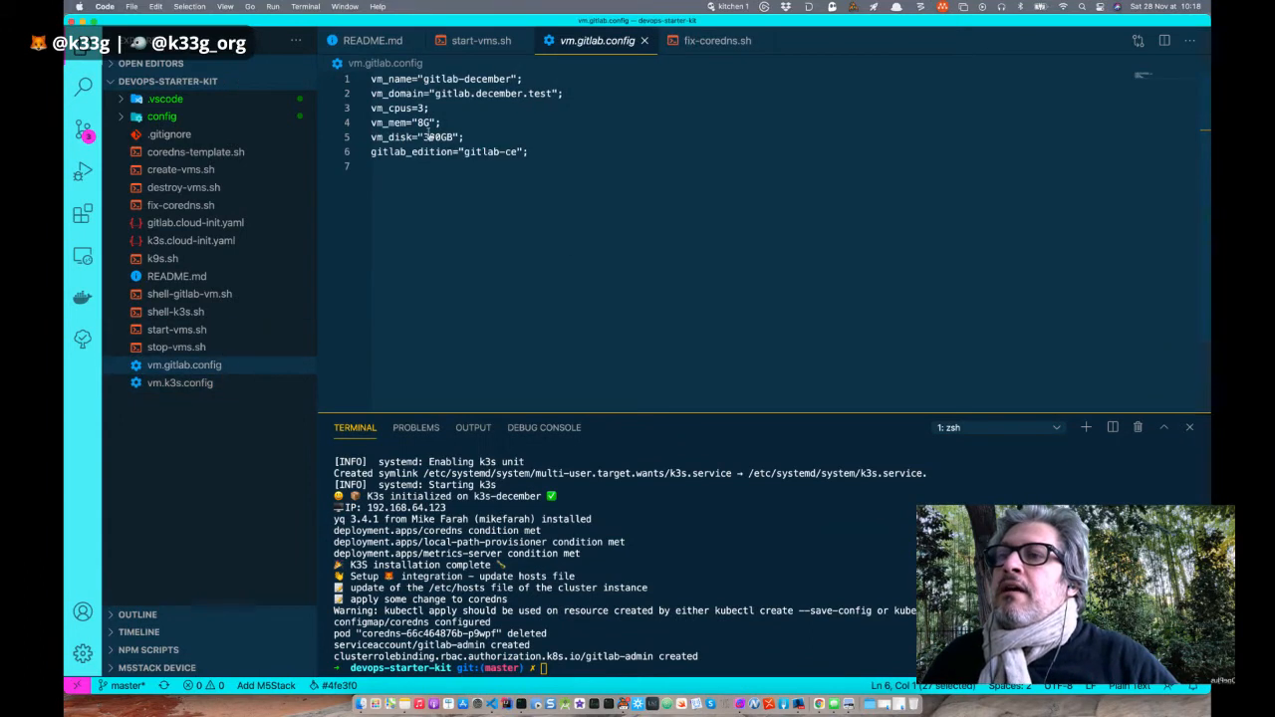
{"action": "left_click_drag", "start_coordinate": [550, 93], "coordinate": [436, 95]}
{"action": "key", "text": "super+c"}
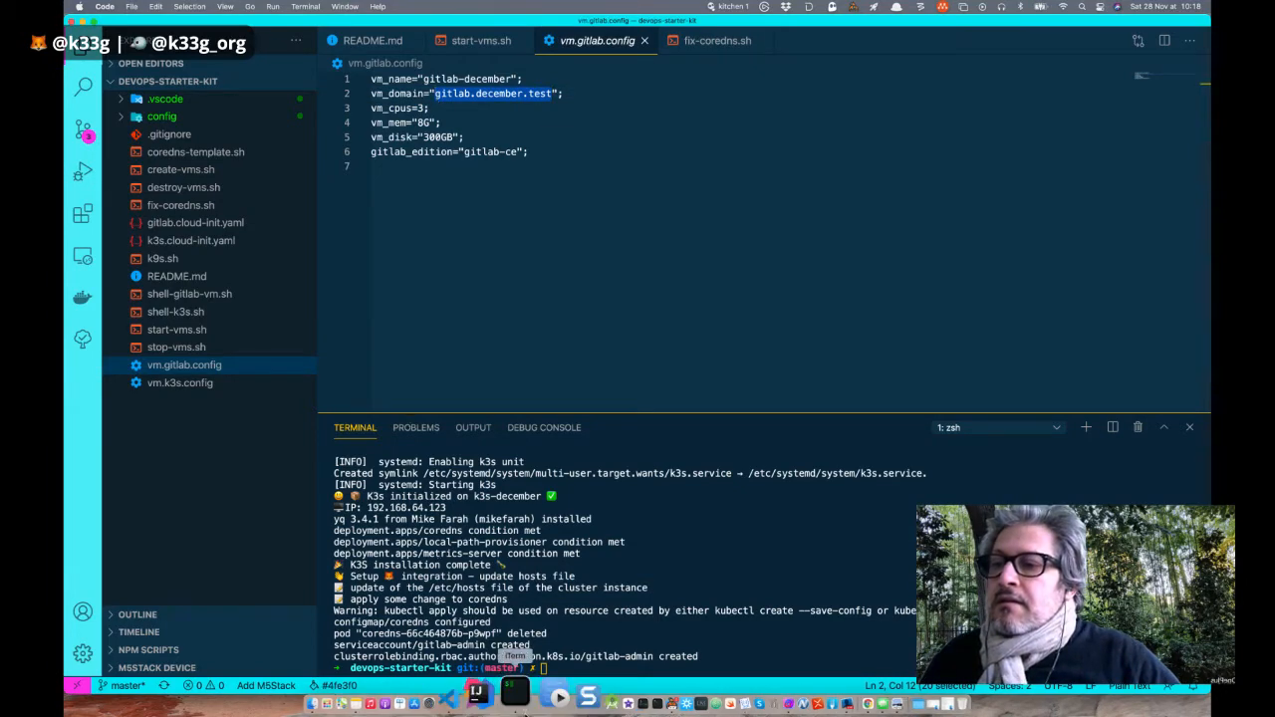
{"action": "key", "text": "ctrl+Up"}
{"action": "left_click", "coordinate": [378, 328]}
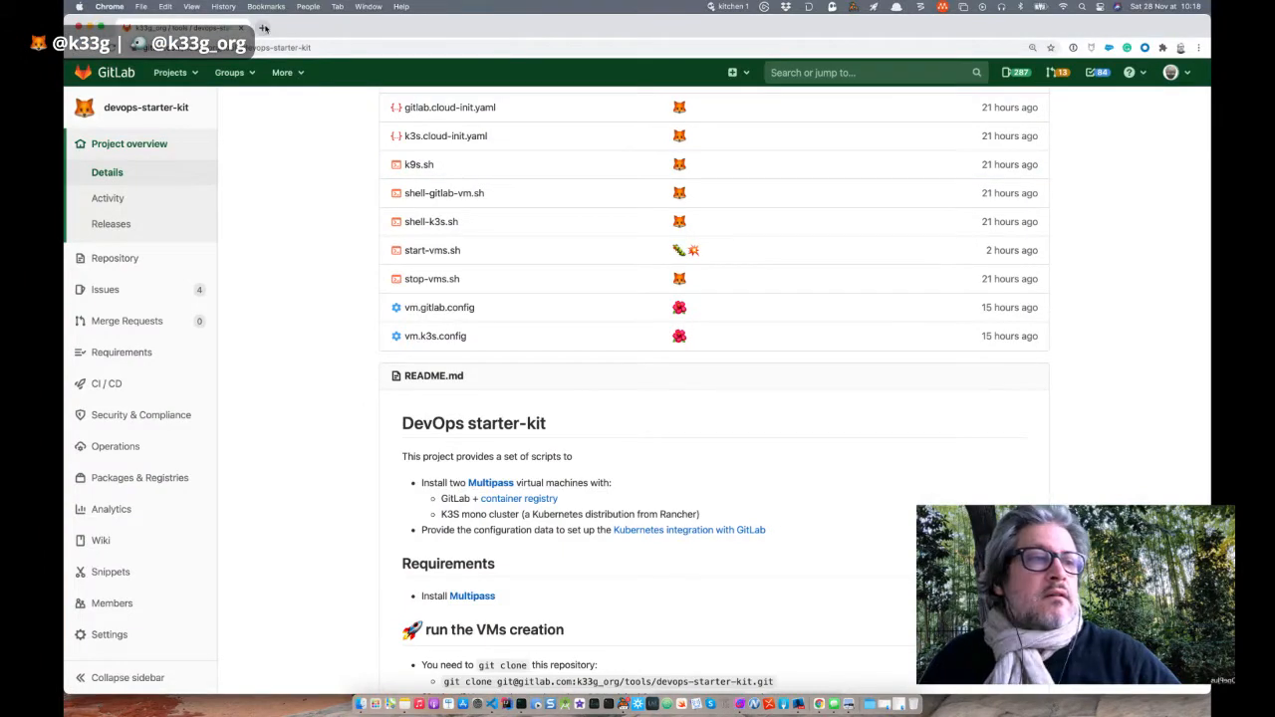
{"action": "left_click", "coordinate": [263, 28]}
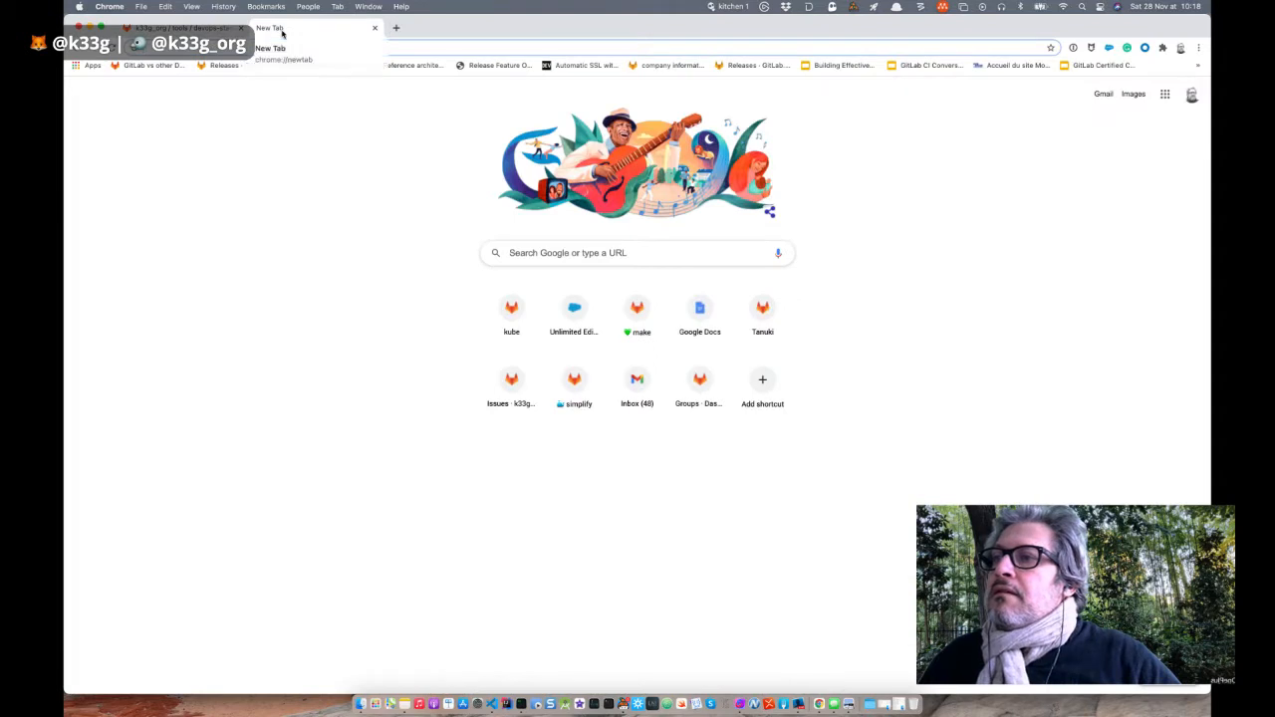
{"action": "key", "text": "super+v"}
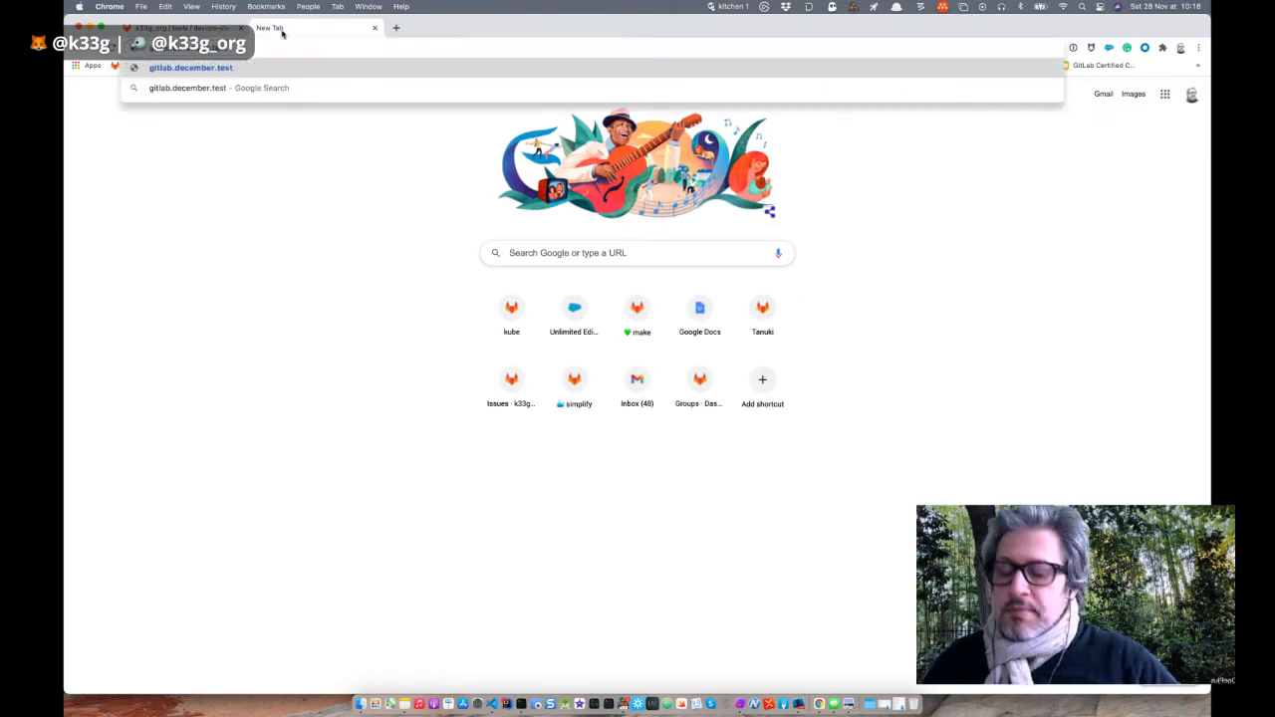
{"action": "key", "text": "Return"}
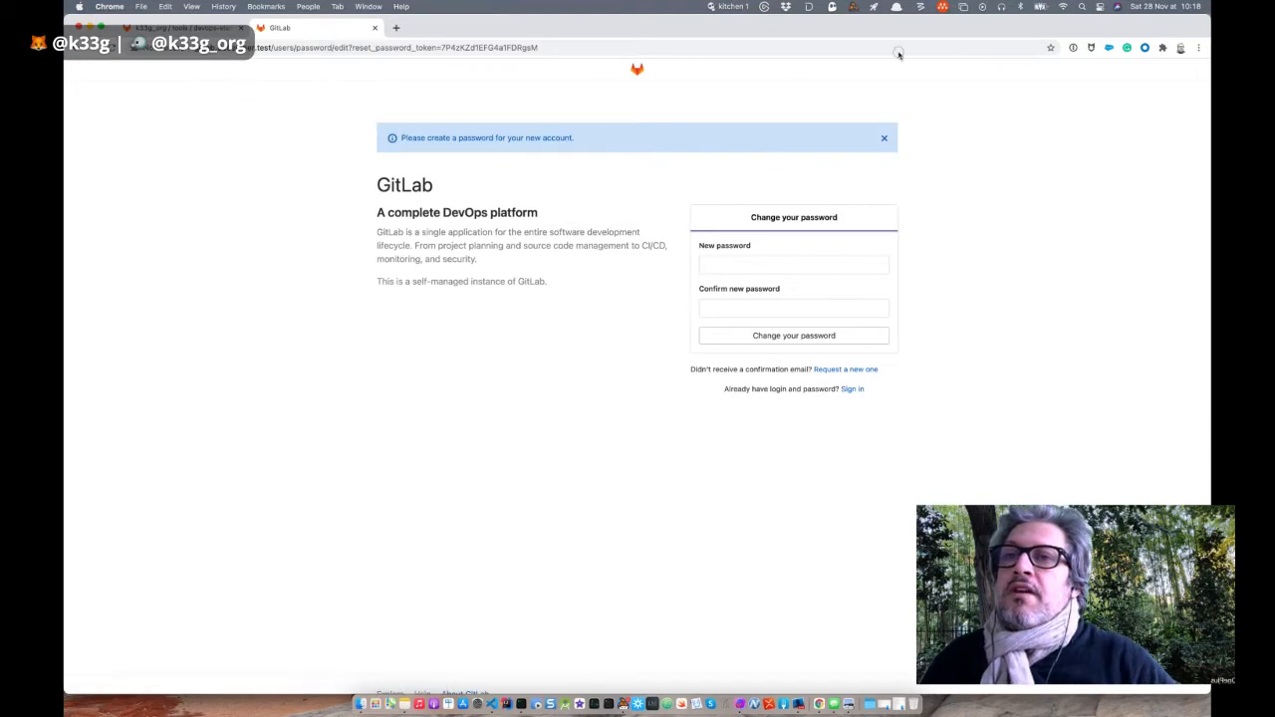
Step: Enter and confirm the new account password on the GitLab instance and submit the change
{"action": "left_click", "coordinate": [753, 269]}
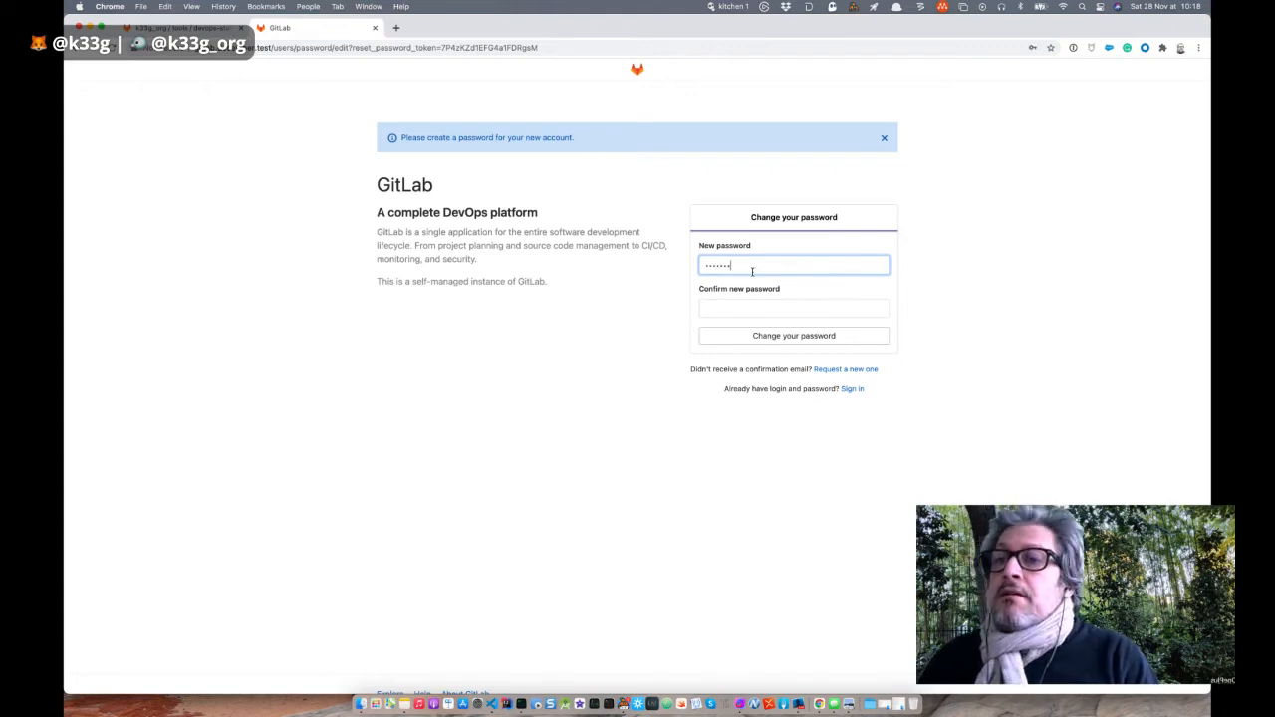
{"action": "type", "text": "•"}
{"action": "key", "text": "Tab"}
{"action": "type", "text": "•••"}
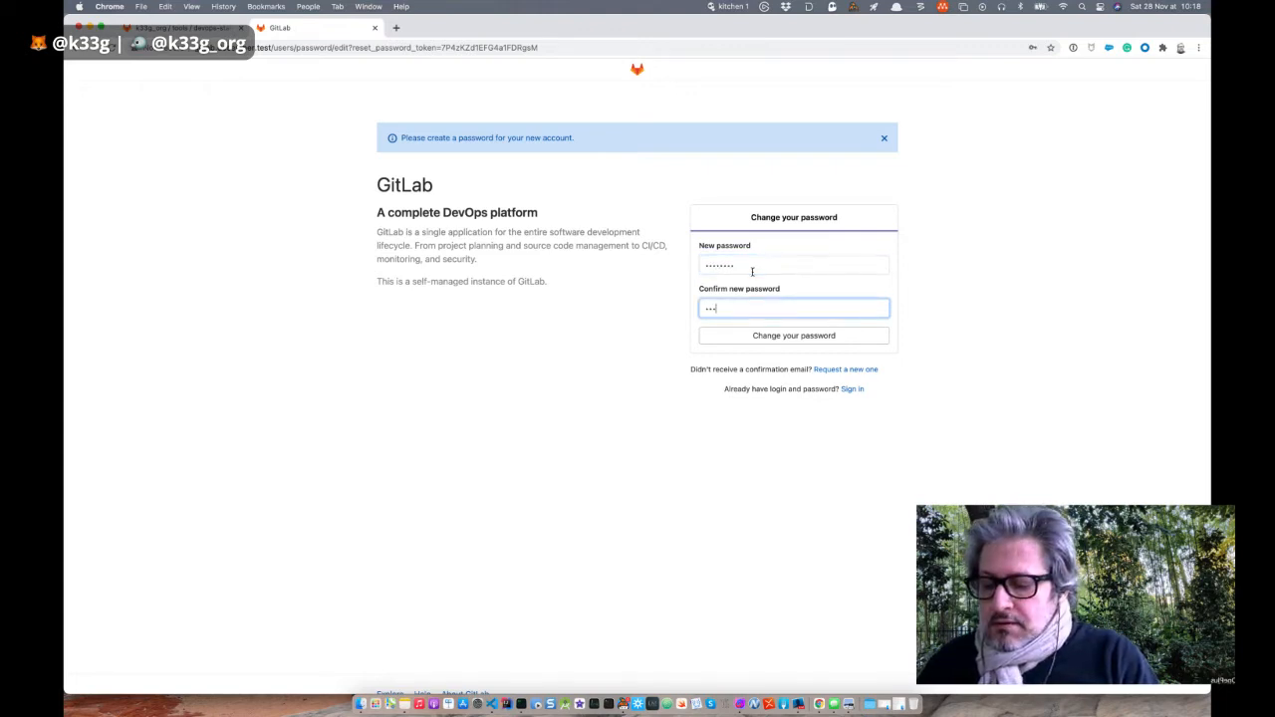
{"action": "type", "text": "•••••"}
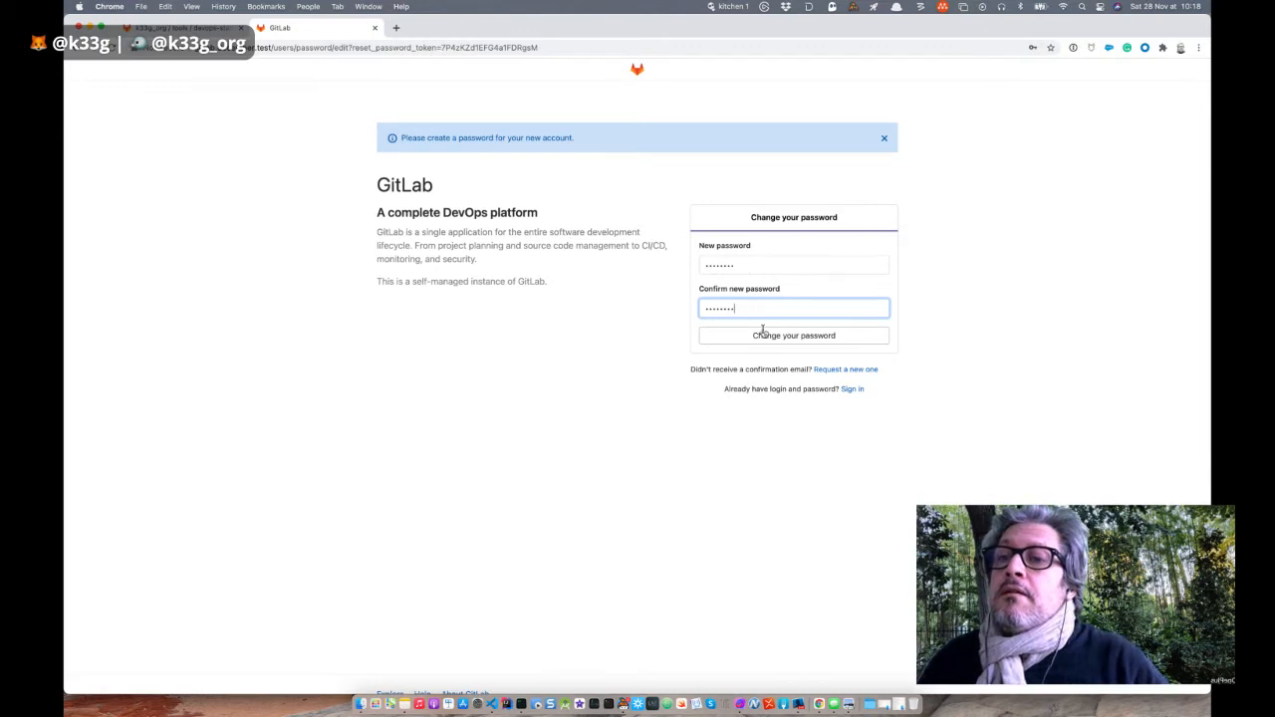
{"action": "left_click", "coordinate": [762, 336]}
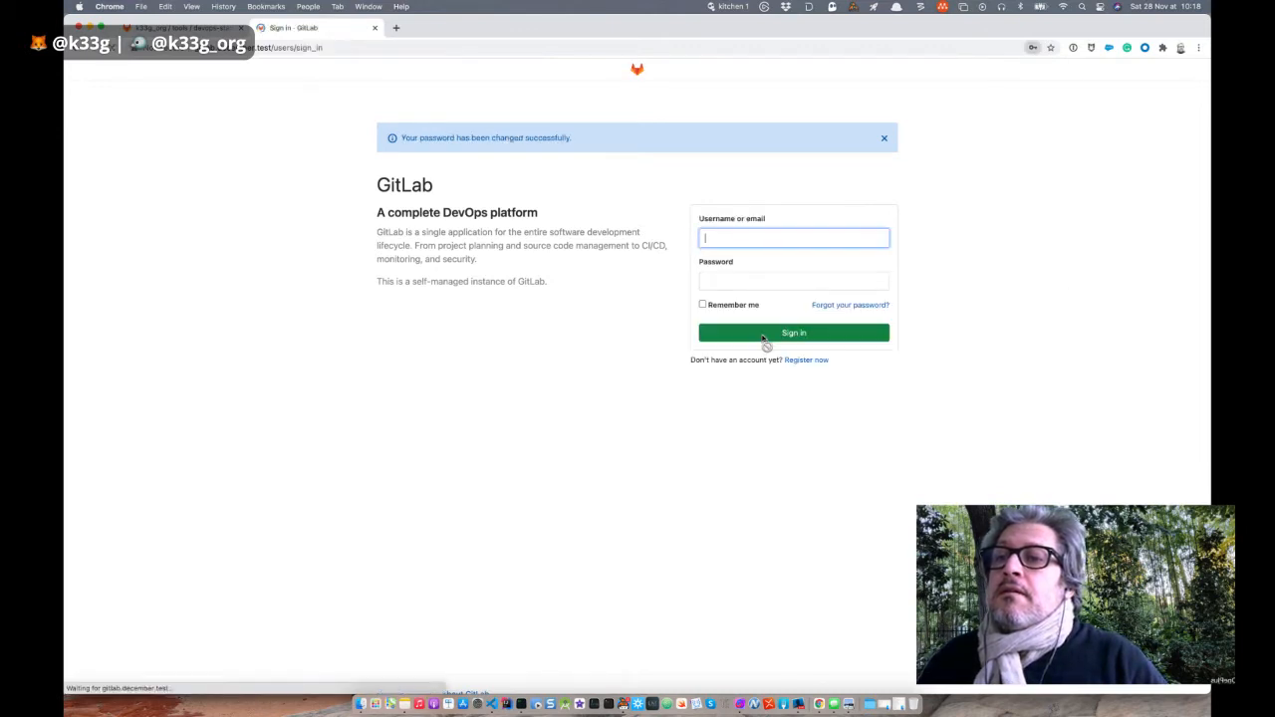
Step: Sign in to the GitLab instance as root with the account password, declining the browser's offers to save the password
{"action": "left_click", "coordinate": [730, 236]}
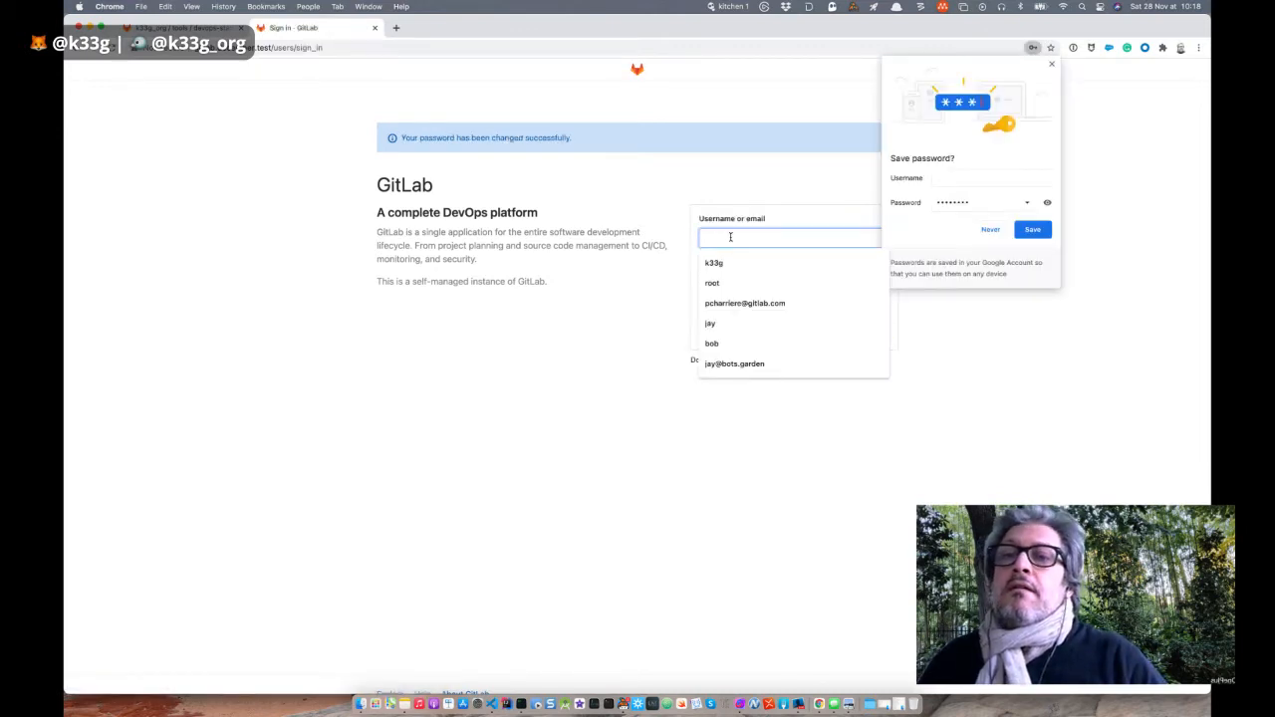
{"action": "left_click", "coordinate": [986, 229]}
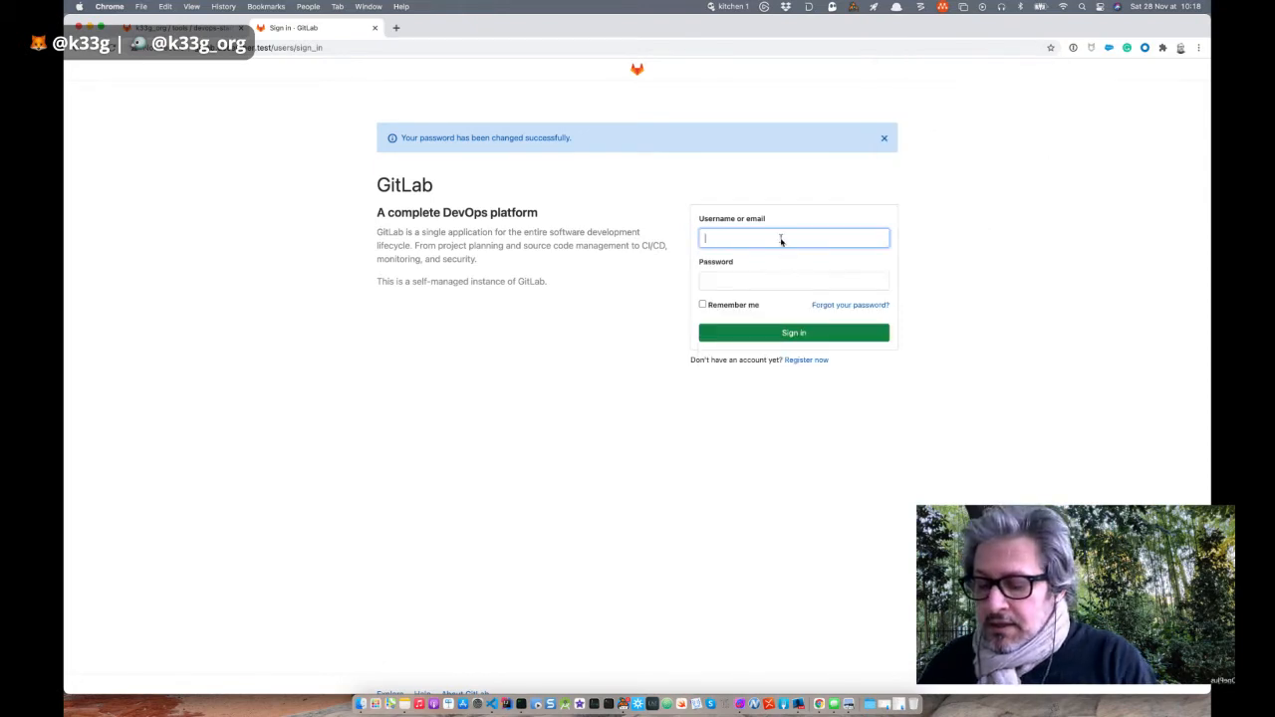
{"action": "type", "text": "root"}
{"action": "key", "text": "Tab"}
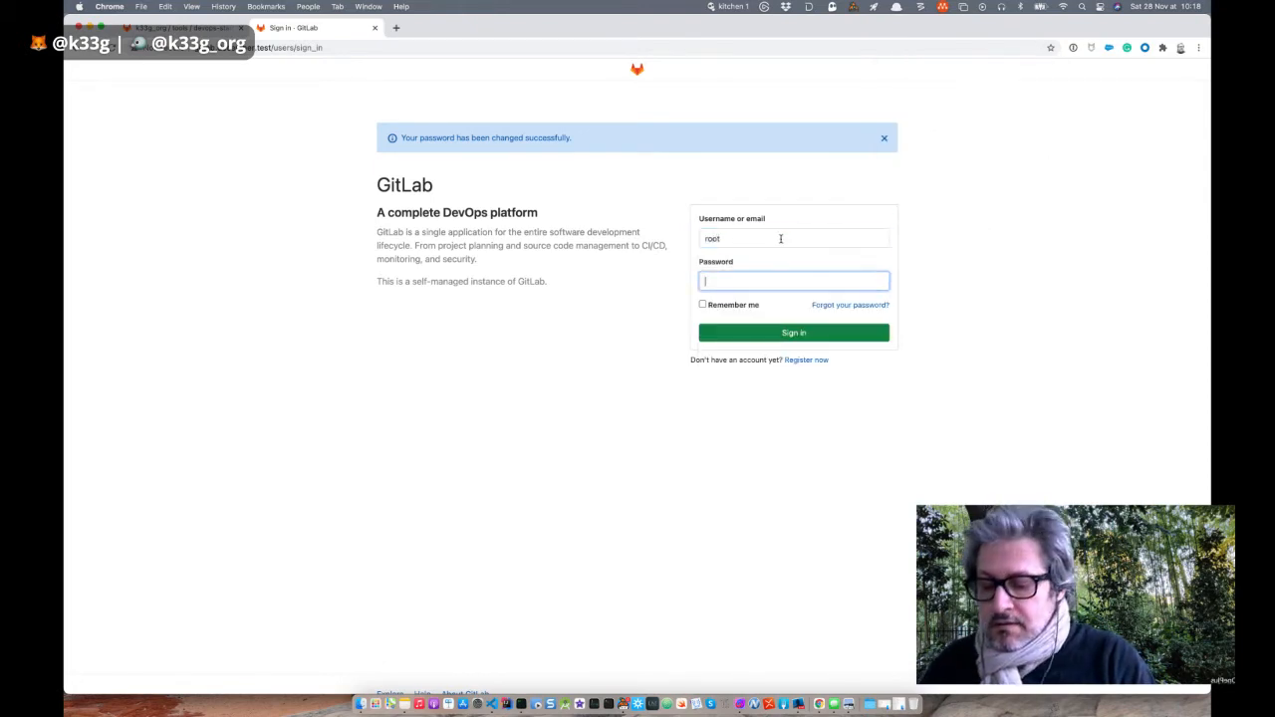
{"action": "type", "text": "********"}
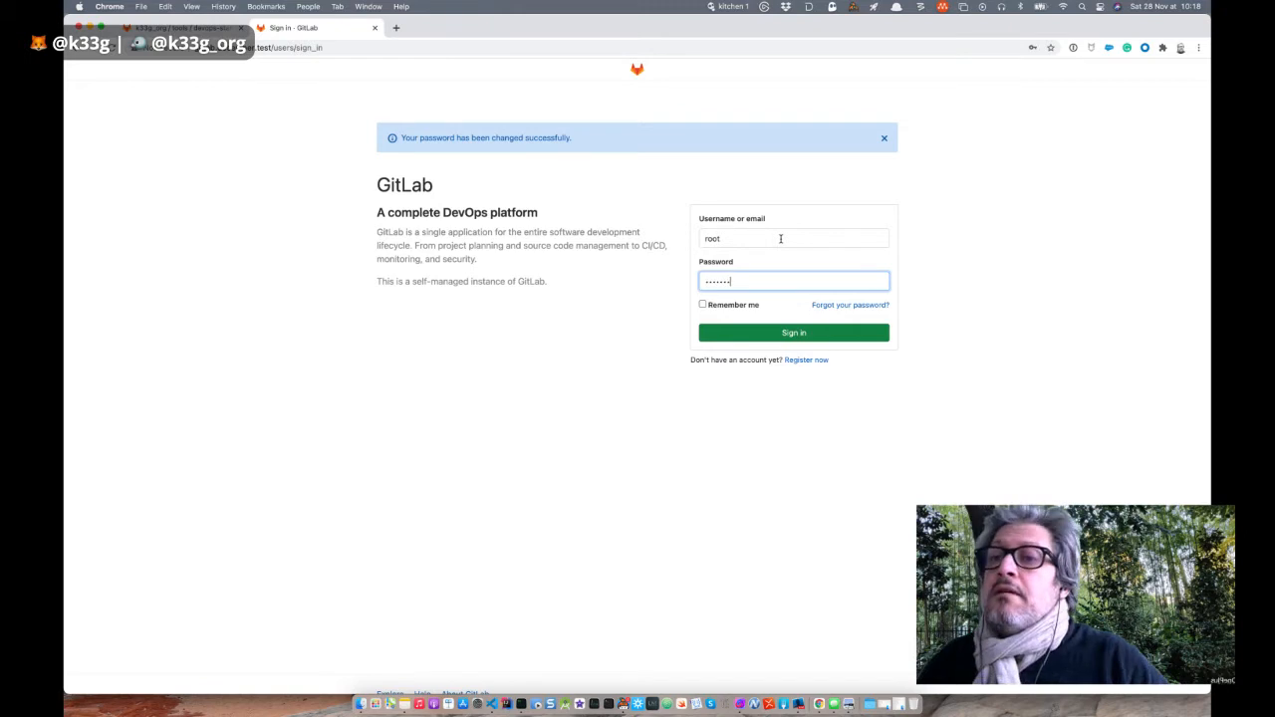
{"action": "left_click", "coordinate": [764, 335]}
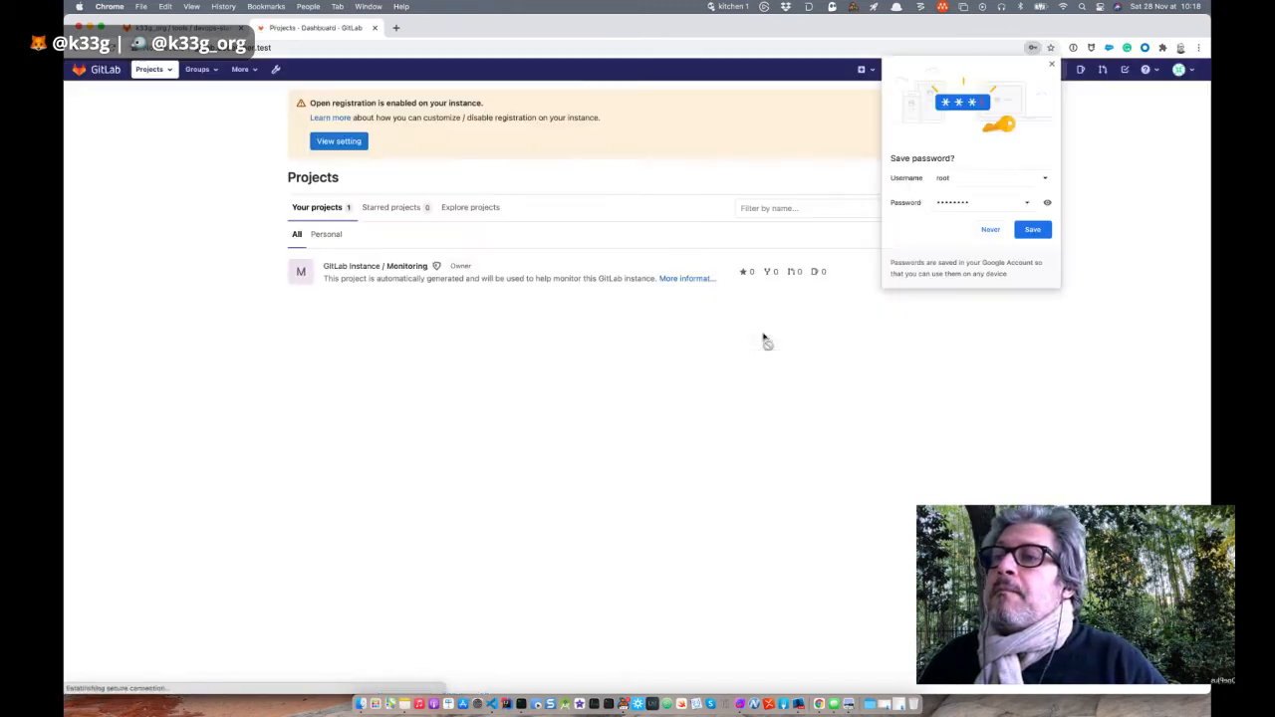
{"action": "left_click", "coordinate": [993, 230]}
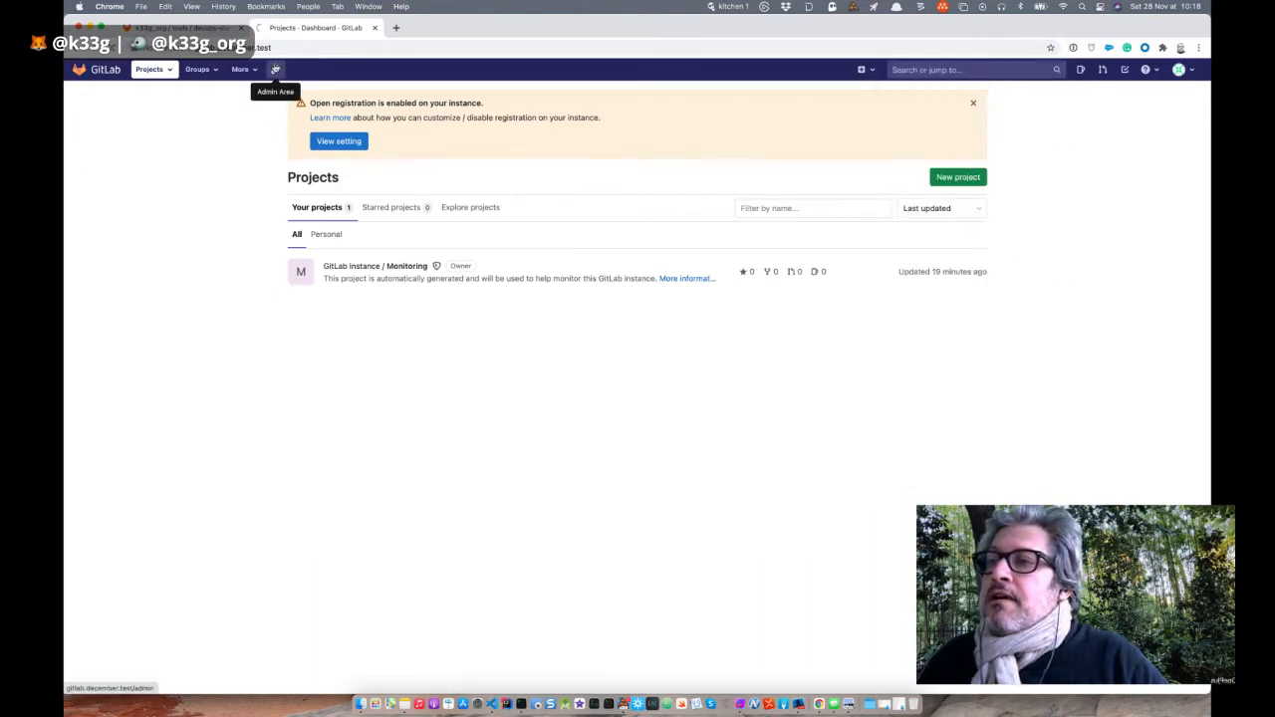
Step: In the Admin Area's network settings, allow outbound requests to the local network from web hooks and services, and save
{"action": "left_click", "coordinate": [275, 68]}
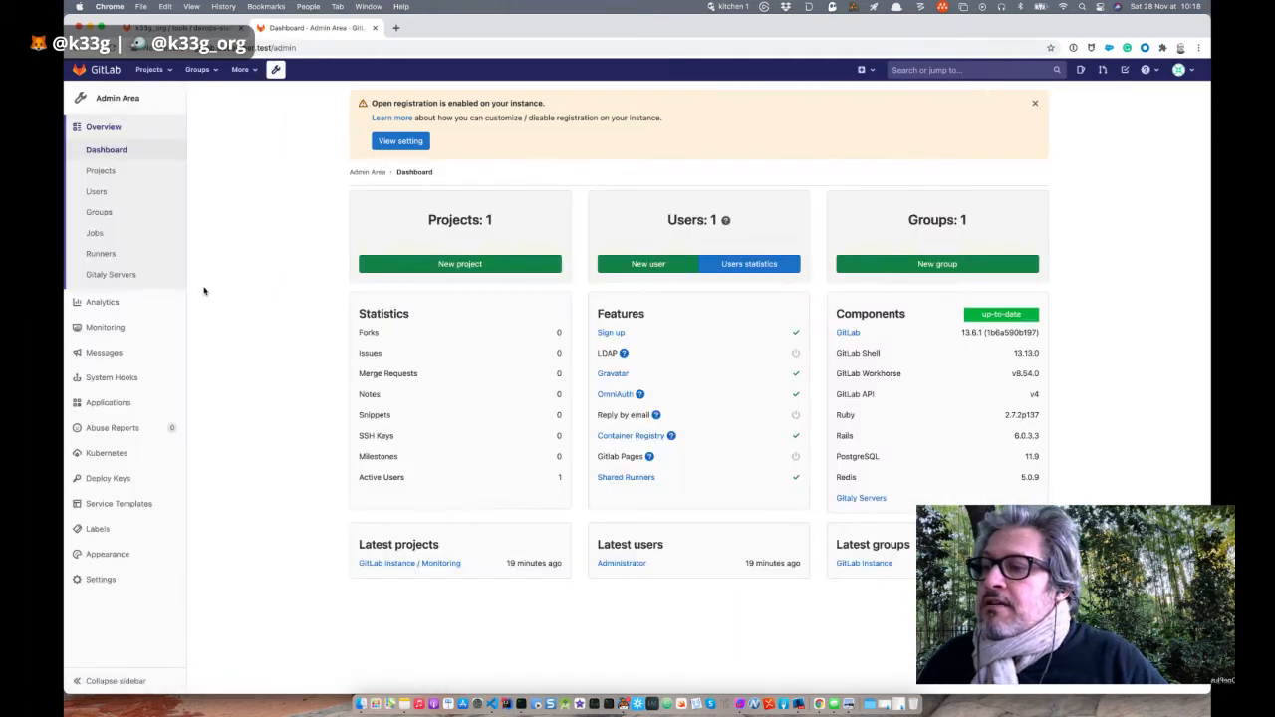
{"action": "mouse_move", "coordinate": [139, 579]}
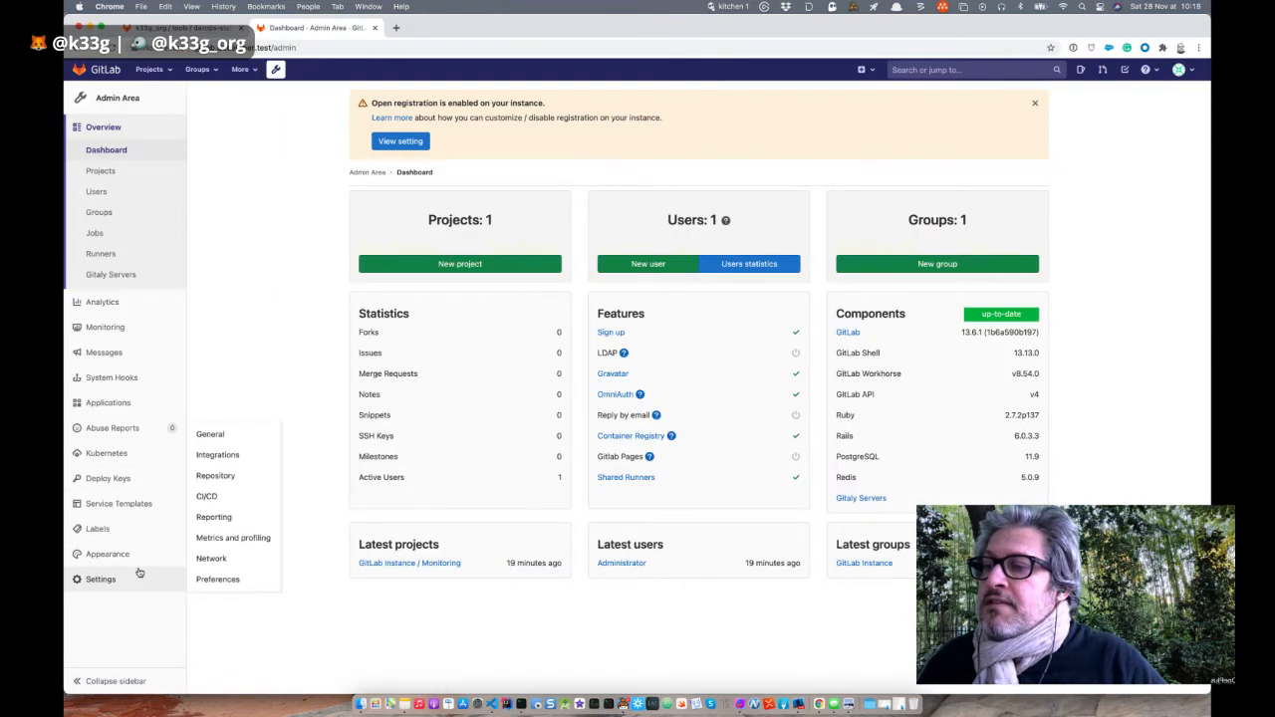
{"action": "left_click", "coordinate": [210, 561]}
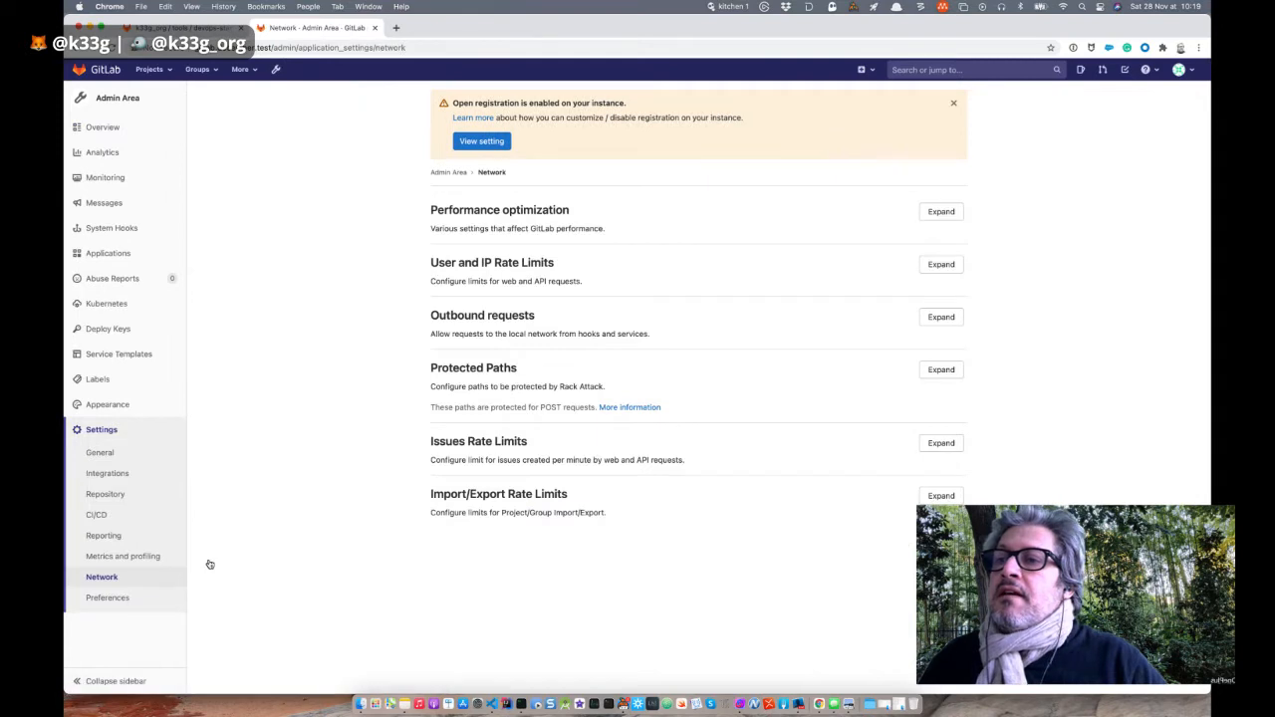
{"action": "left_click", "coordinate": [933, 321]}
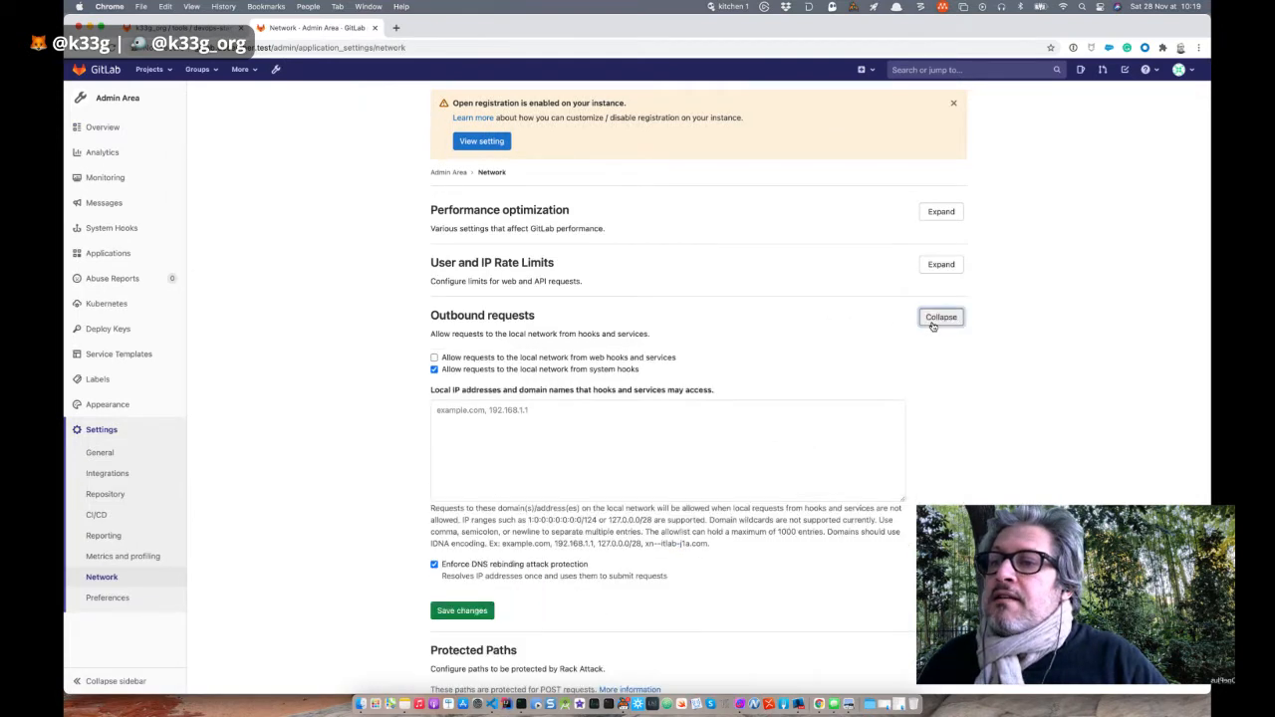
{"action": "left_click", "coordinate": [434, 357]}
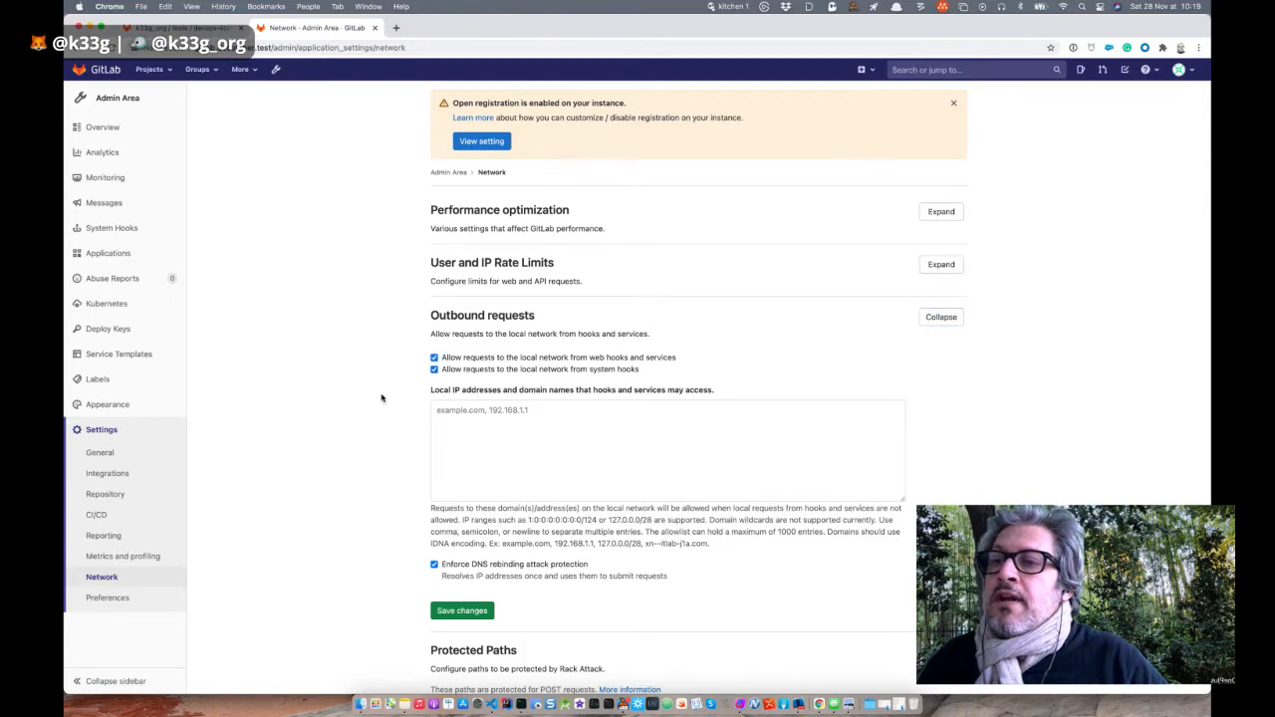
{"action": "scroll", "coordinate": [380, 399], "scroll_direction": "down", "scroll_amount": 1}
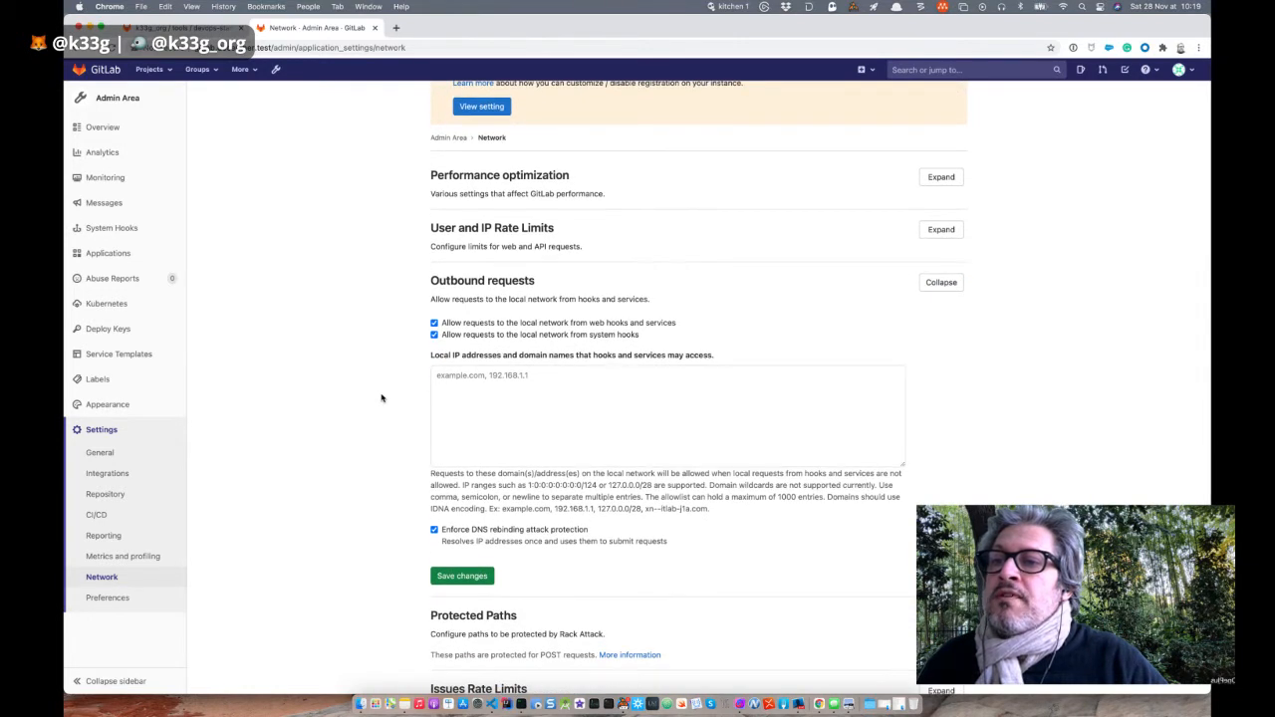
{"action": "scroll", "coordinate": [381, 398], "scroll_direction": "down", "scroll_amount": 1}
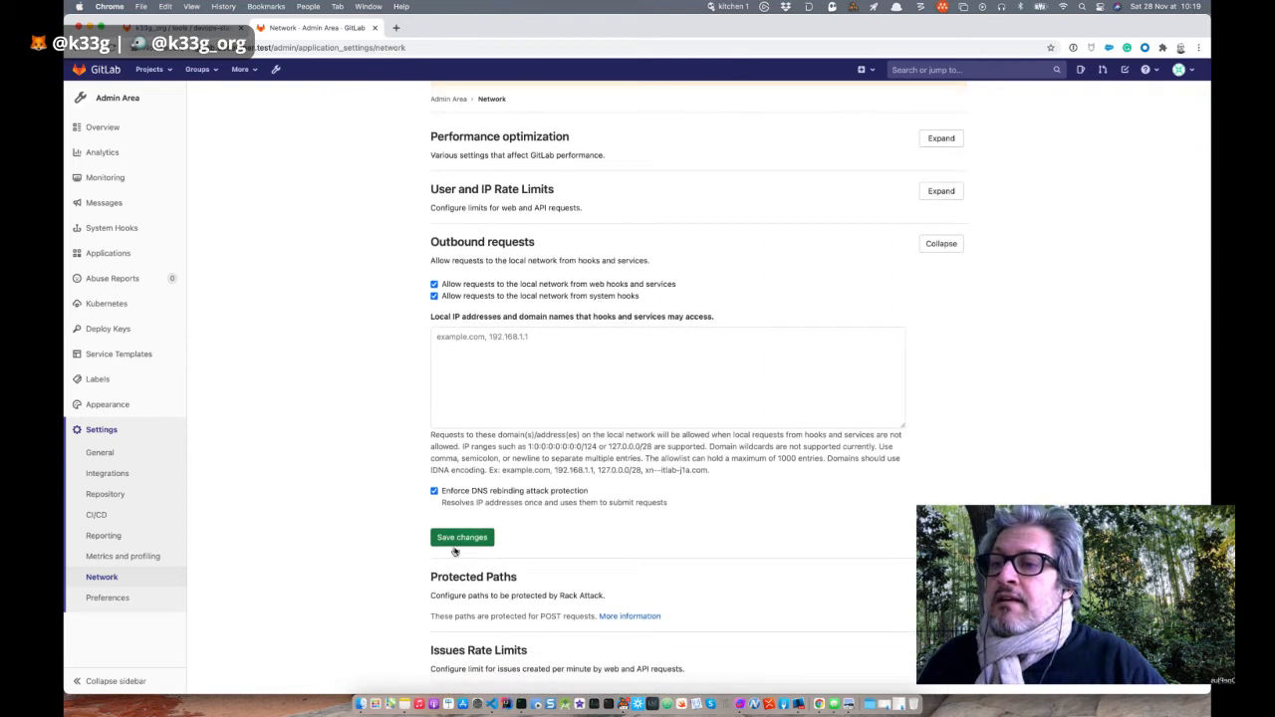
{"action": "left_click", "coordinate": [458, 539]}
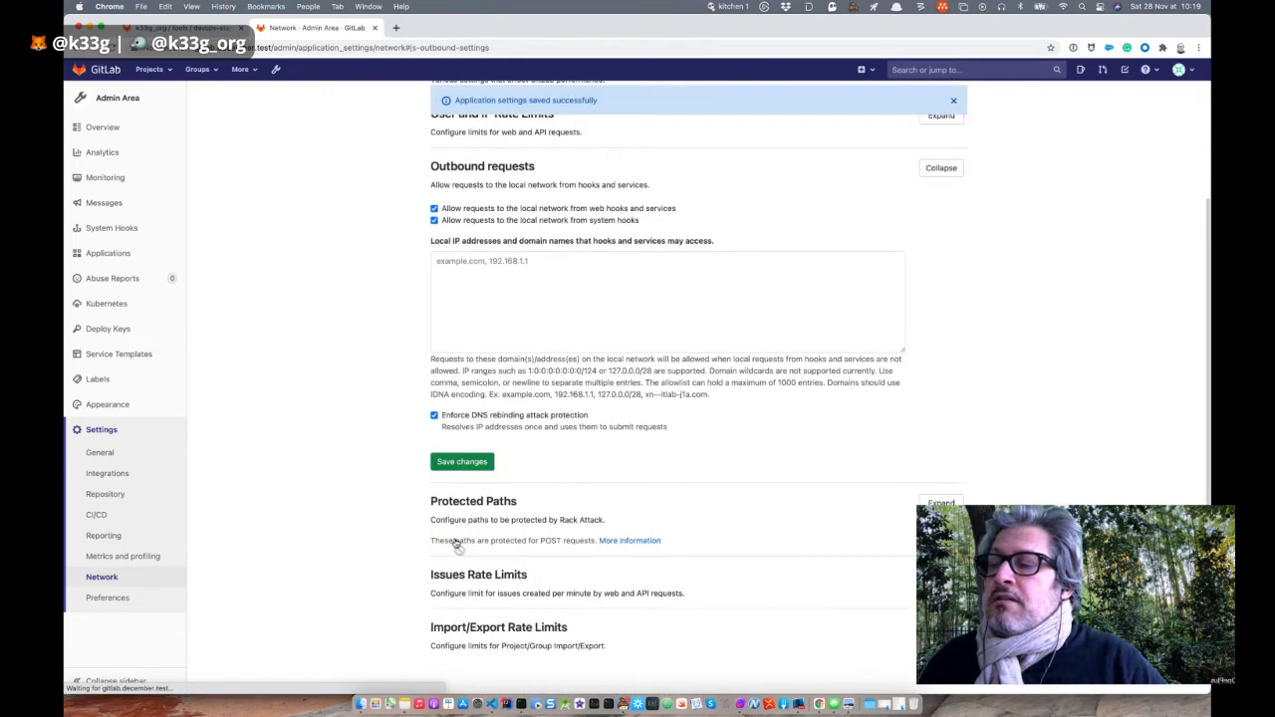
Step: In the Admin Area's CI/CD settings, disable "Default to Auto DevOps pipeline for all projects" and save the changes
{"action": "left_click", "coordinate": [160, 520]}
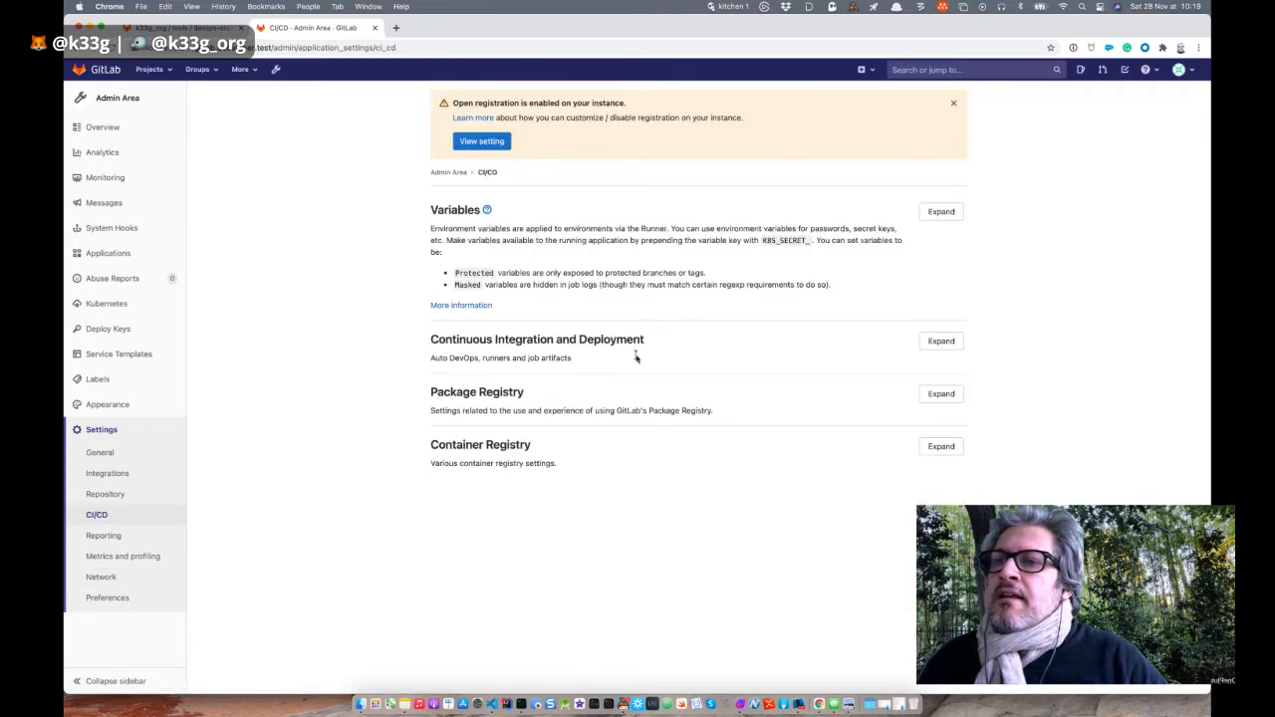
{"action": "left_click", "coordinate": [939, 342]}
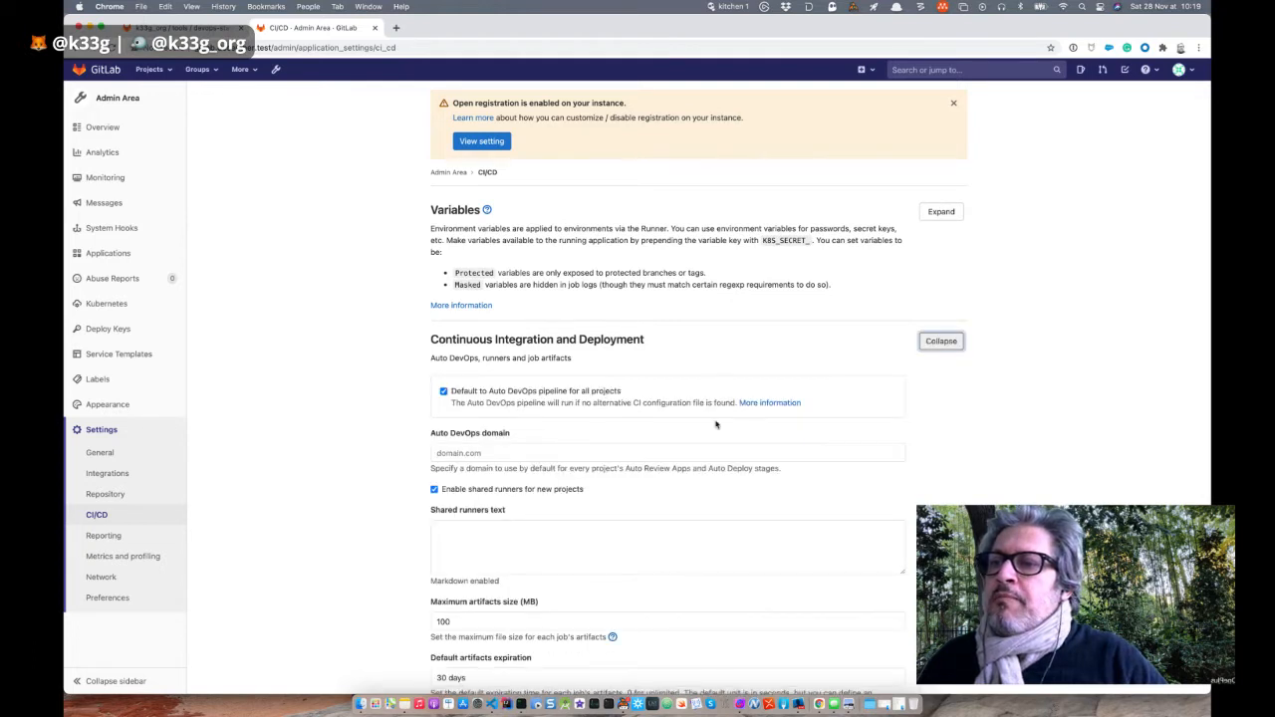
{"action": "scroll", "coordinate": [717, 428], "scroll_direction": "down", "scroll_amount": 1}
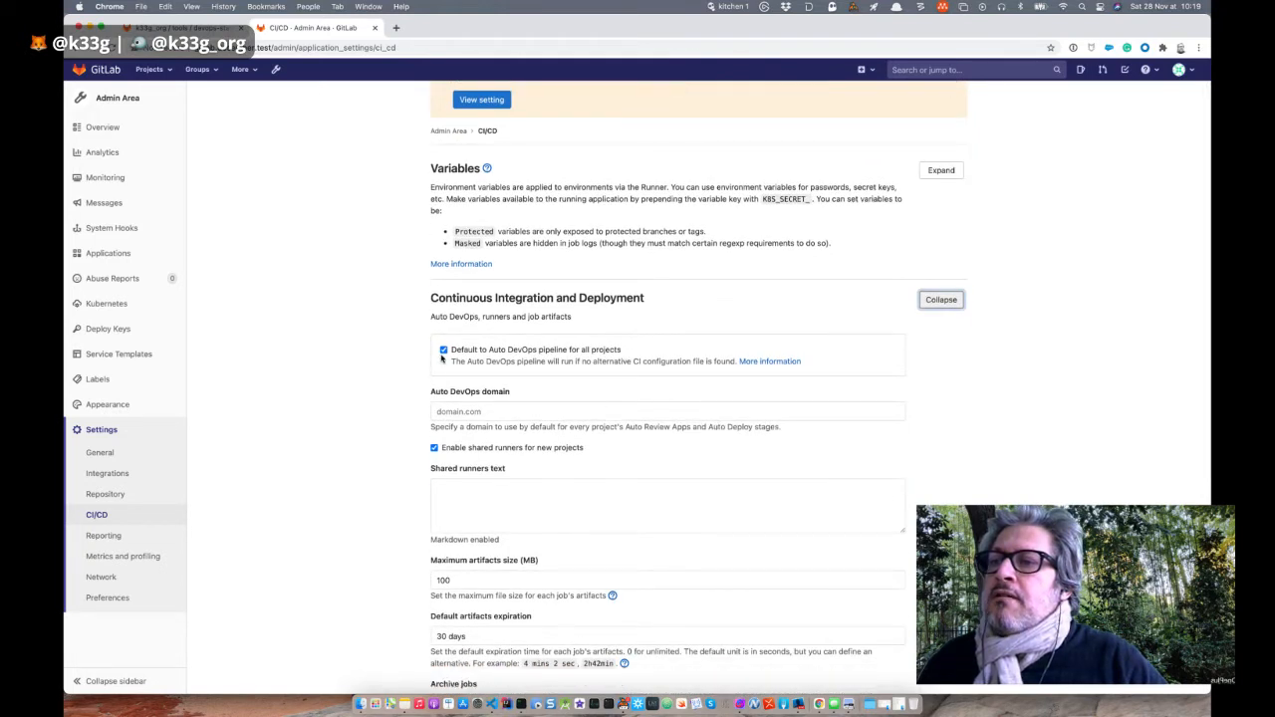
{"action": "left_click", "coordinate": [443, 350]}
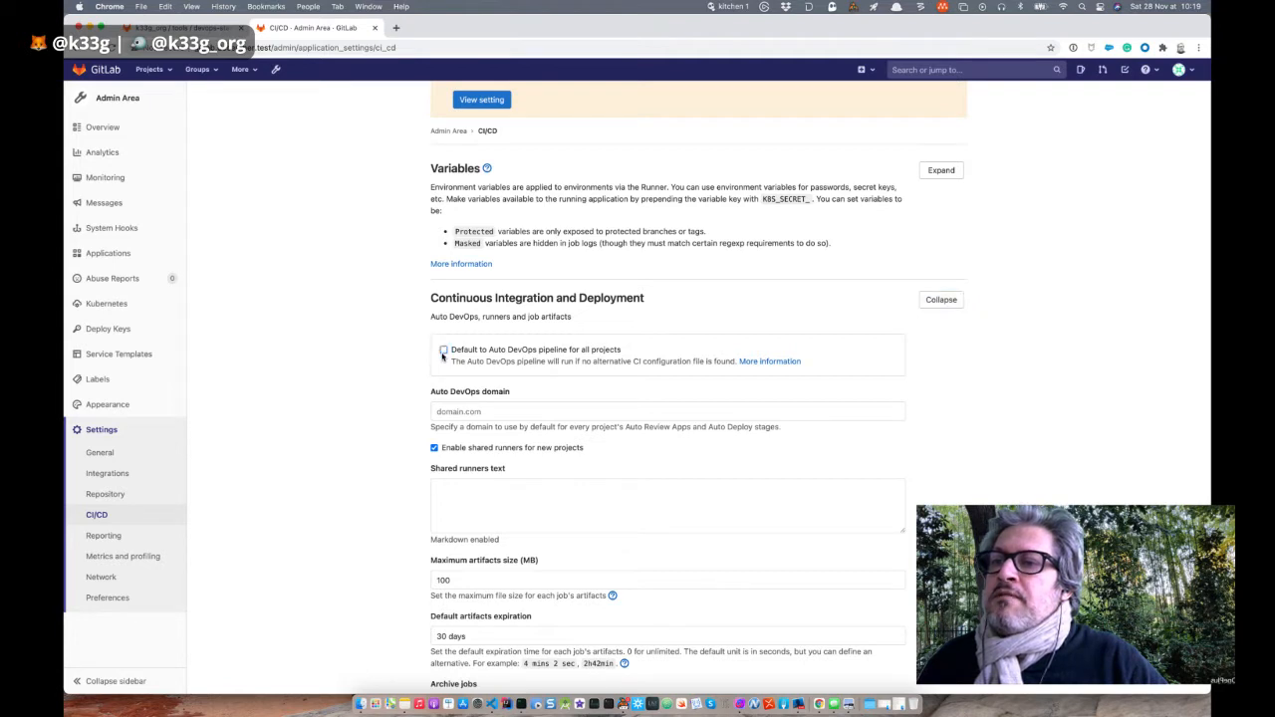
{"action": "scroll", "coordinate": [332, 354], "scroll_direction": "down", "scroll_amount": 4}
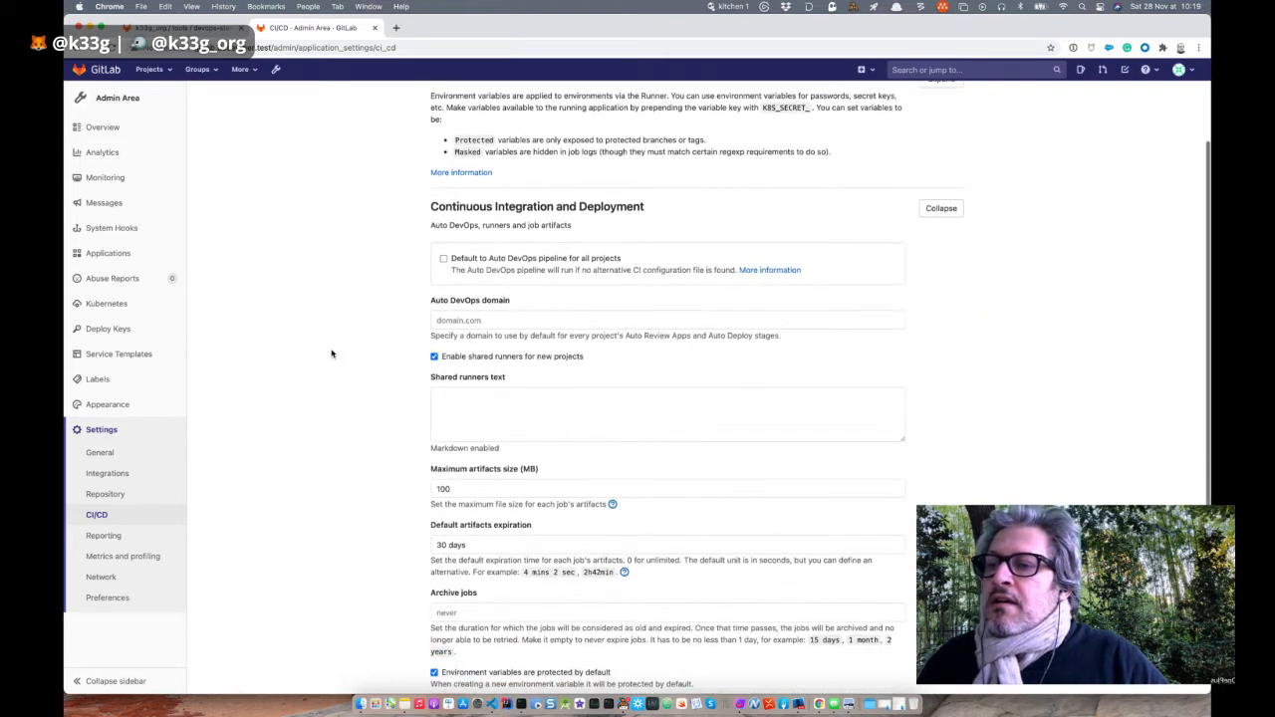
{"action": "scroll", "coordinate": [332, 354], "scroll_direction": "down", "scroll_amount": 3}
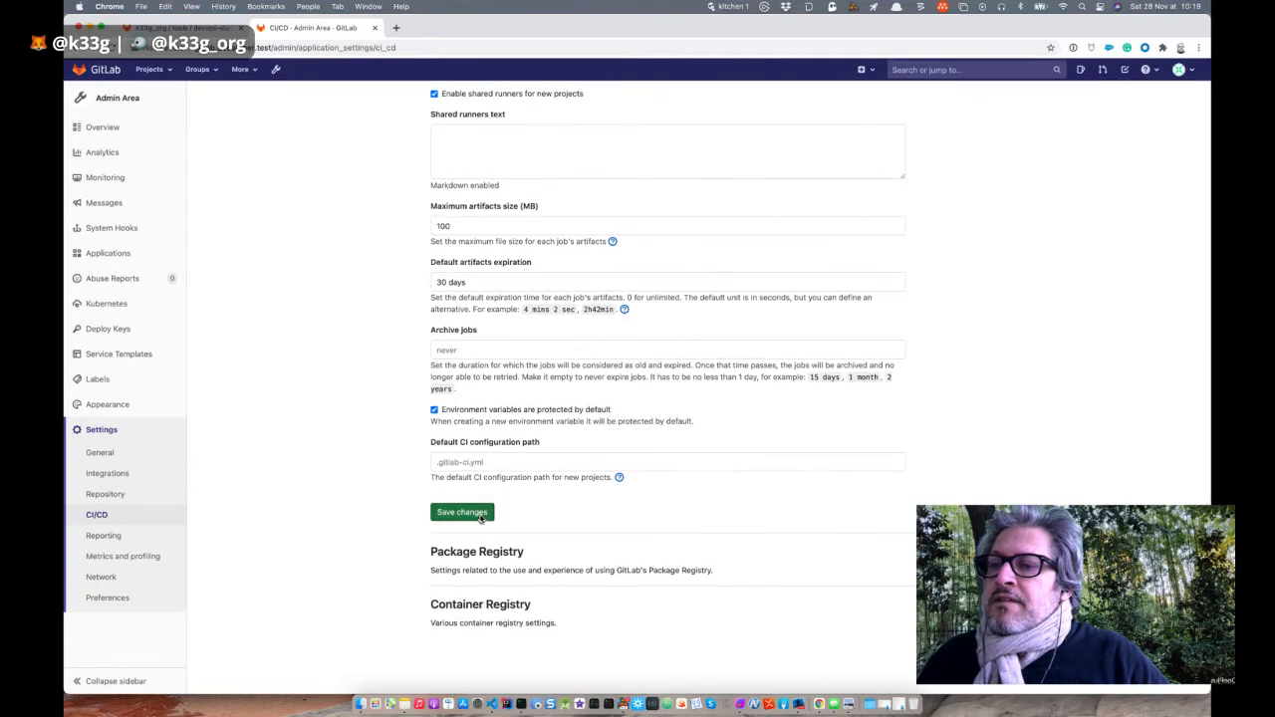
{"action": "left_click", "coordinate": [479, 515]}
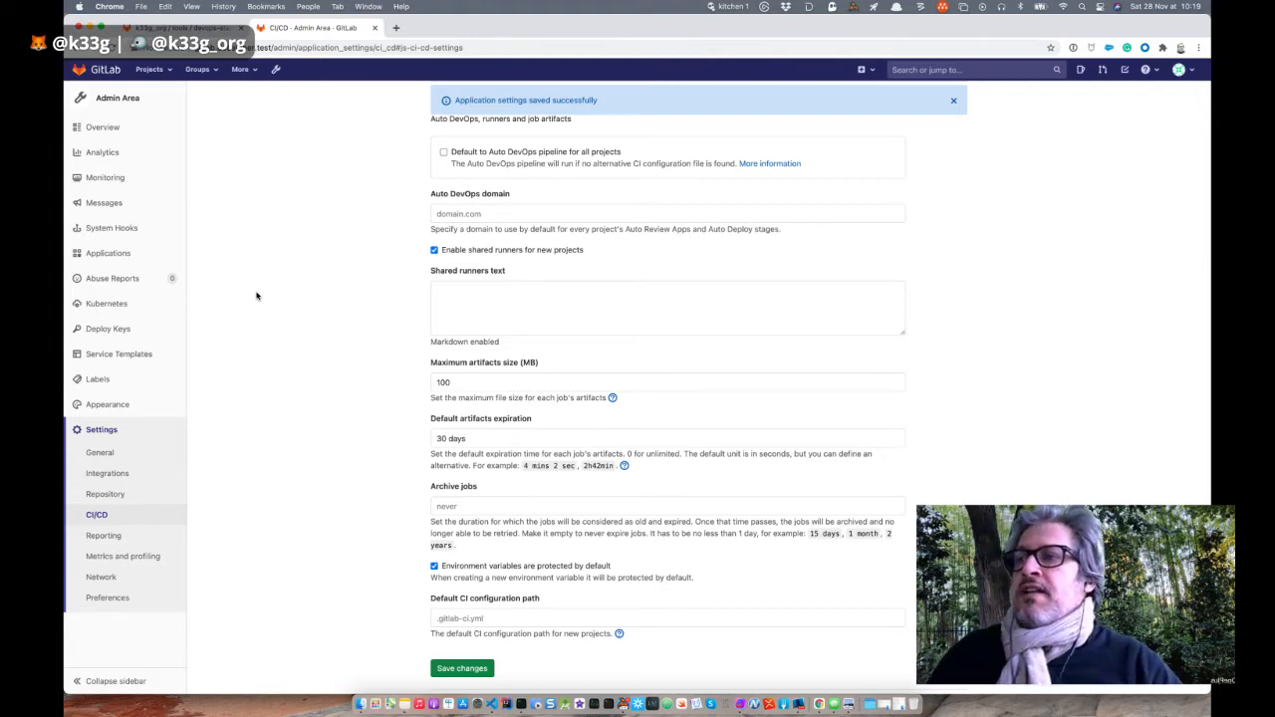
Step: Dismiss the banners on the Admin Area's Kubernetes page and start a certificate-based integration for connecting an existing cluster
{"action": "left_click", "coordinate": [140, 309]}
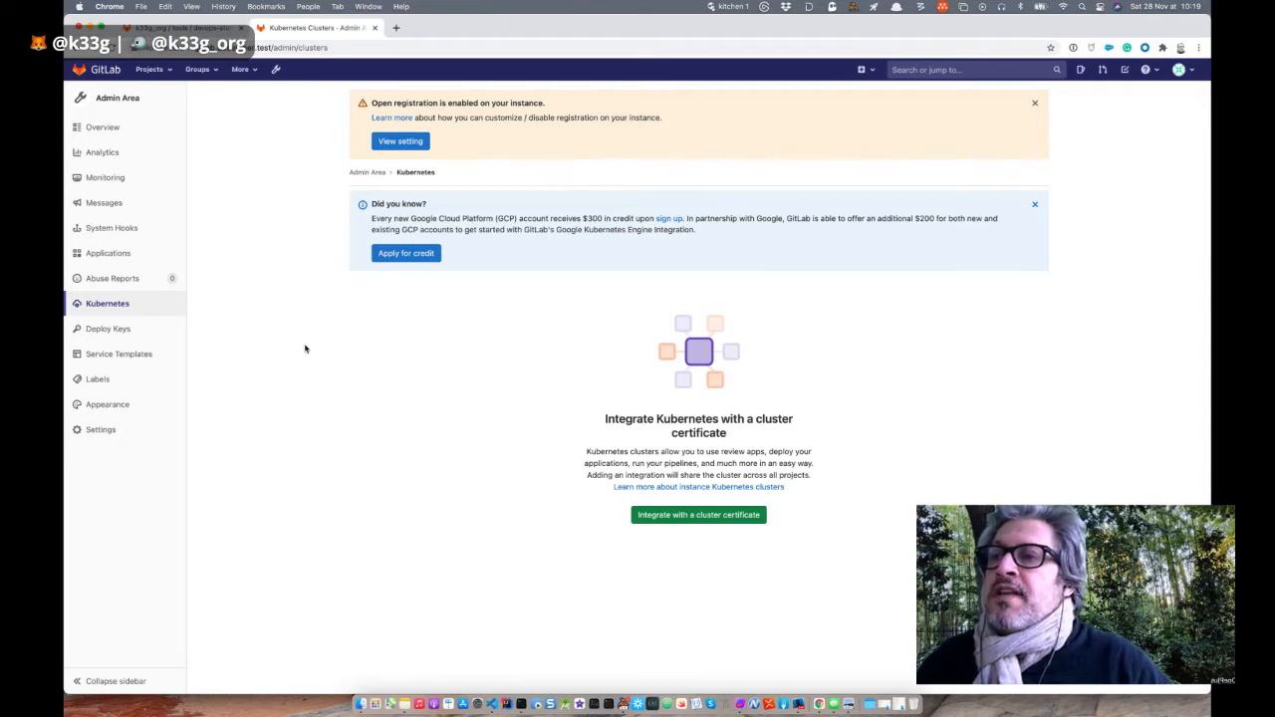
{"action": "left_click", "coordinate": [1036, 106]}
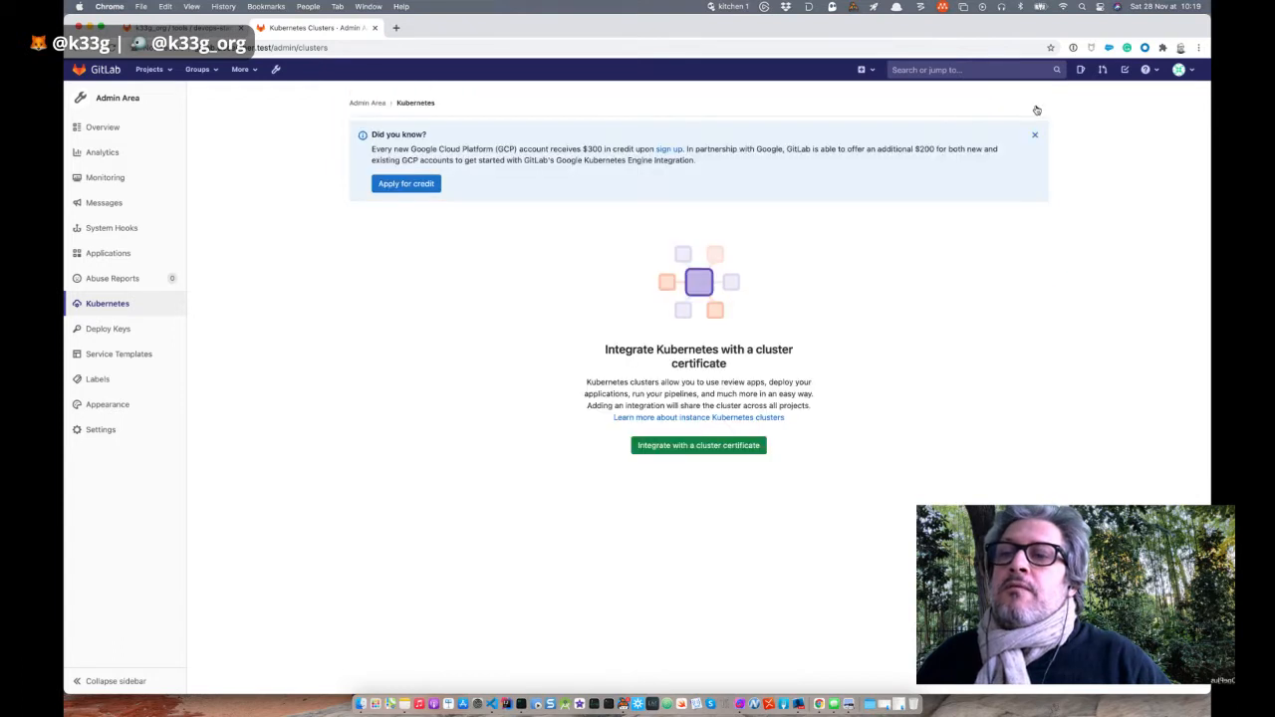
{"action": "left_click", "coordinate": [1036, 134]}
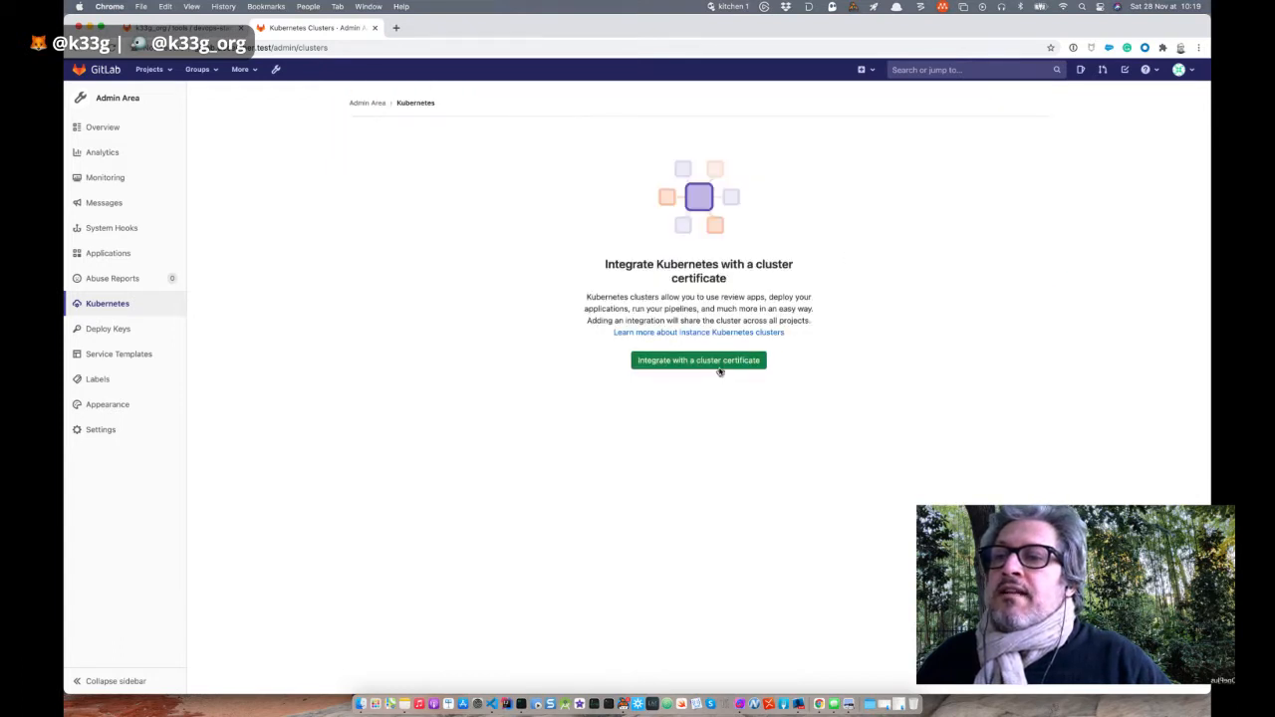
{"action": "left_click", "coordinate": [719, 366]}
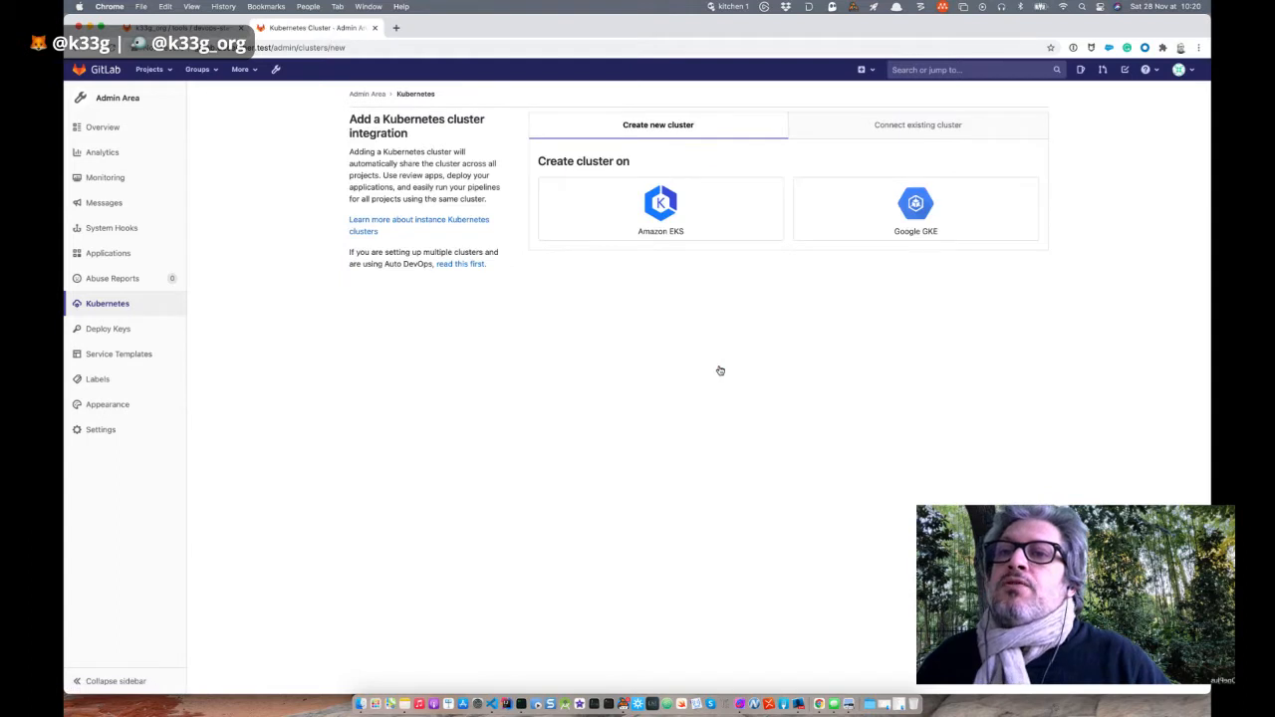
{"action": "left_click", "coordinate": [849, 129]}
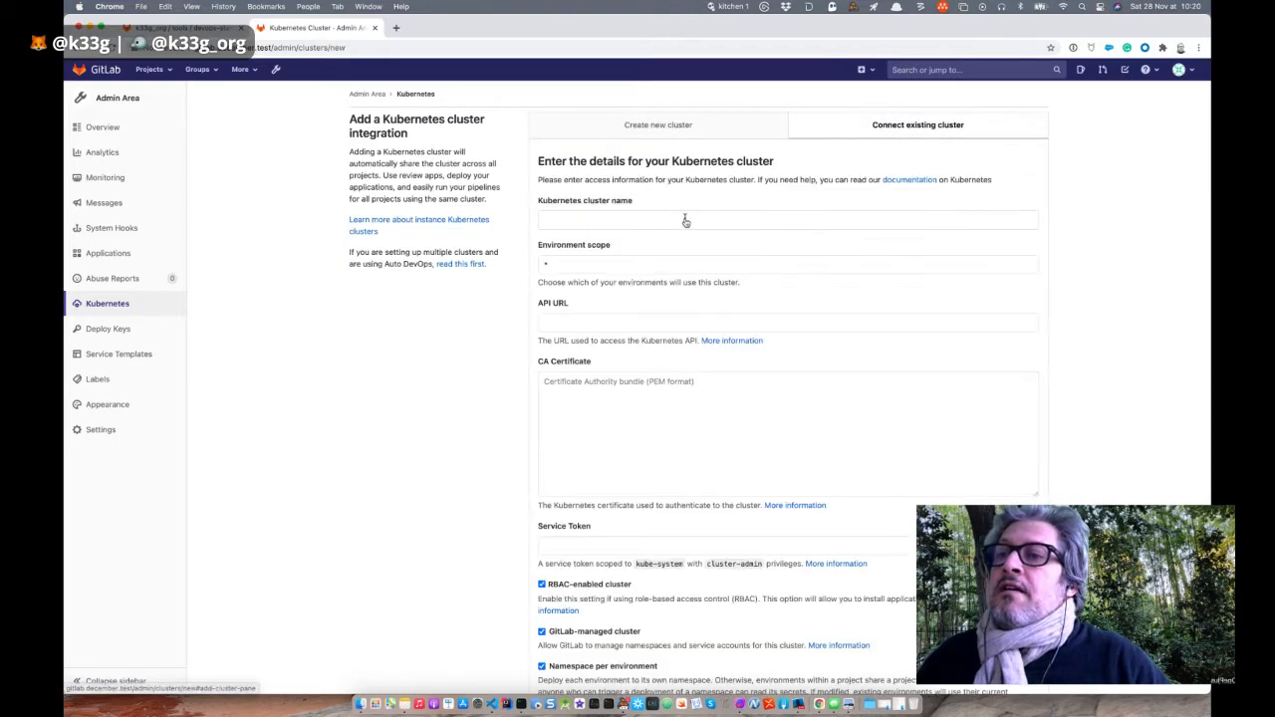
Step: Set the Kubernetes cluster name to k3s-mono-cluster in the existing-cluster form
{"action": "left_click", "coordinate": [683, 220]}
{"action": "type", "text": "k3"}
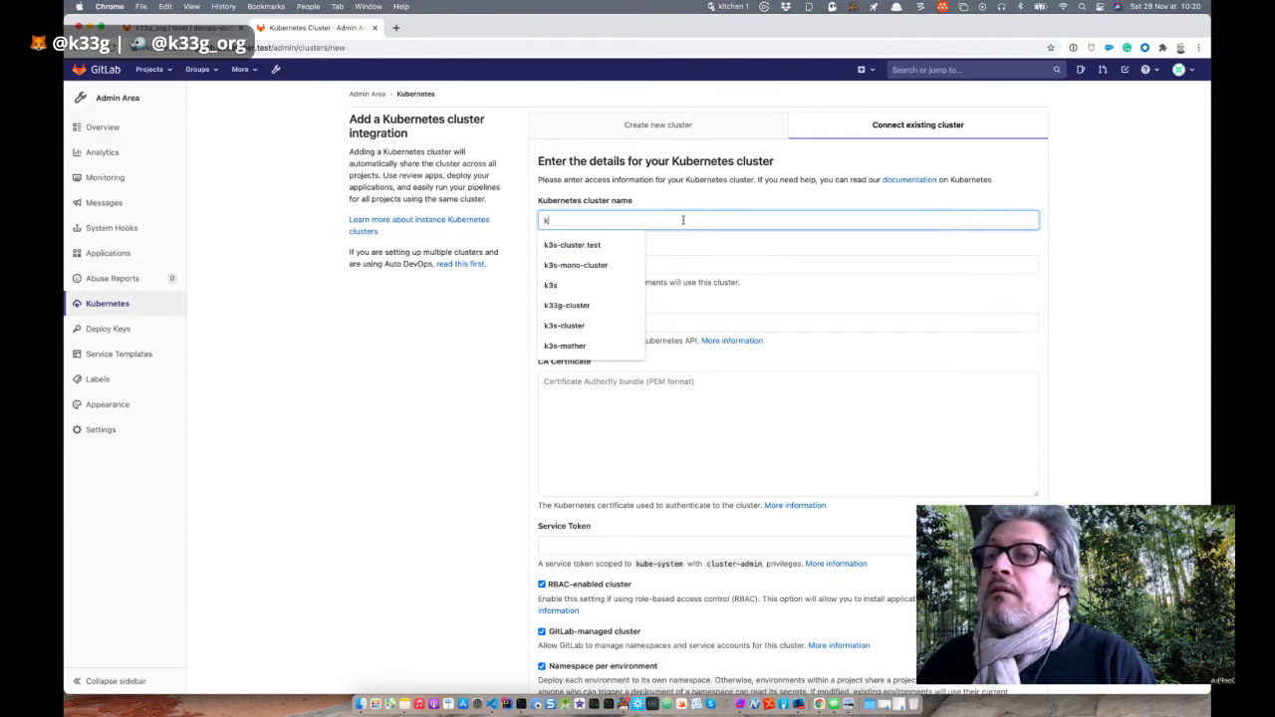
{"action": "key", "text": "Down"}
{"action": "key", "text": "Down"}
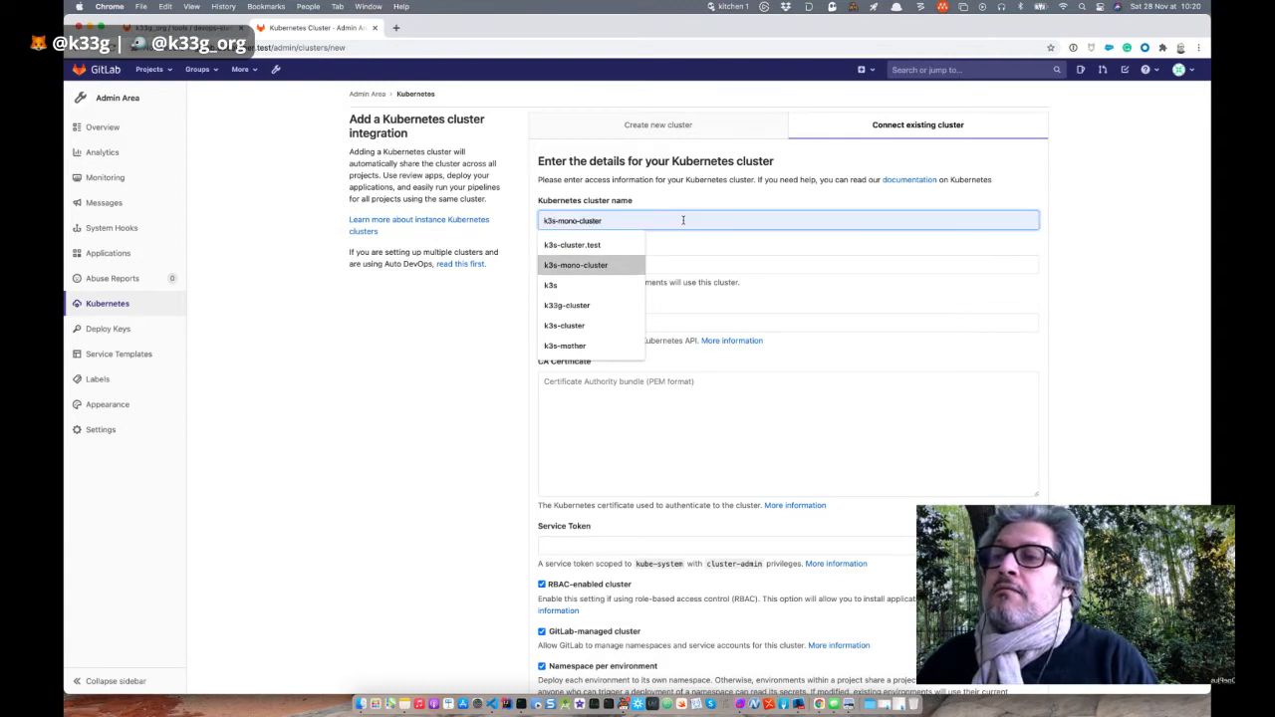
{"action": "key", "text": "Return"}
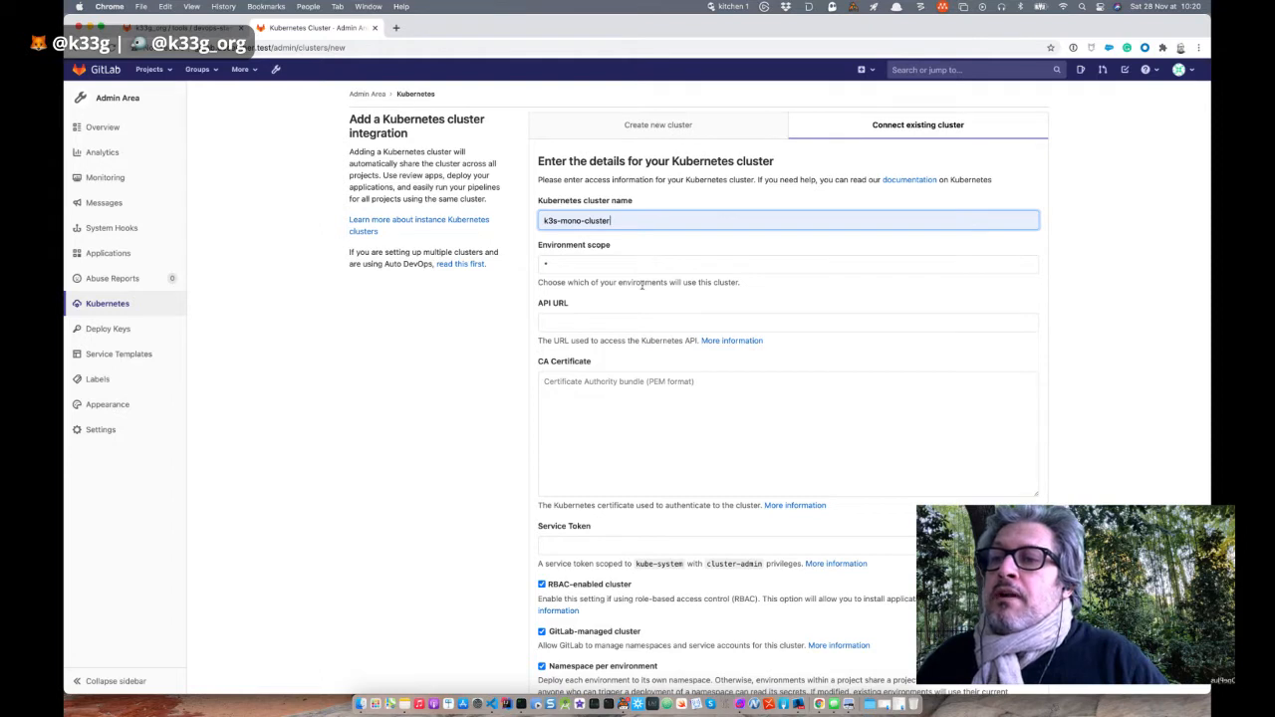
{"action": "left_click", "coordinate": [637, 319]}
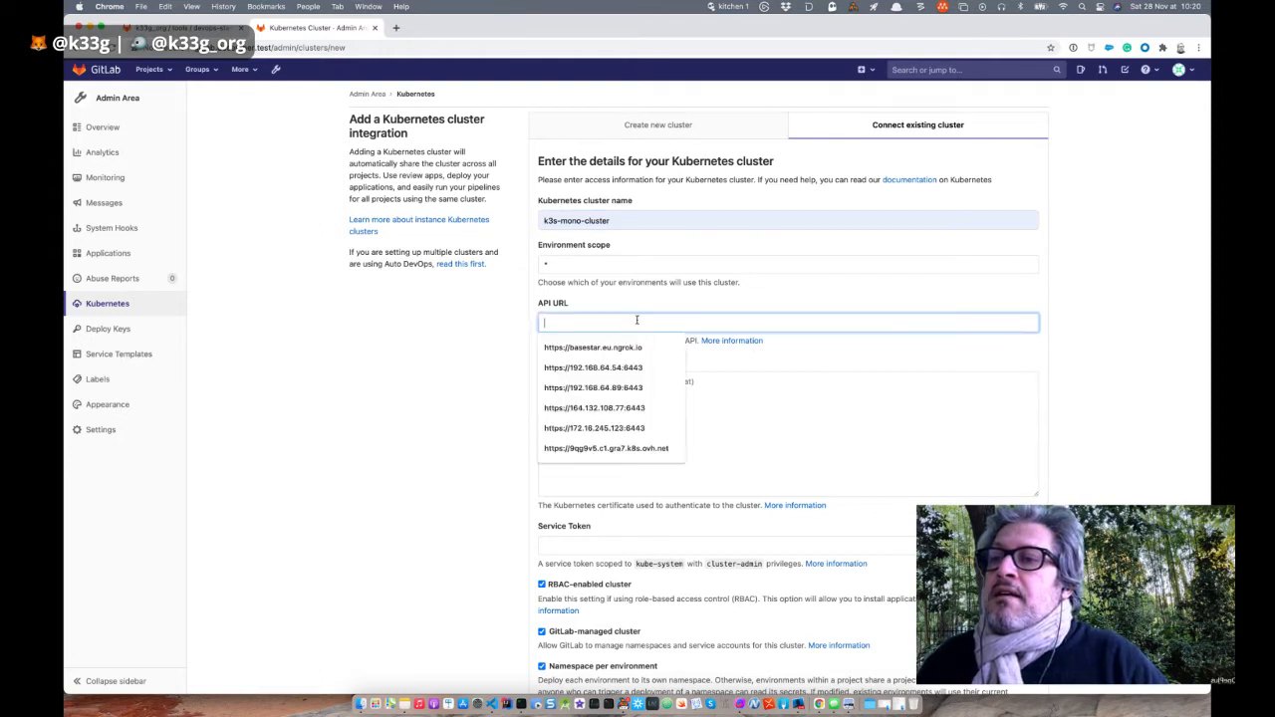
{"action": "left_click", "coordinate": [412, 343]}
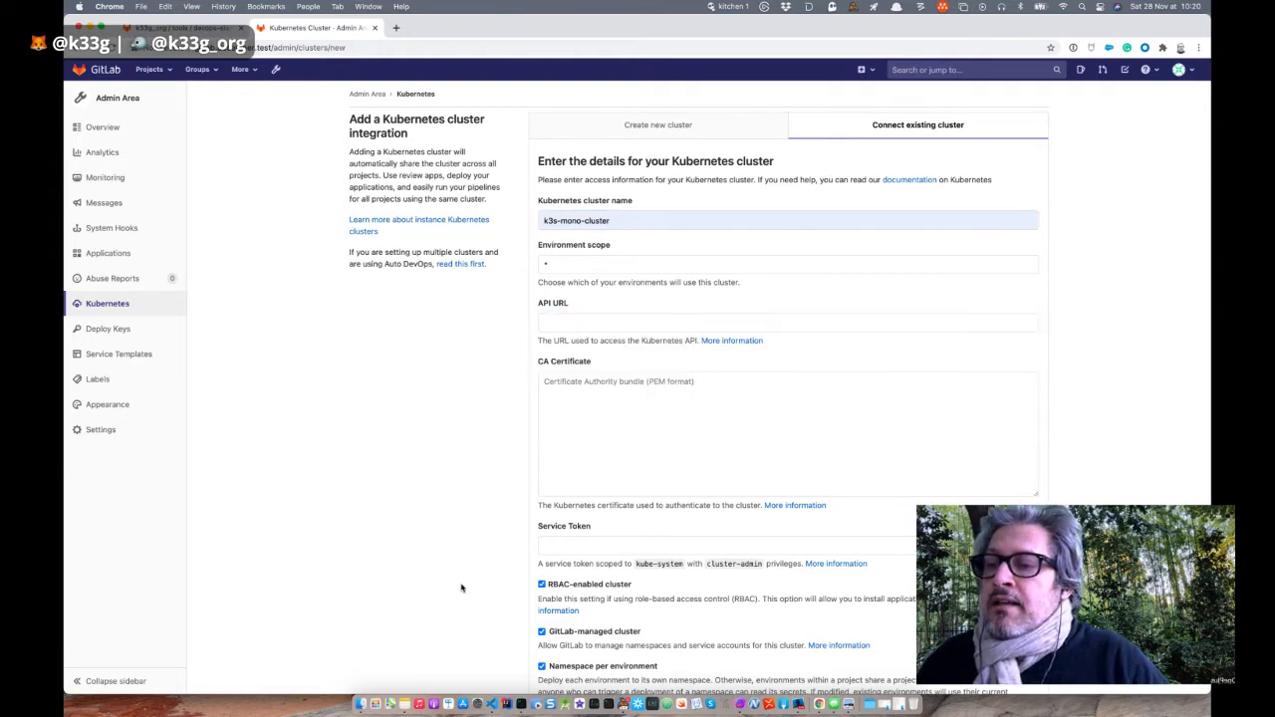
{"action": "left_click", "coordinate": [492, 696]}
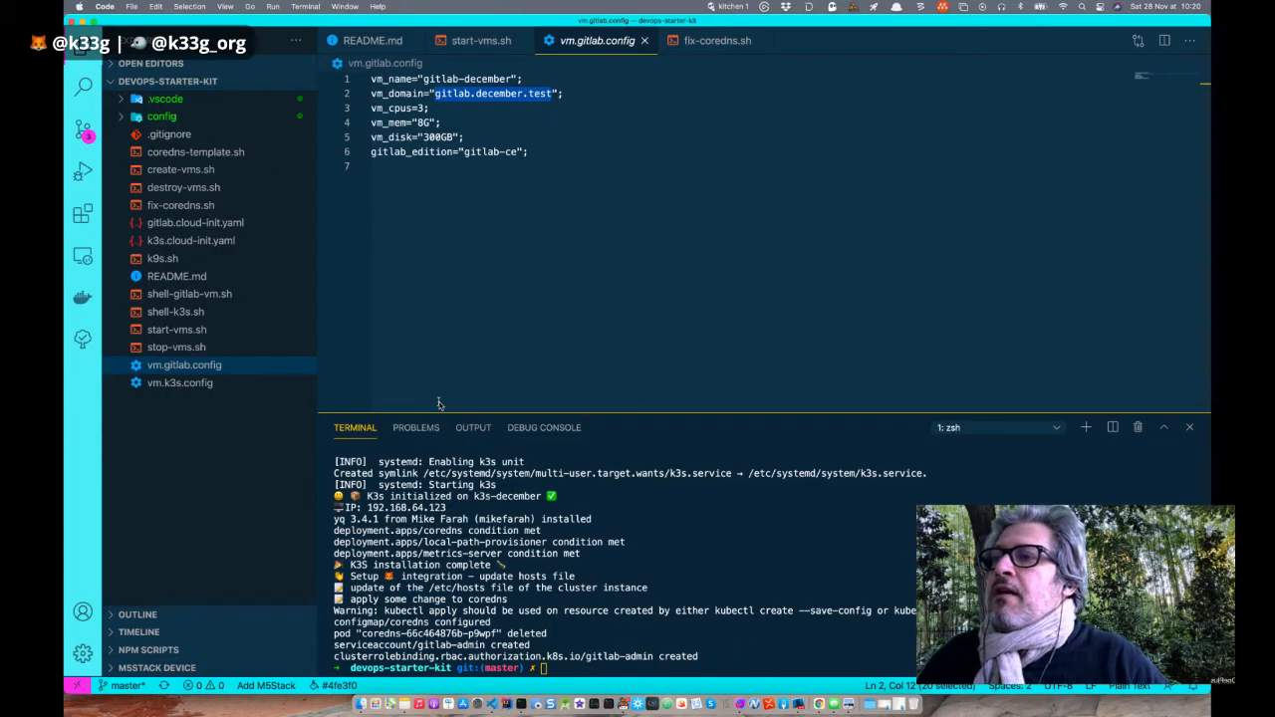
{"action": "left_click", "coordinate": [199, 117]}
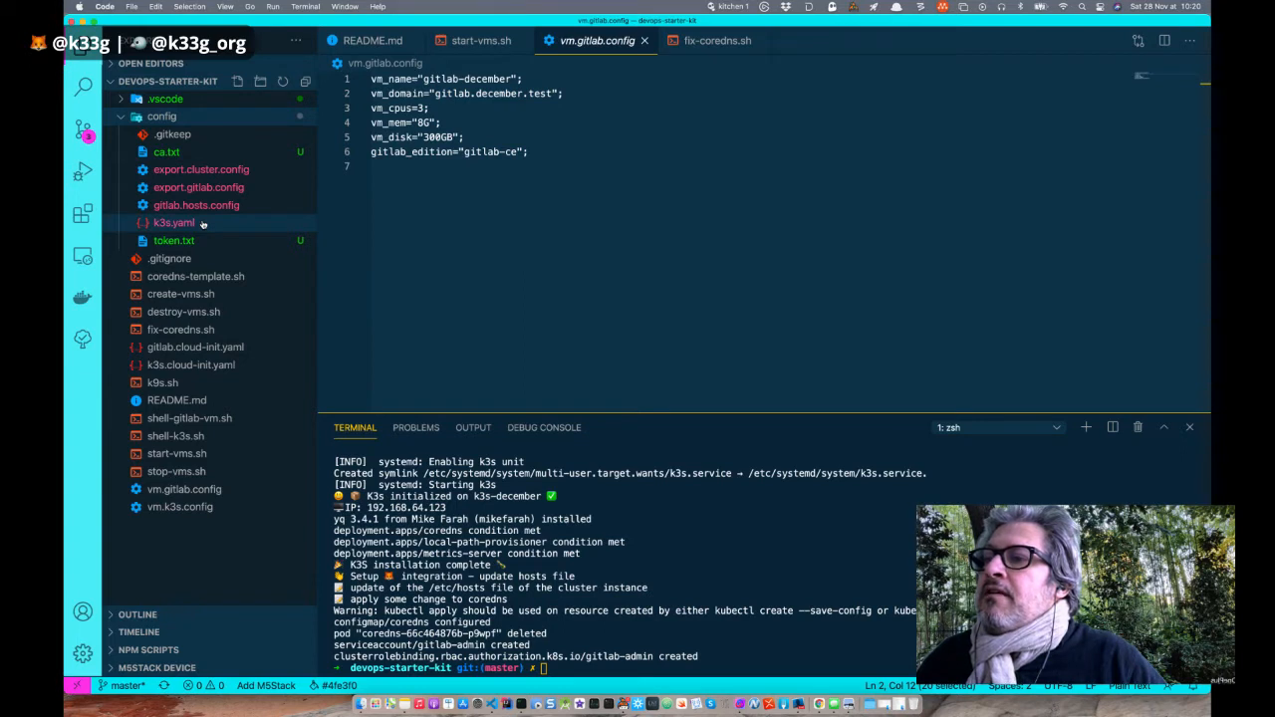
{"action": "left_click", "coordinate": [179, 223]}
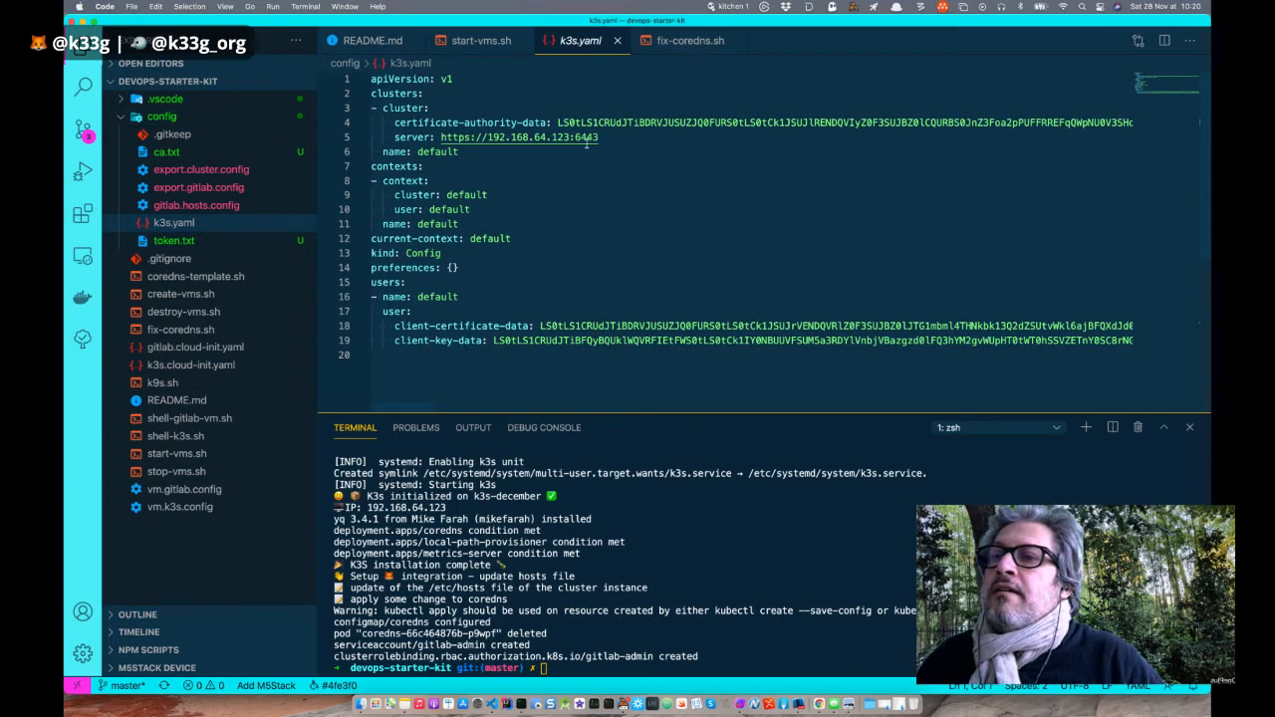
{"action": "left_click_drag", "start_coordinate": [598, 138], "coordinate": [441, 142]}
{"action": "key", "text": "super+c"}
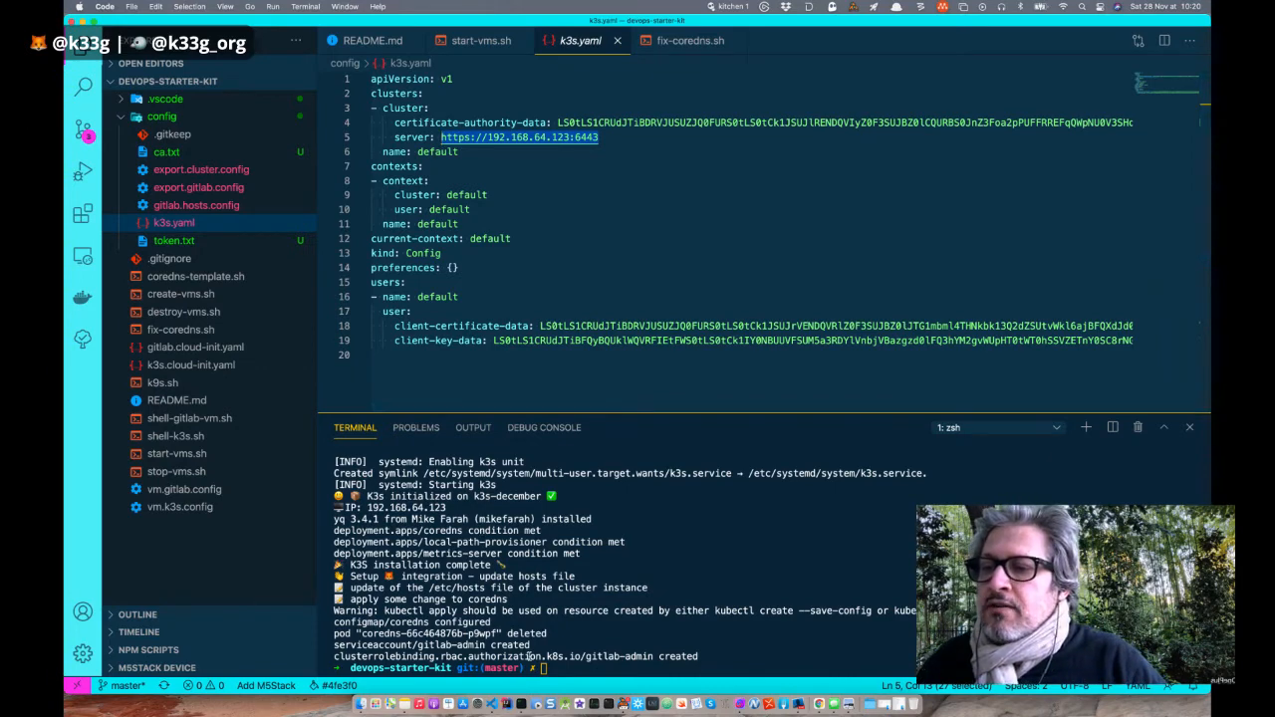
{"action": "key", "text": "ctrl+Up"}
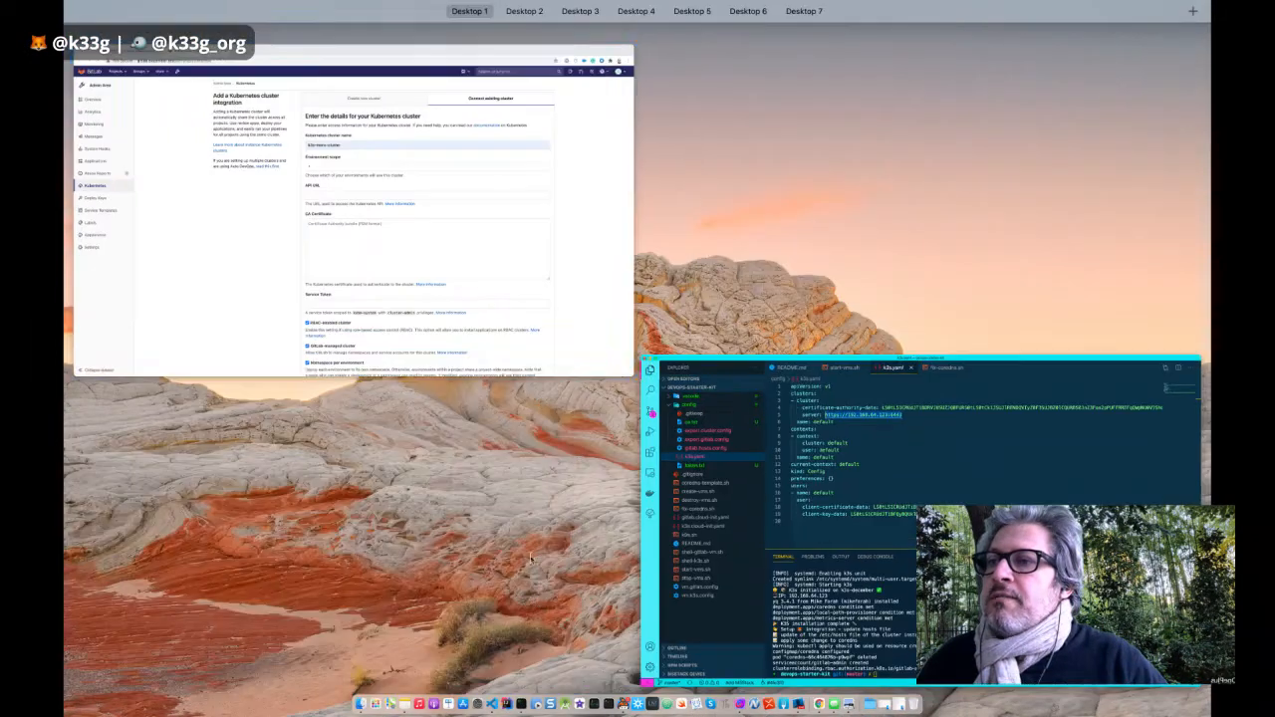
{"action": "left_click", "coordinate": [491, 310]}
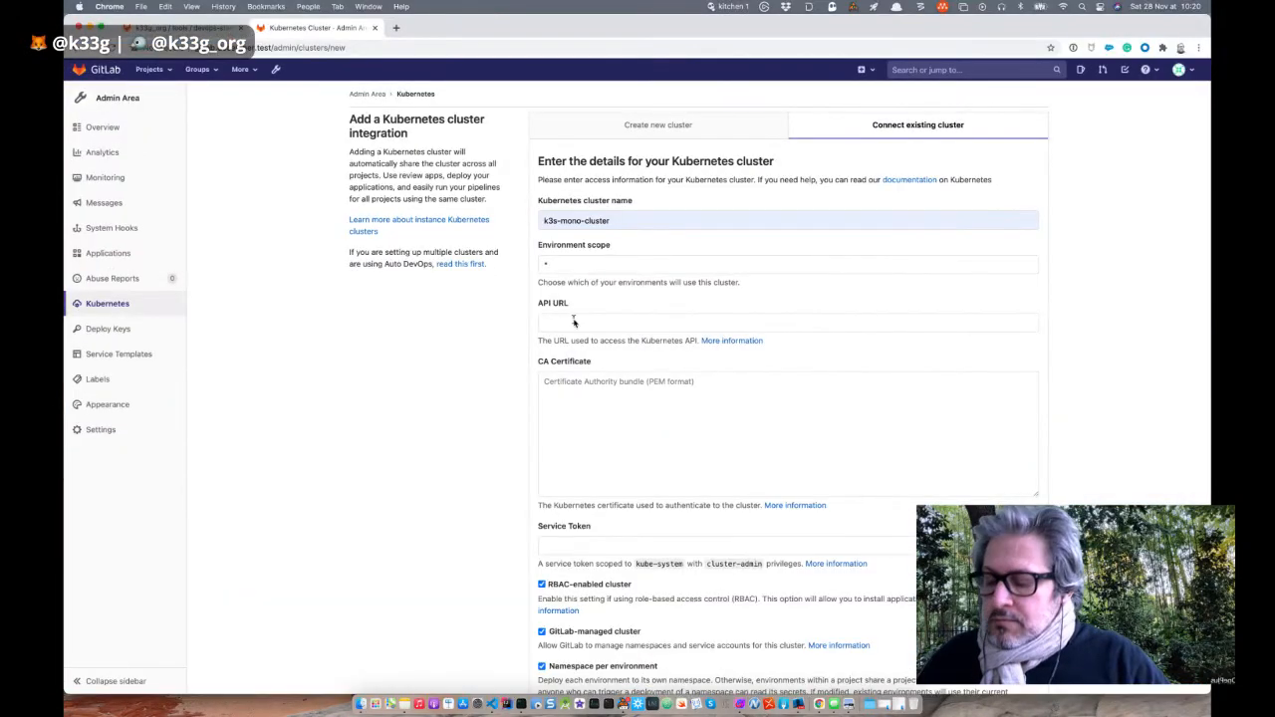
{"action": "left_click", "coordinate": [573, 322]}
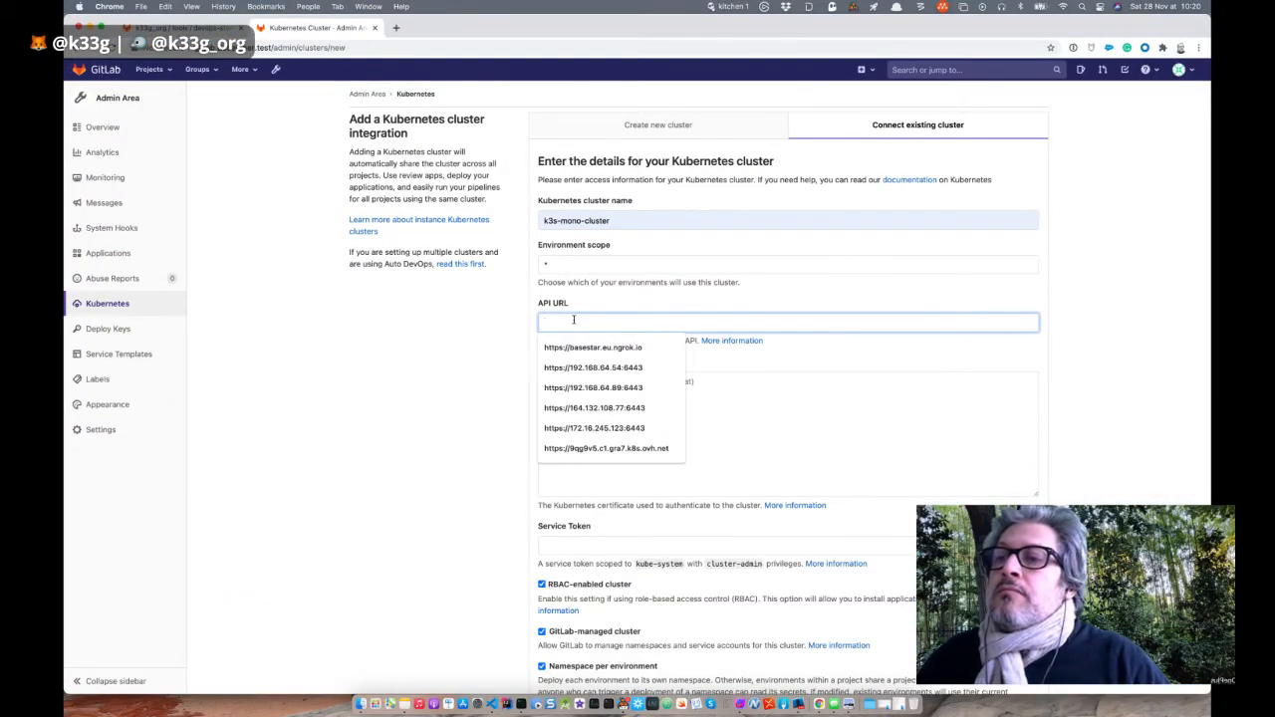
{"action": "key", "text": "super+v"}
Step: Switch to Visual Studio Code and copy the full contents of ca.txt from the config folder
{"action": "left_click", "coordinate": [605, 414]}
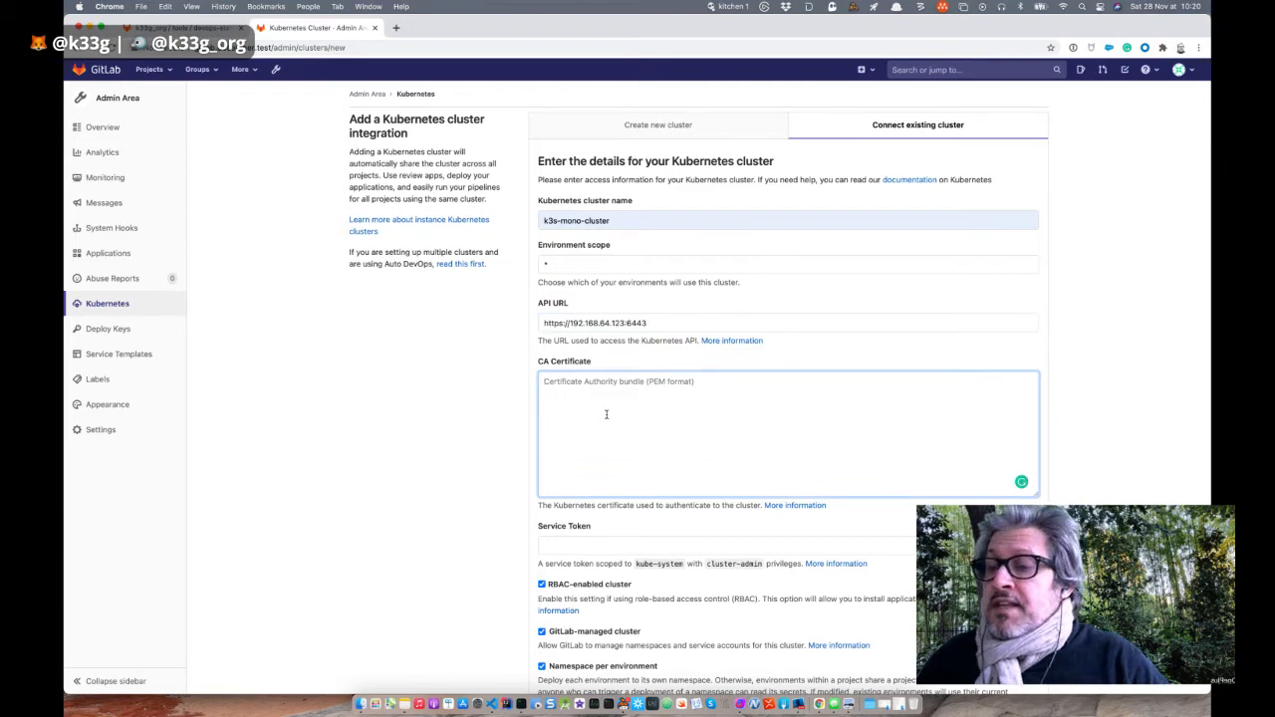
{"action": "left_click", "coordinate": [492, 693]}
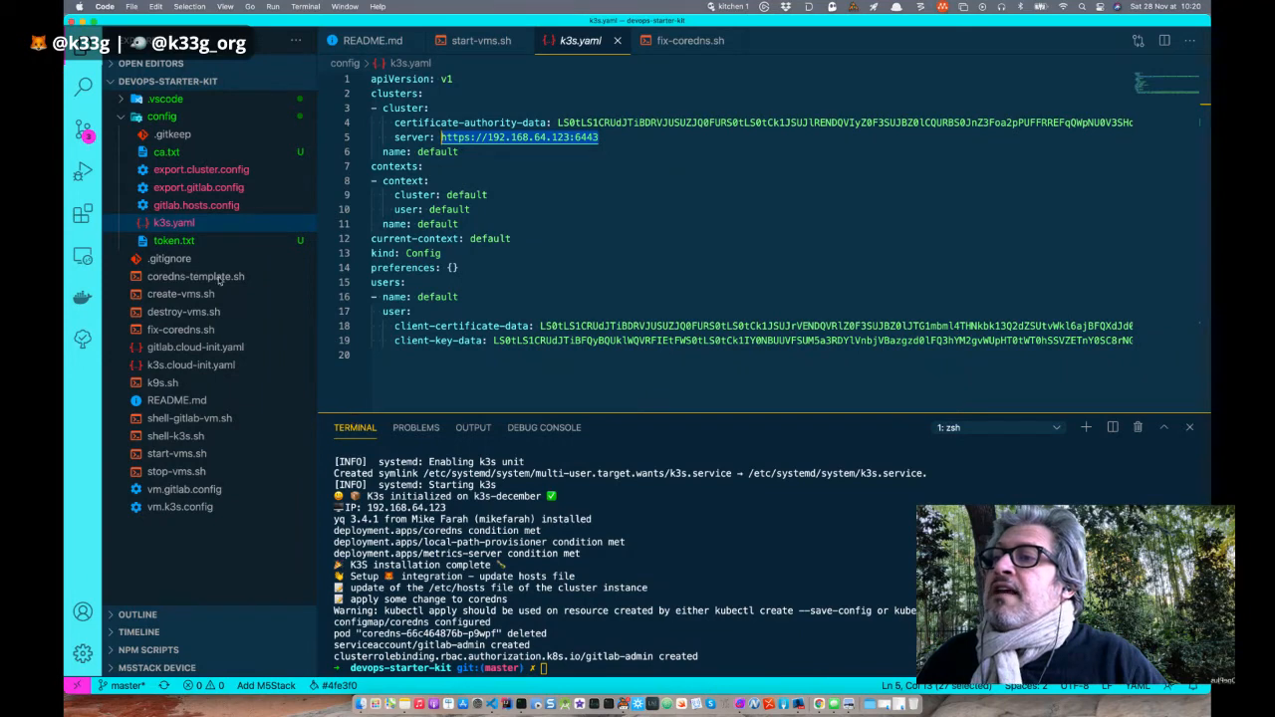
{"action": "left_click", "coordinate": [167, 152]}
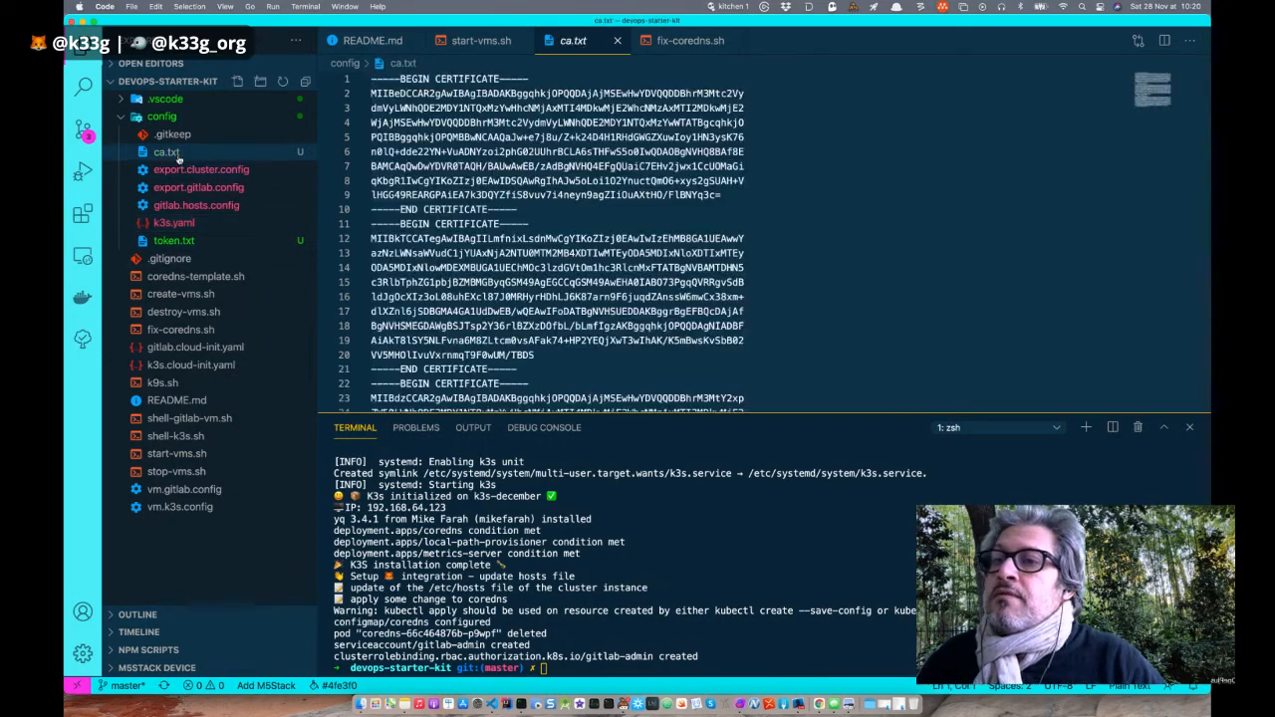
{"action": "double_click", "coordinate": [813, 242]}
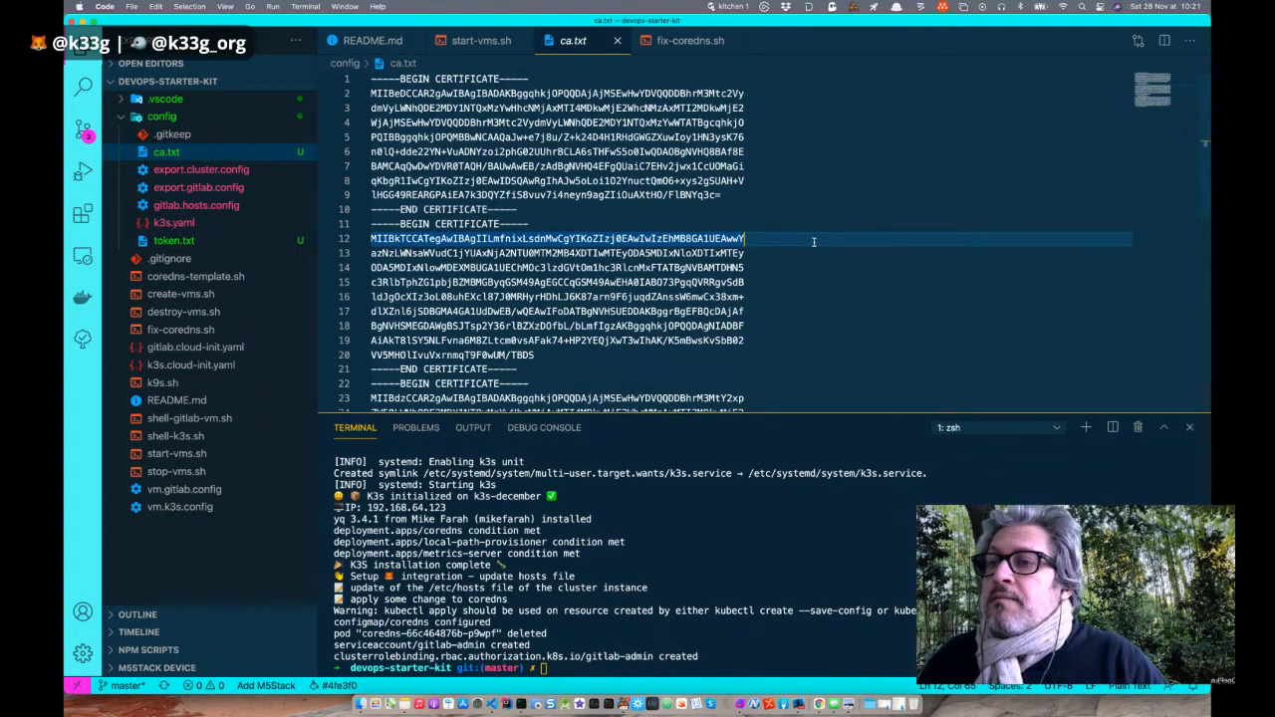
{"action": "key", "text": "super+a"}
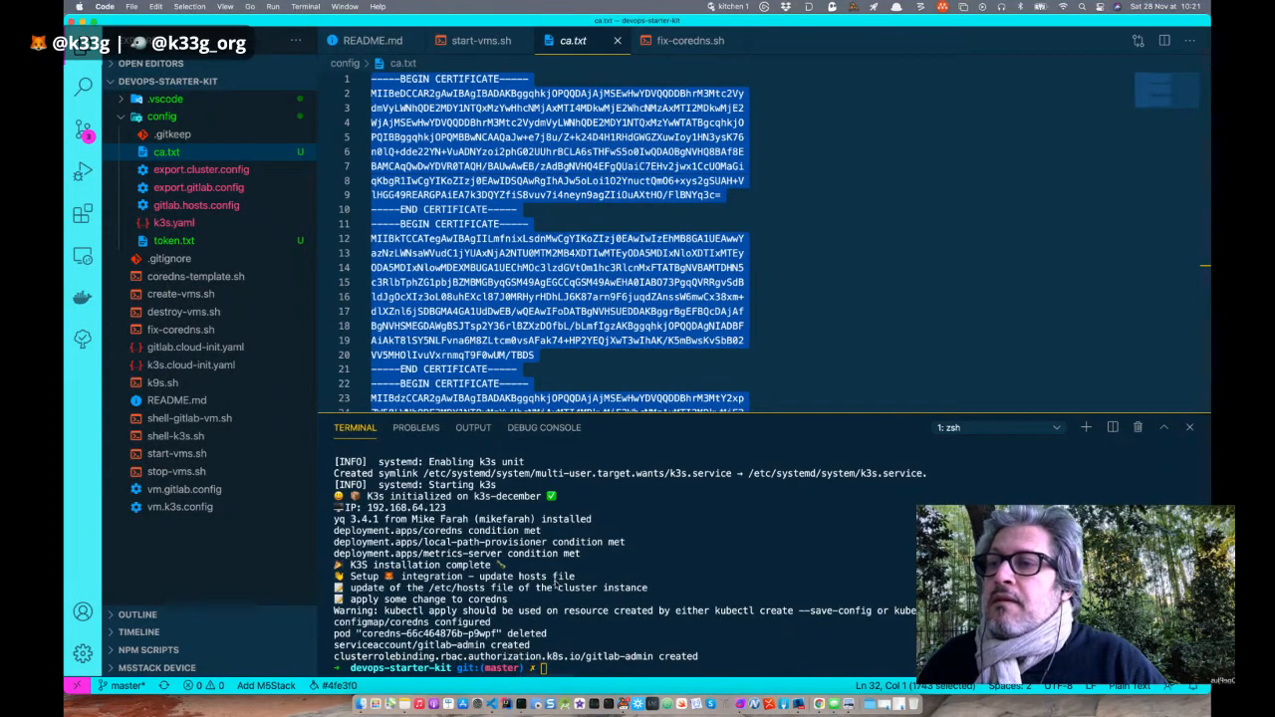
Step: Return to Chrome and paste the copied certificates as the CA certificate of the Kubernetes cluster
{"action": "key", "text": "ctrl+Up"}
{"action": "left_click", "coordinate": [484, 324]}
{"action": "left_click", "coordinate": [611, 426]}
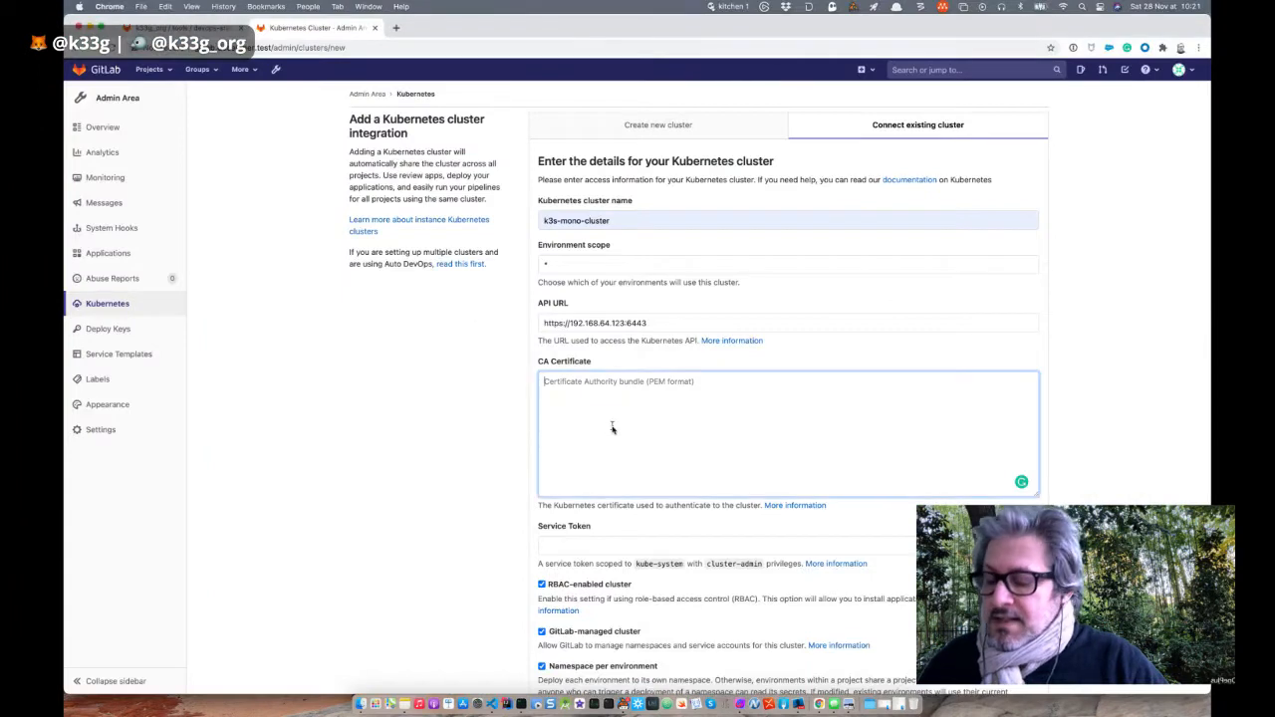
{"action": "key", "text": "super+v"}
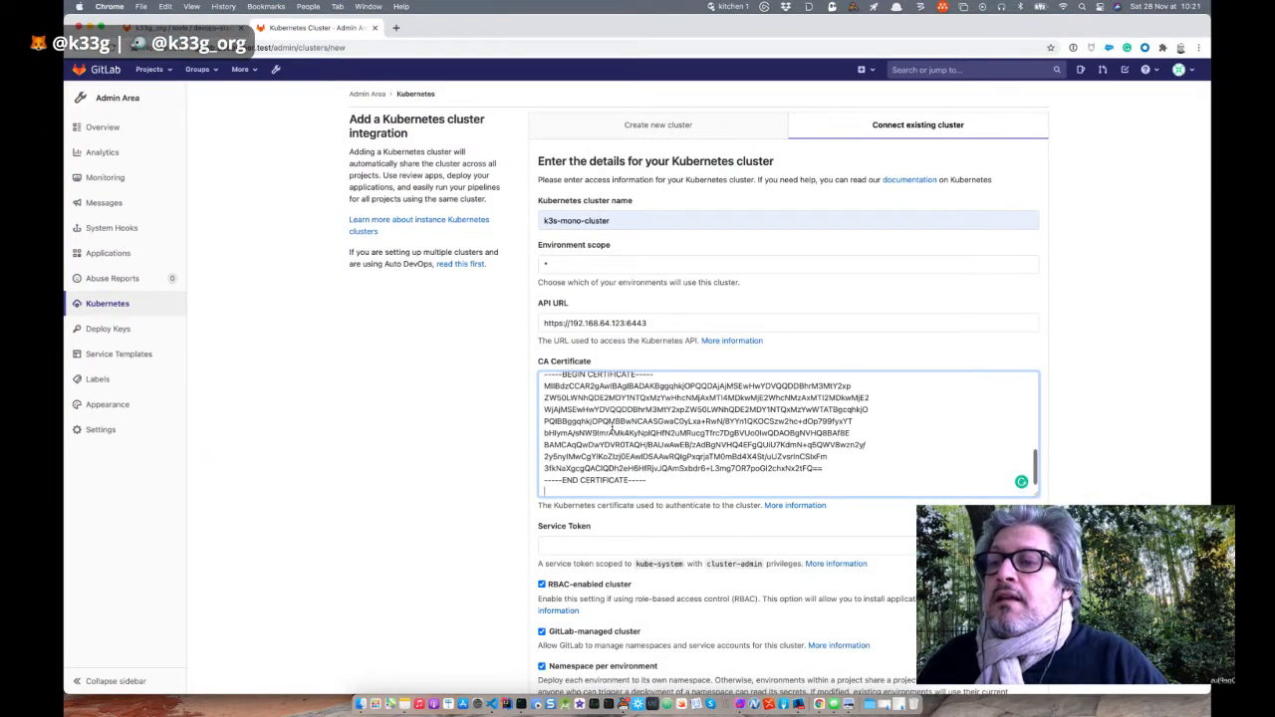
Step: Switch to Visual Studio Code and copy the whole service token from token.txt in the config folder
{"action": "scroll", "coordinate": [607, 477], "scroll_direction": "down", "scroll_amount": 3}
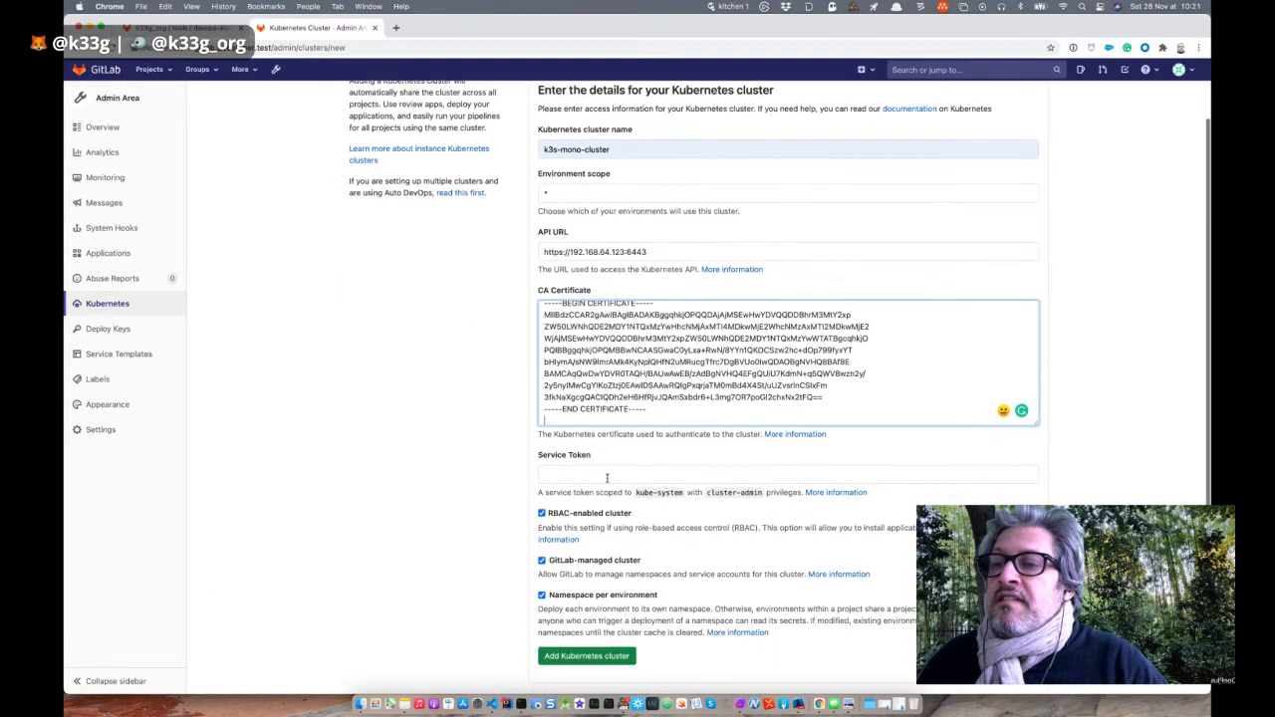
{"action": "left_click", "coordinate": [607, 477]}
{"action": "key", "text": "ctrl+Up"}
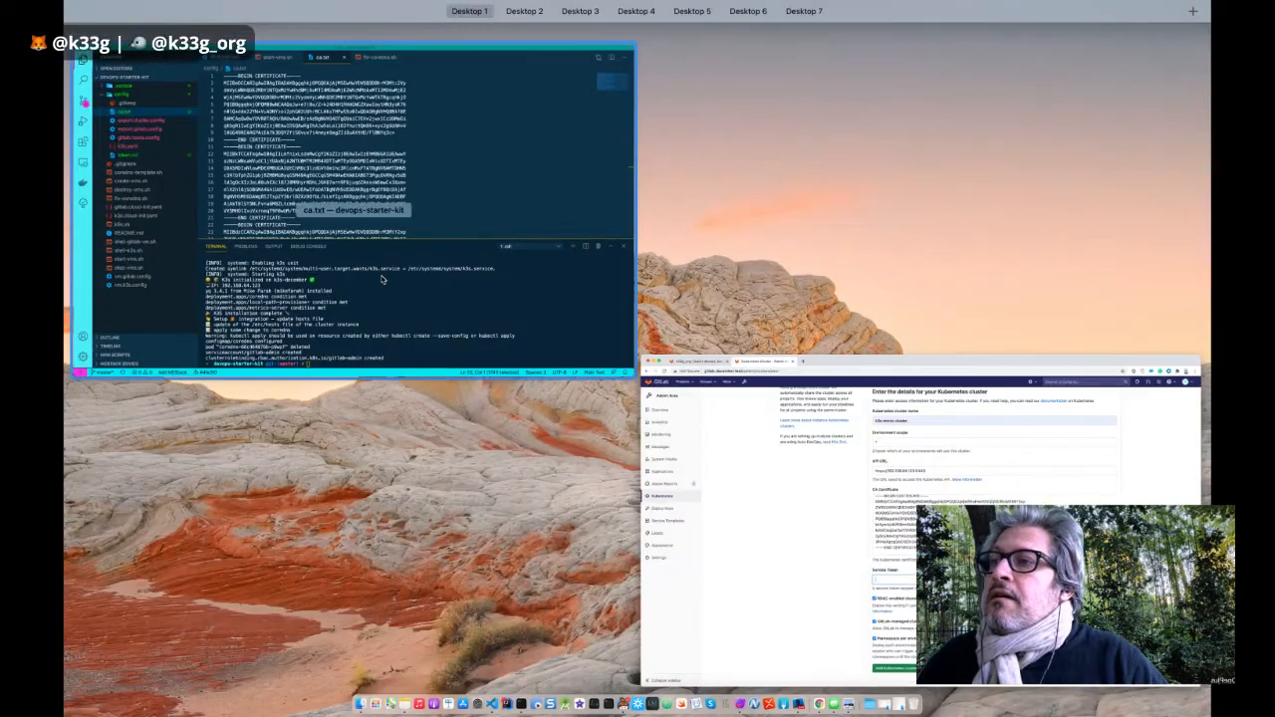
{"action": "left_click", "coordinate": [381, 279]}
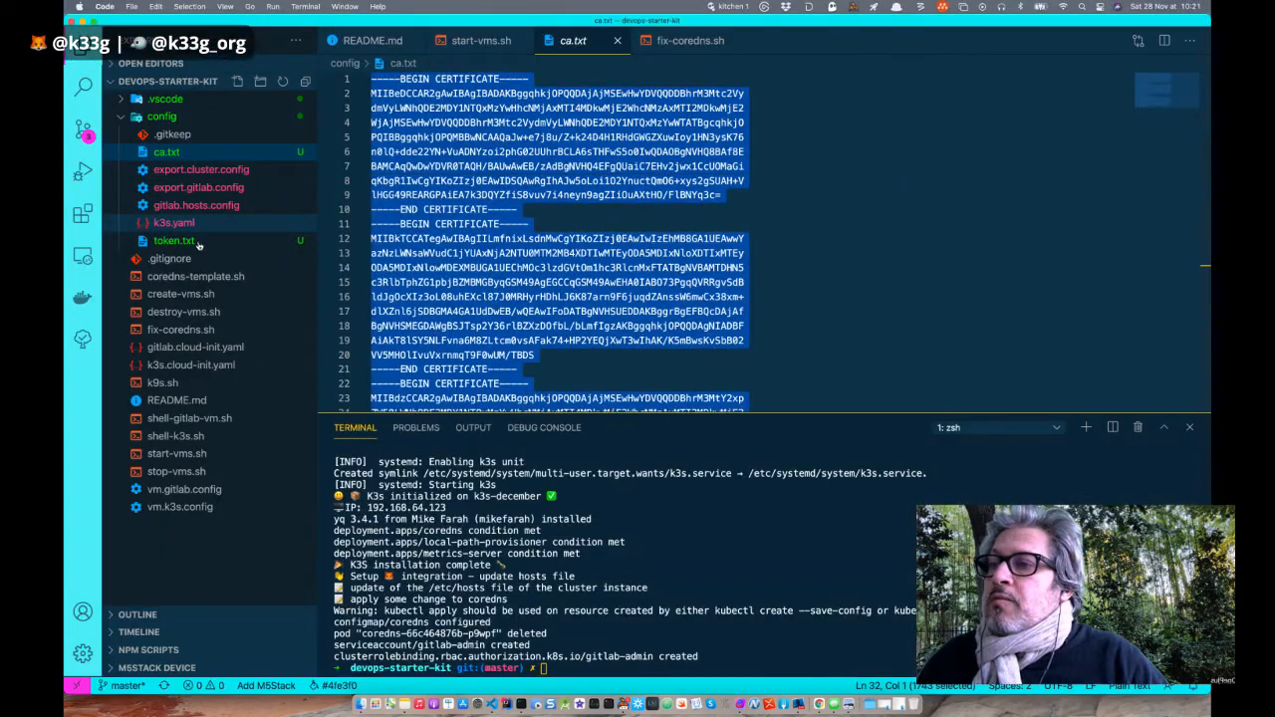
{"action": "left_click", "coordinate": [198, 244]}
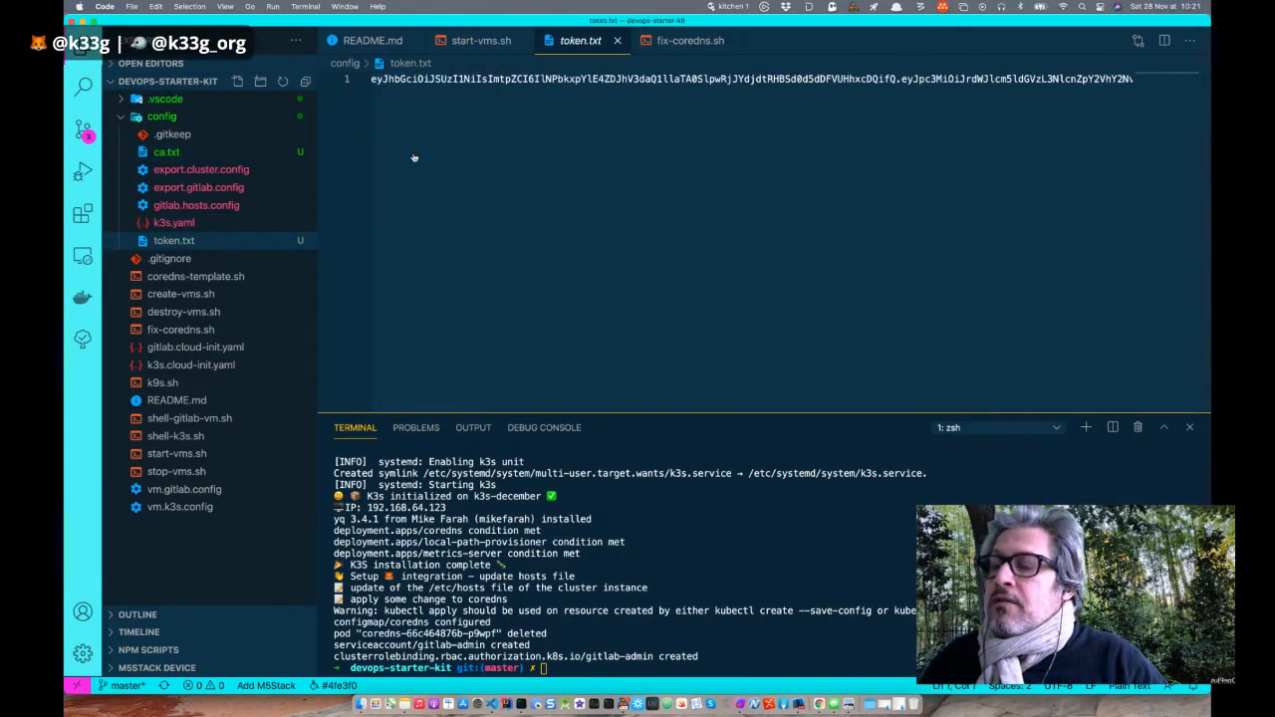
{"action": "key", "text": "super+a"}
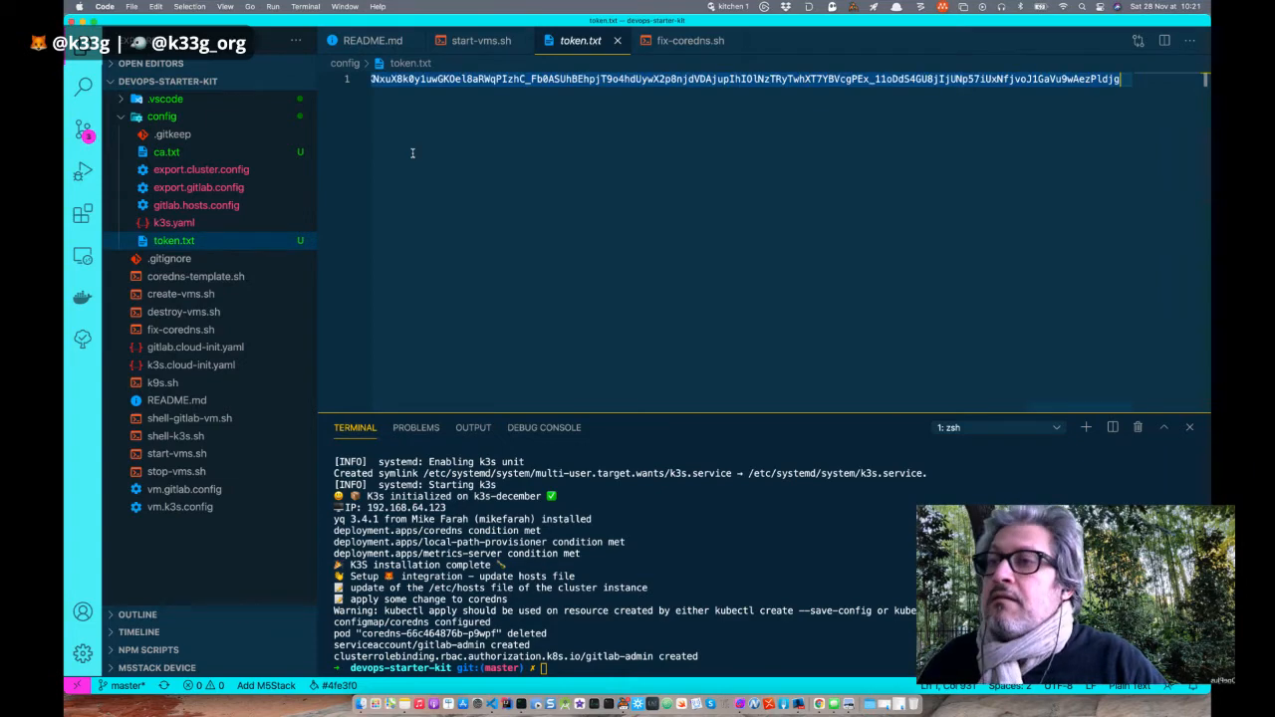
{"action": "key", "text": "super+a"}
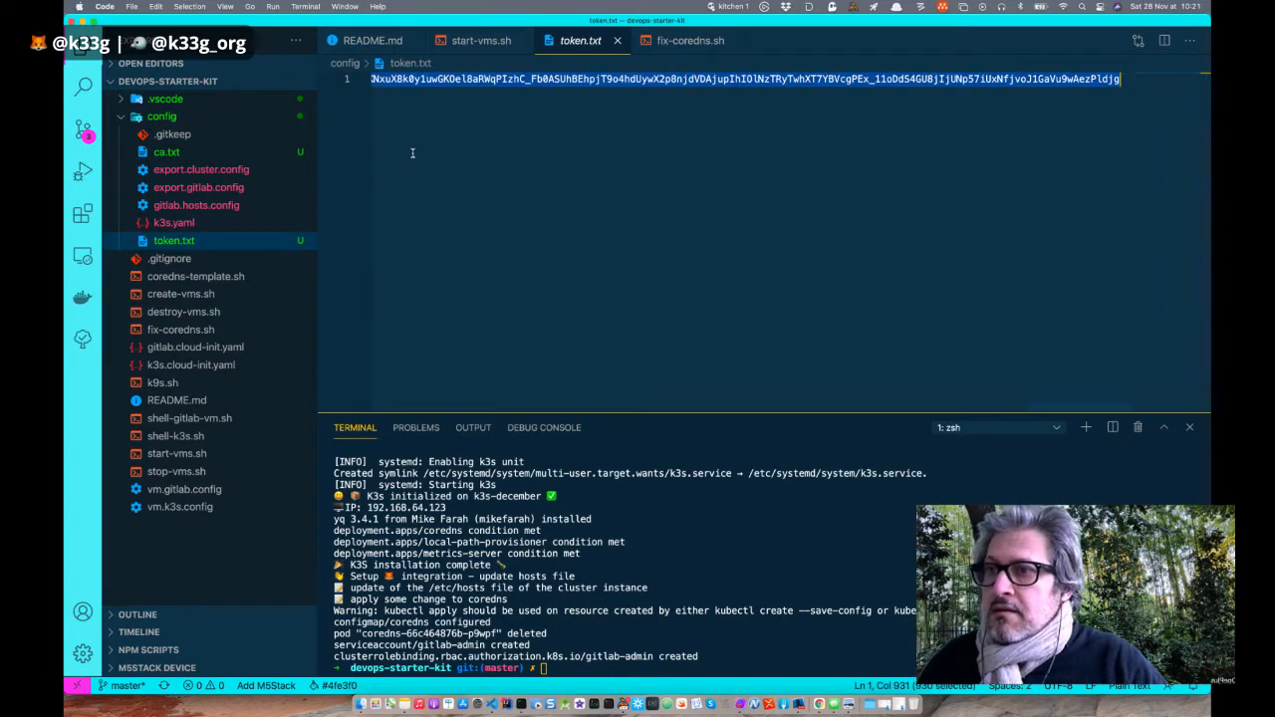
Step: Return to Chrome, paste the service token into the cluster form and add the Kubernetes cluster
{"action": "key", "text": "ctrl+Up"}
{"action": "left_click", "coordinate": [389, 239]}
{"action": "left_click", "coordinate": [558, 462]}
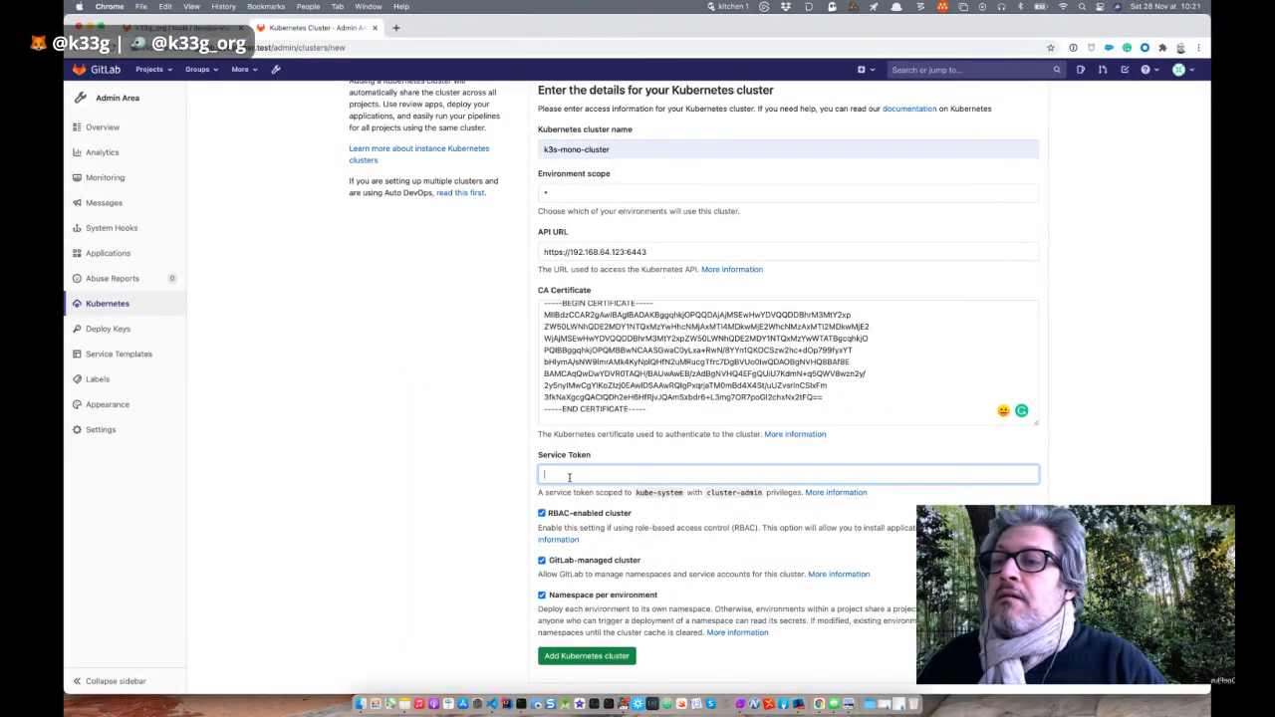
{"action": "key", "text": "super+v"}
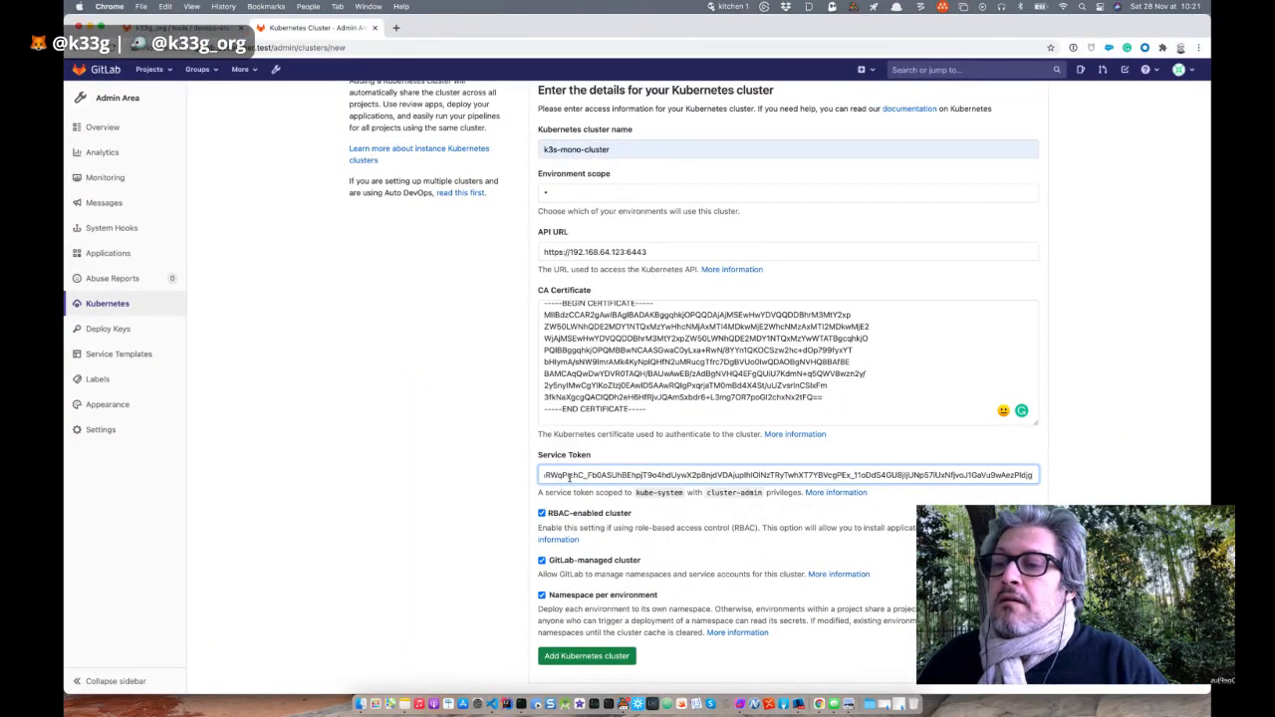
{"action": "left_click", "coordinate": [581, 657]}
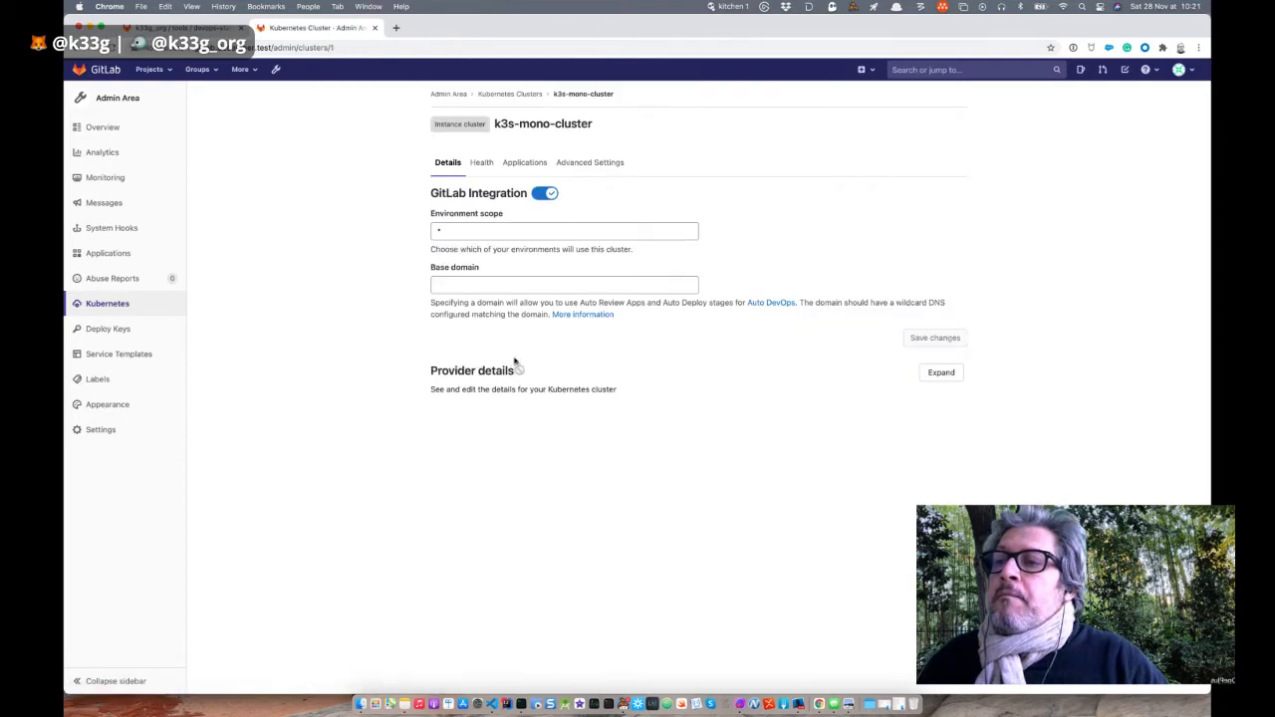
Step: Switch to Visual Studio Code and copy only the IP address 192.168.64.123 from the server URL in k3s.yaml
{"action": "left_click", "coordinate": [490, 286]}
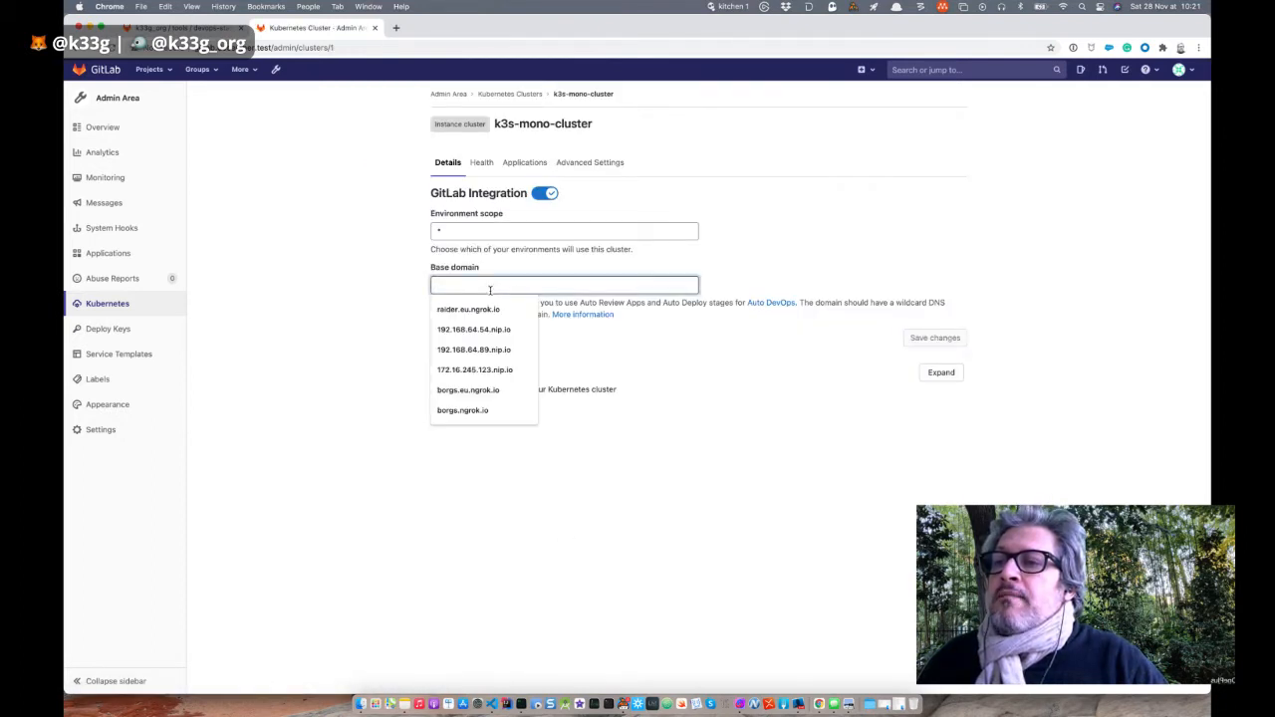
{"action": "left_click", "coordinate": [376, 284]}
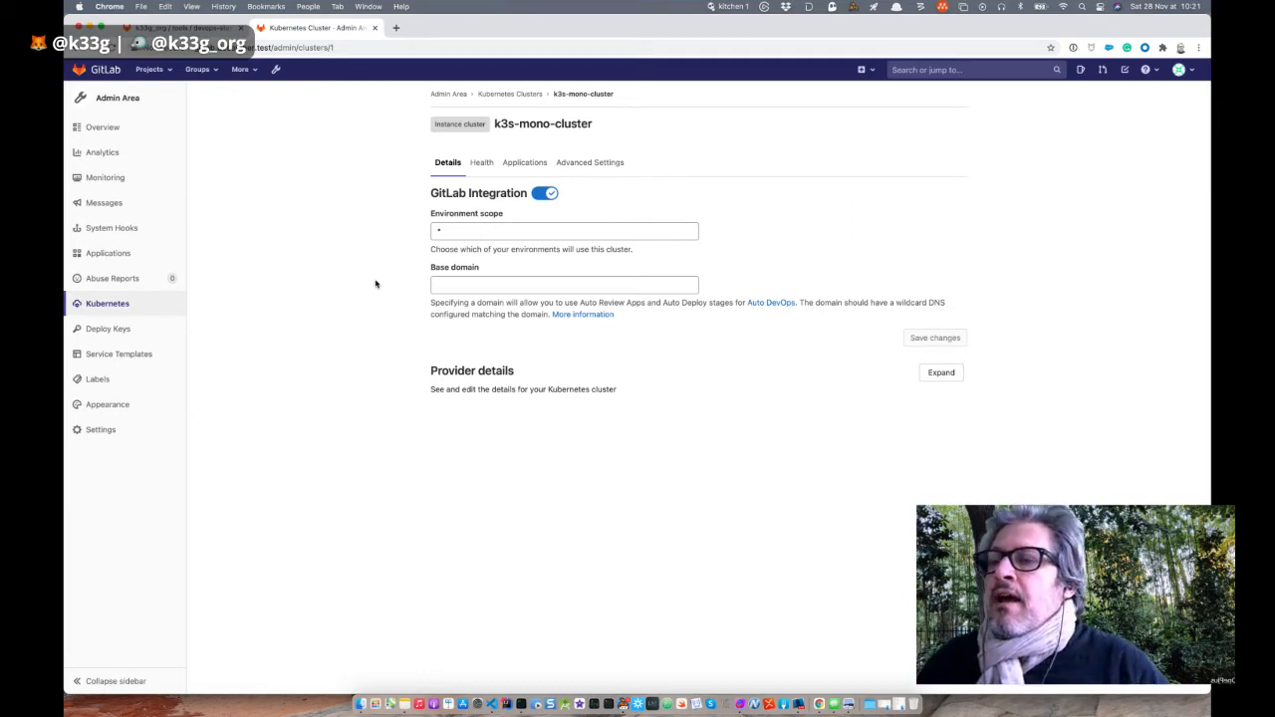
{"action": "key", "text": "ctrl+Up"}
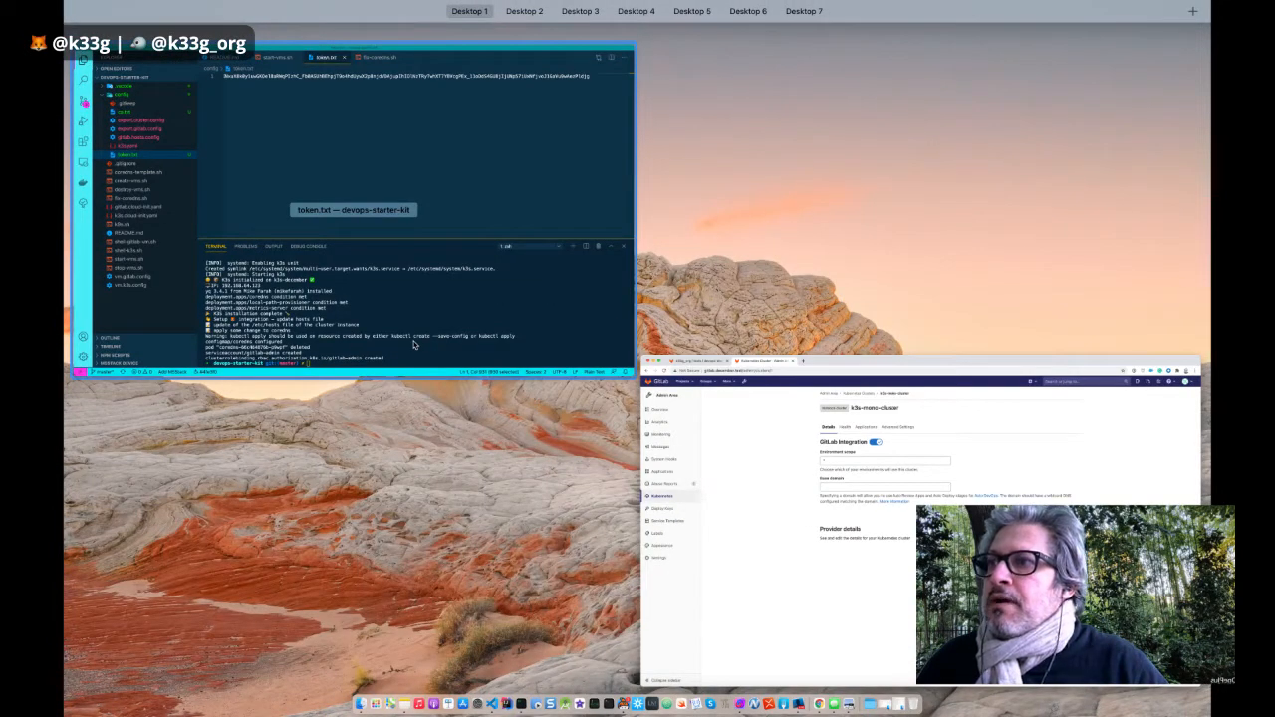
{"action": "left_click", "coordinate": [150, 146]}
{"action": "left_click", "coordinate": [186, 223]}
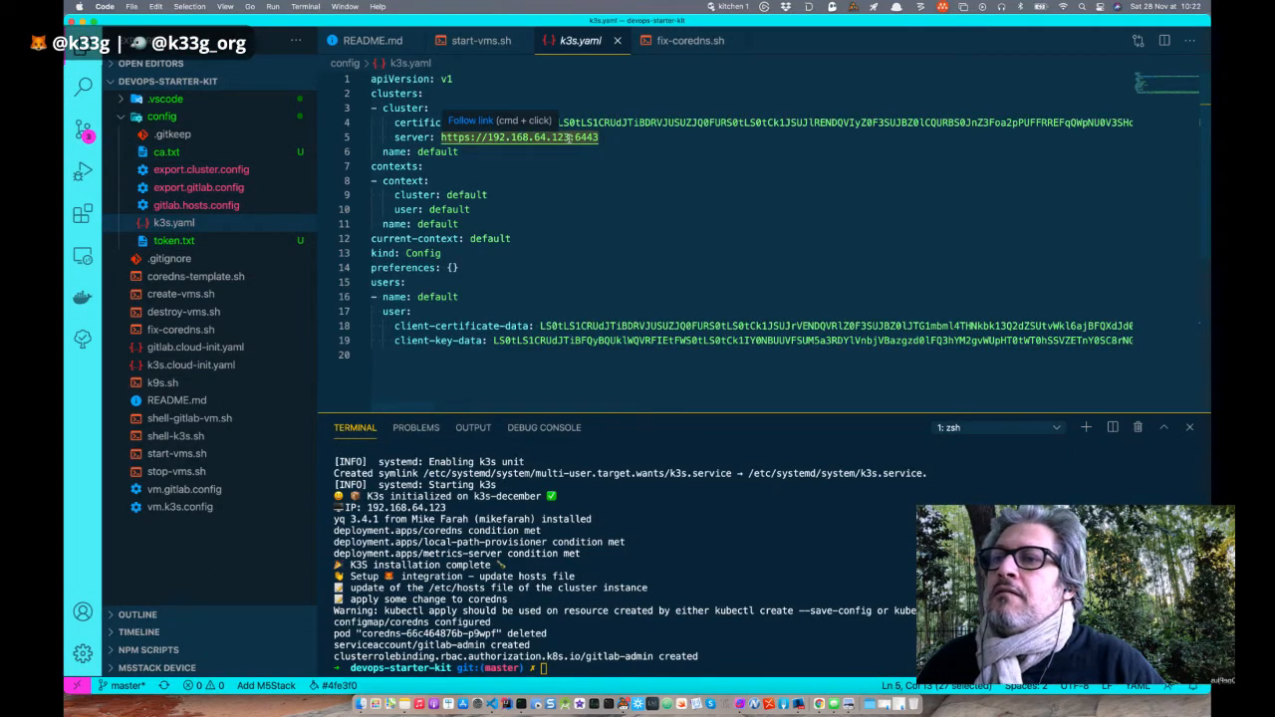
{"action": "left_click", "coordinate": [505, 137]}
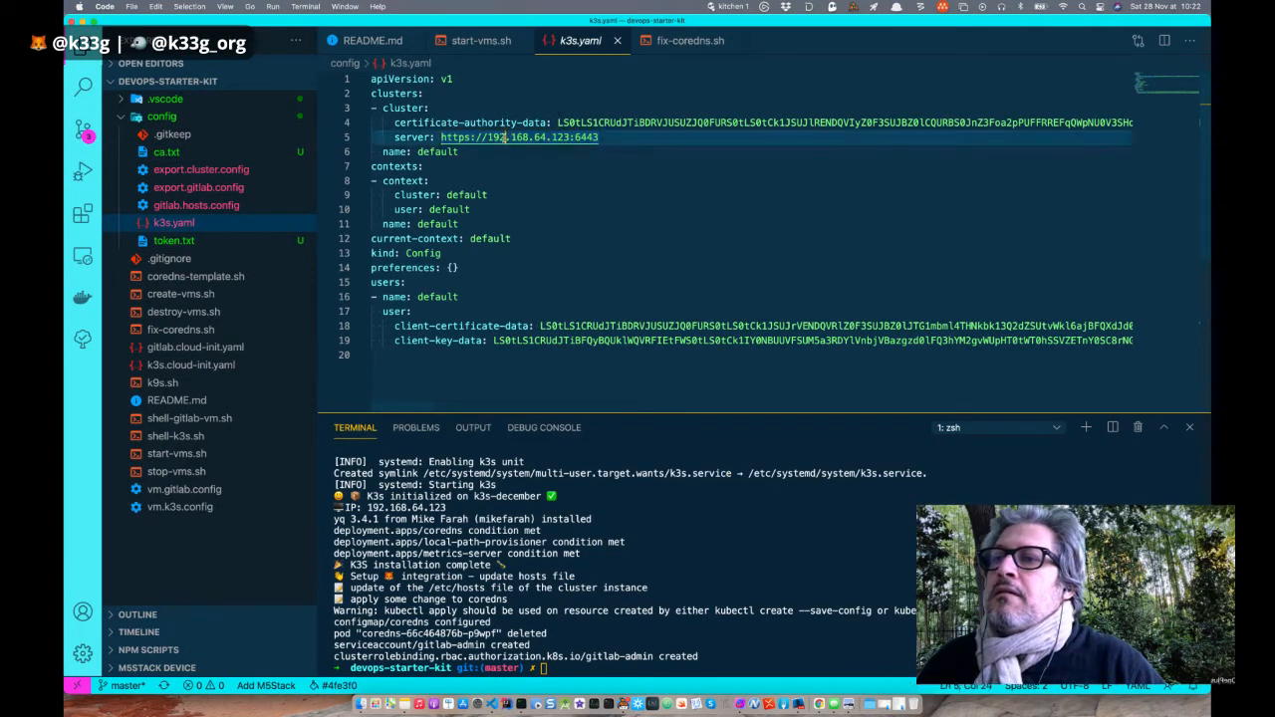
{"action": "left_click_drag", "start_coordinate": [487, 137], "coordinate": [569, 137]}
{"action": "key", "text": "super+c"}
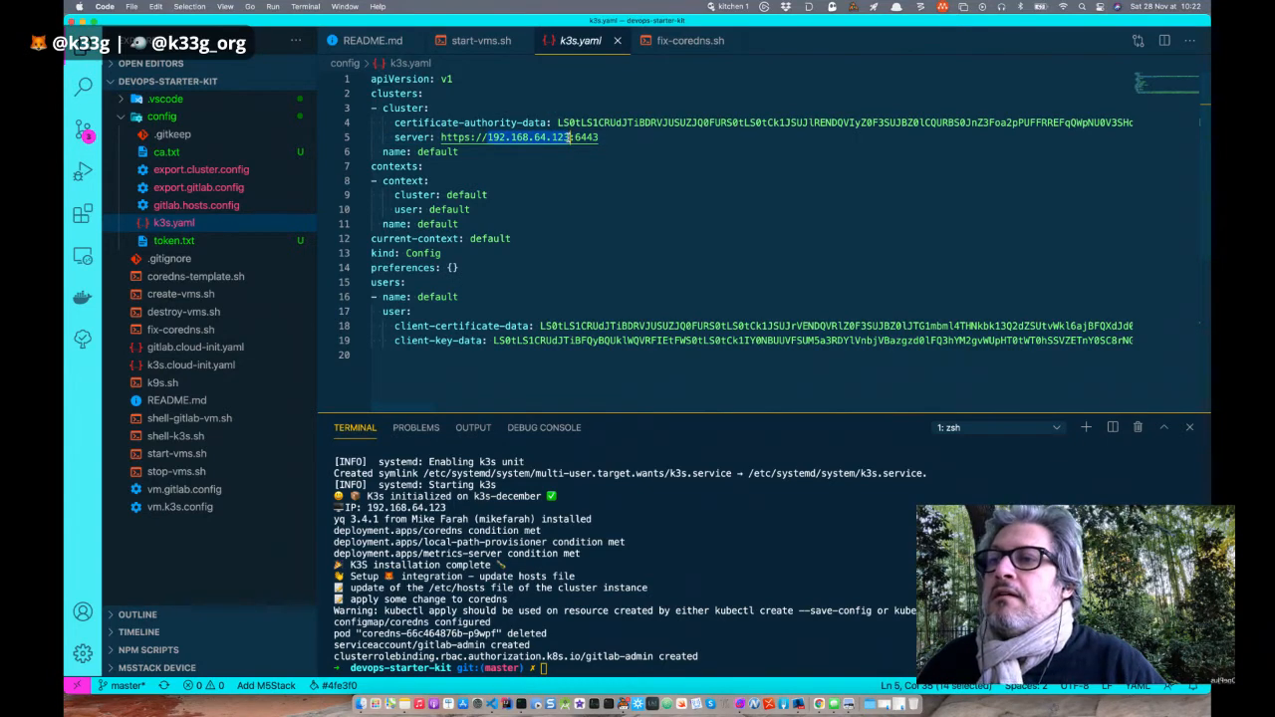
Step: Switch back to Chrome, set the k3s-mono-cluster base domain to 192.168.64.123.nip.io and save the changes
{"action": "key", "text": "ctrl+Up"}
{"action": "left_click", "coordinate": [390, 190]}
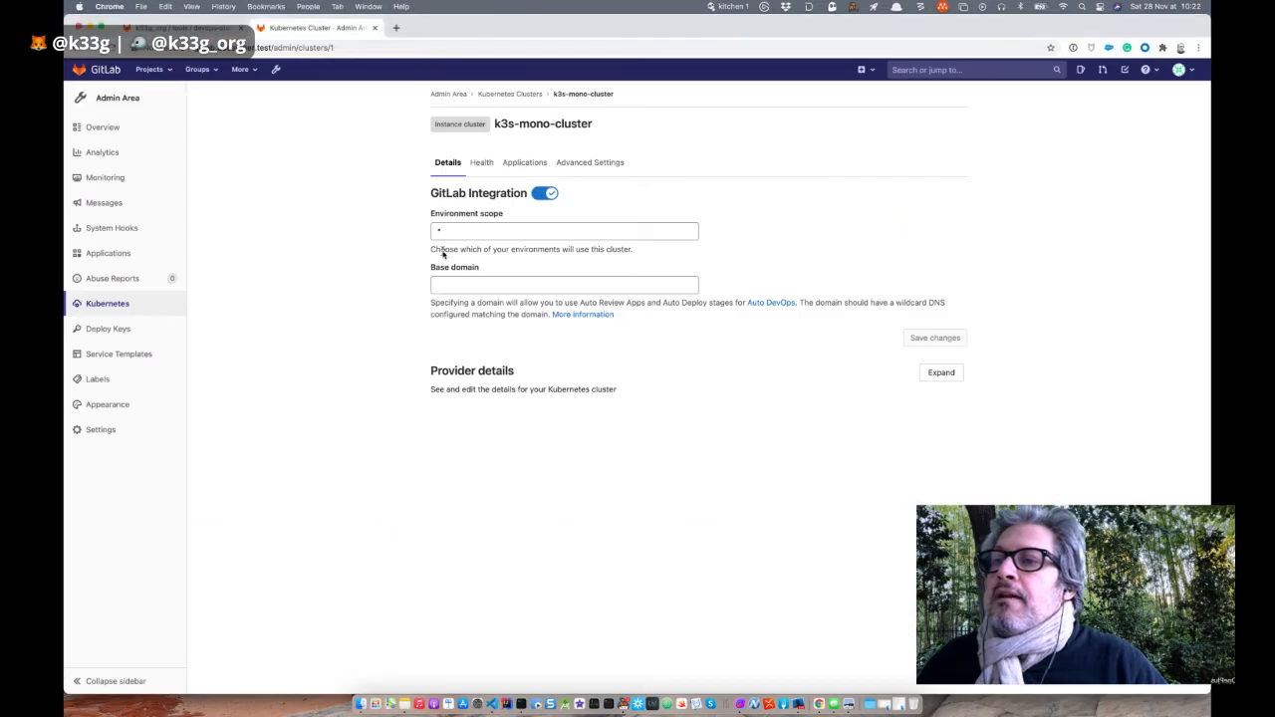
{"action": "left_click", "coordinate": [464, 283]}
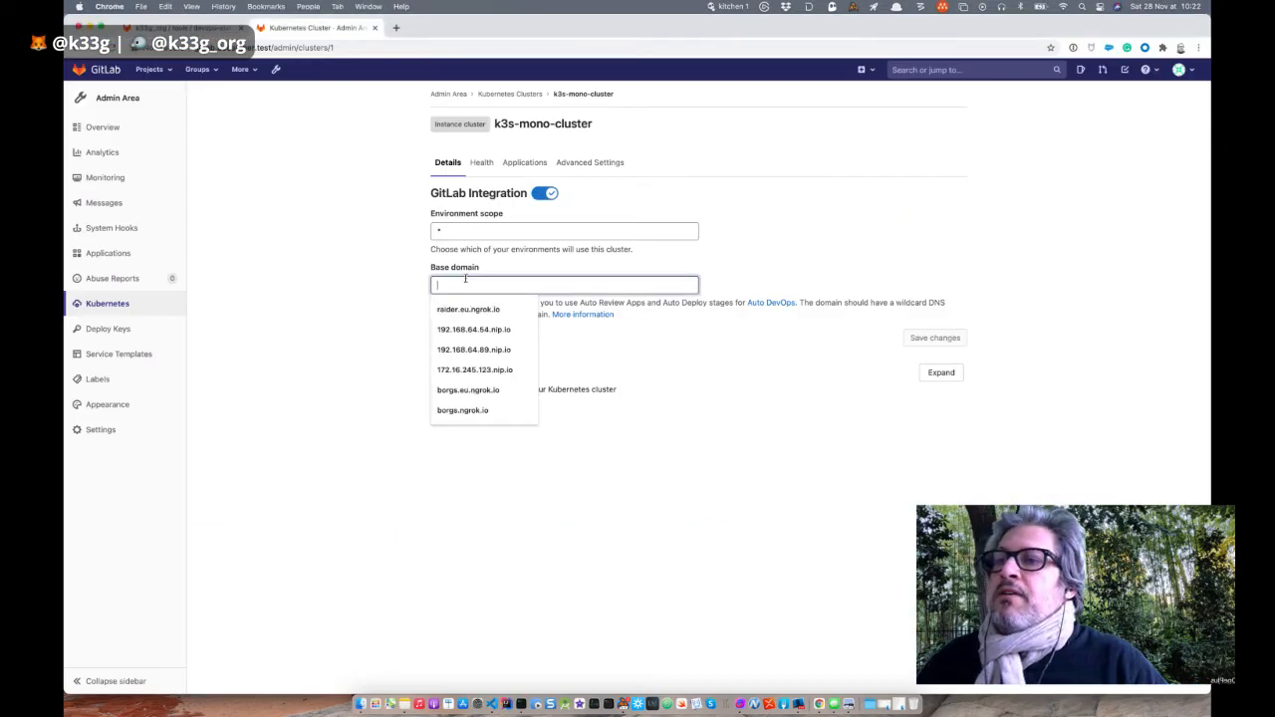
{"action": "key", "text": "super+v"}
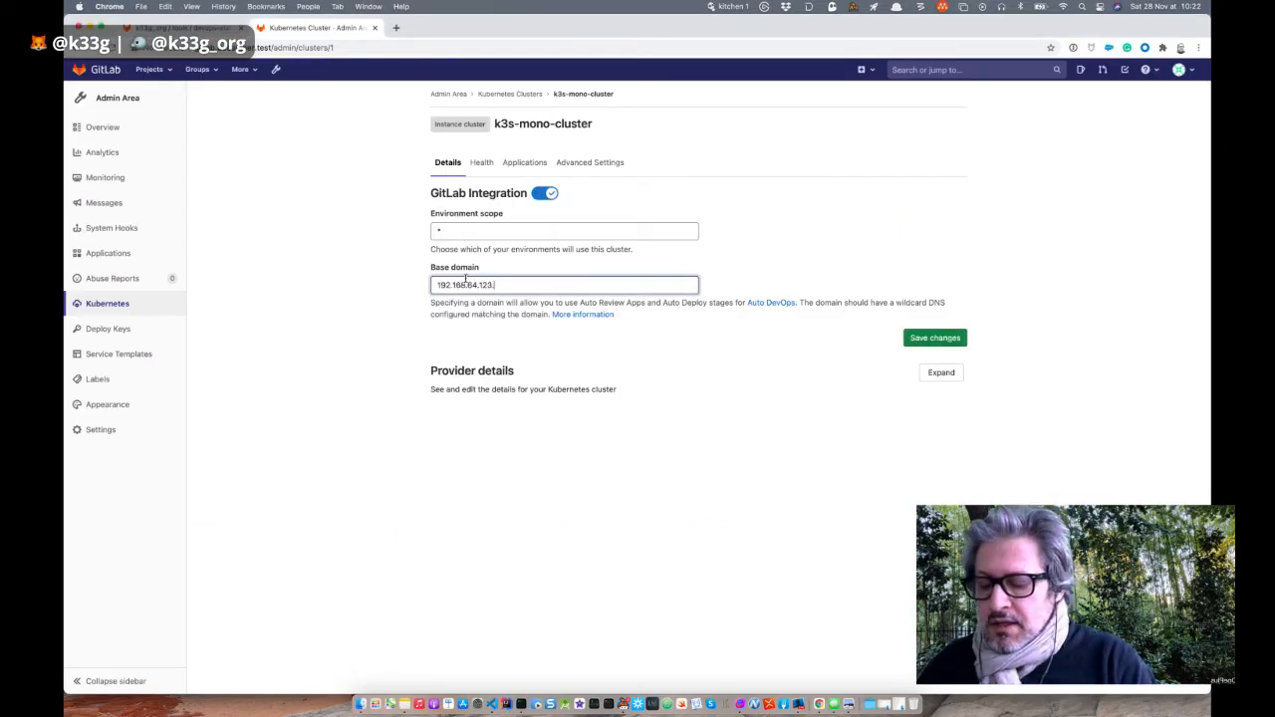
{"action": "type", "text": ".nip."}
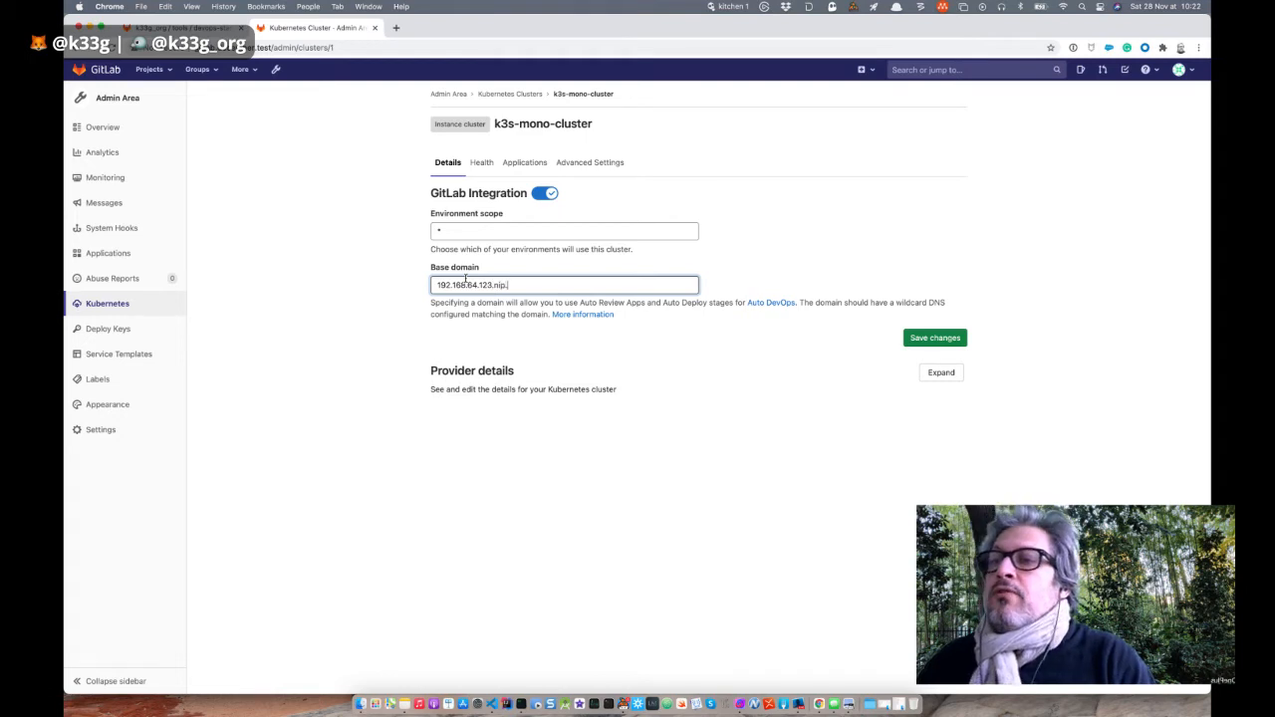
{"action": "type", "text": "io"}
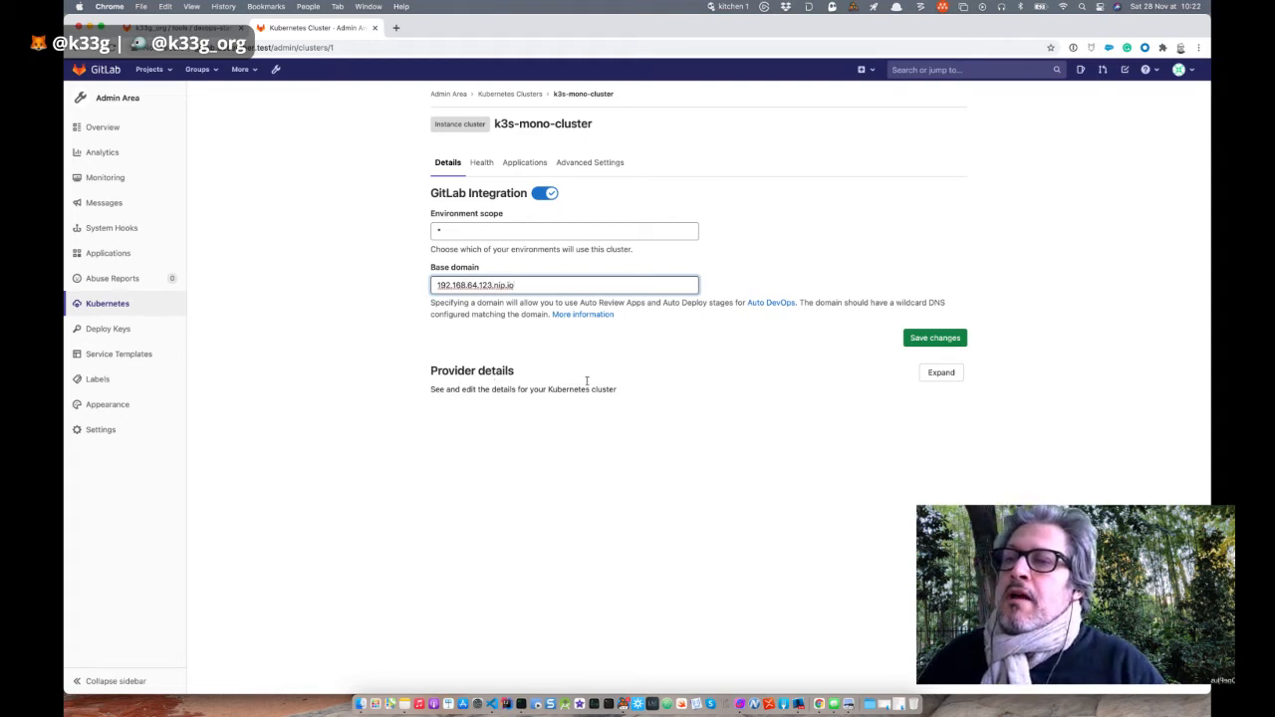
{"action": "left_click", "coordinate": [596, 355]}
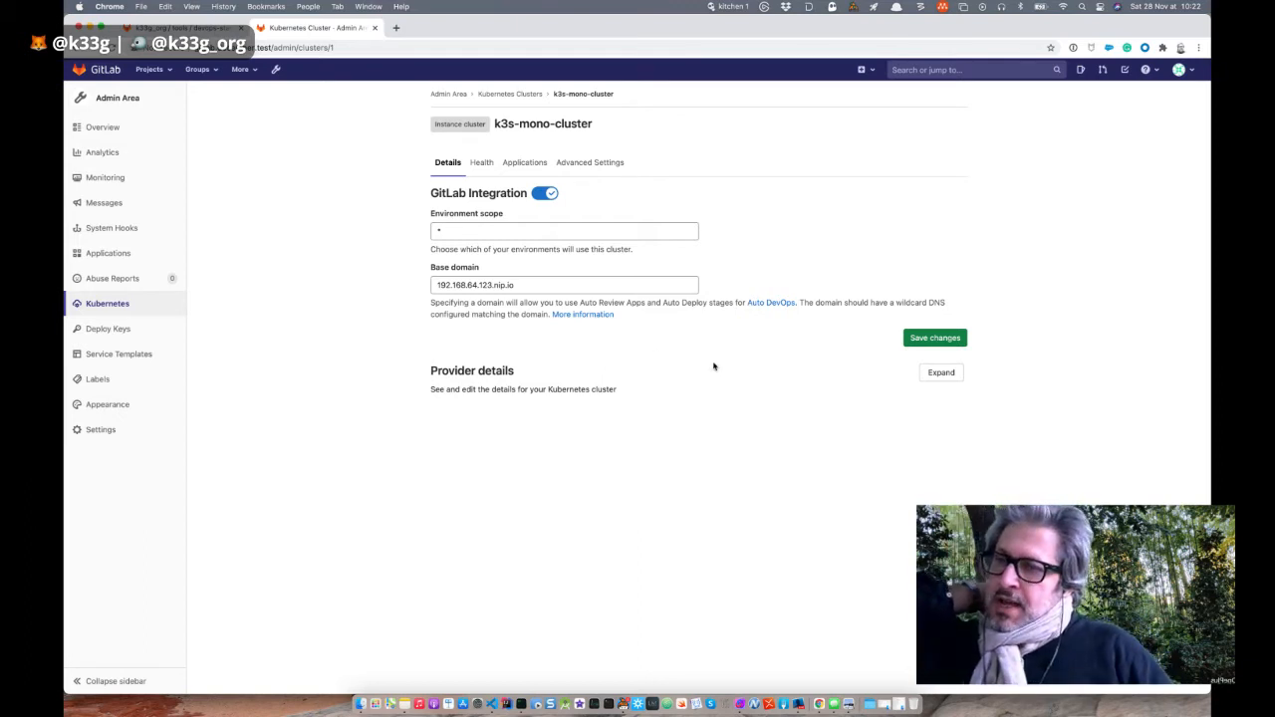
{"action": "left_click", "coordinate": [916, 339]}
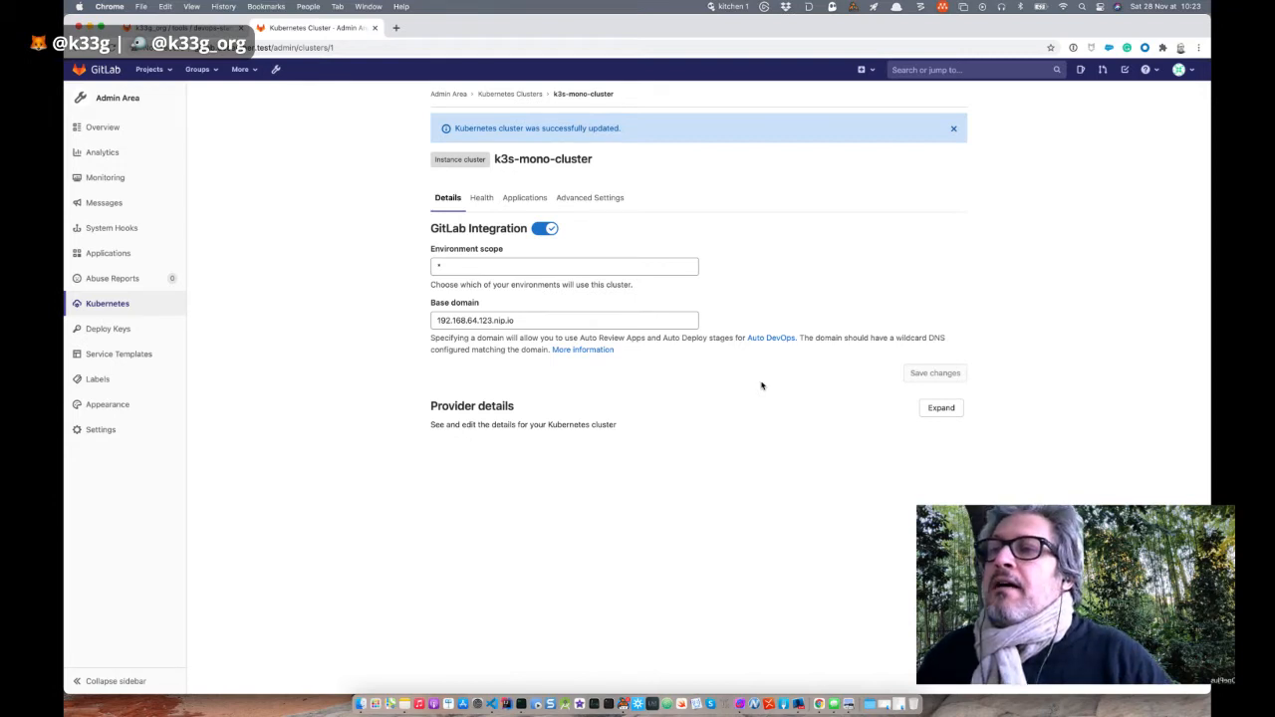
Step: Open the applications available for k3s-mono-cluster and review the installable ones, from Ingress to JupyterHub
{"action": "left_click", "coordinate": [532, 200]}
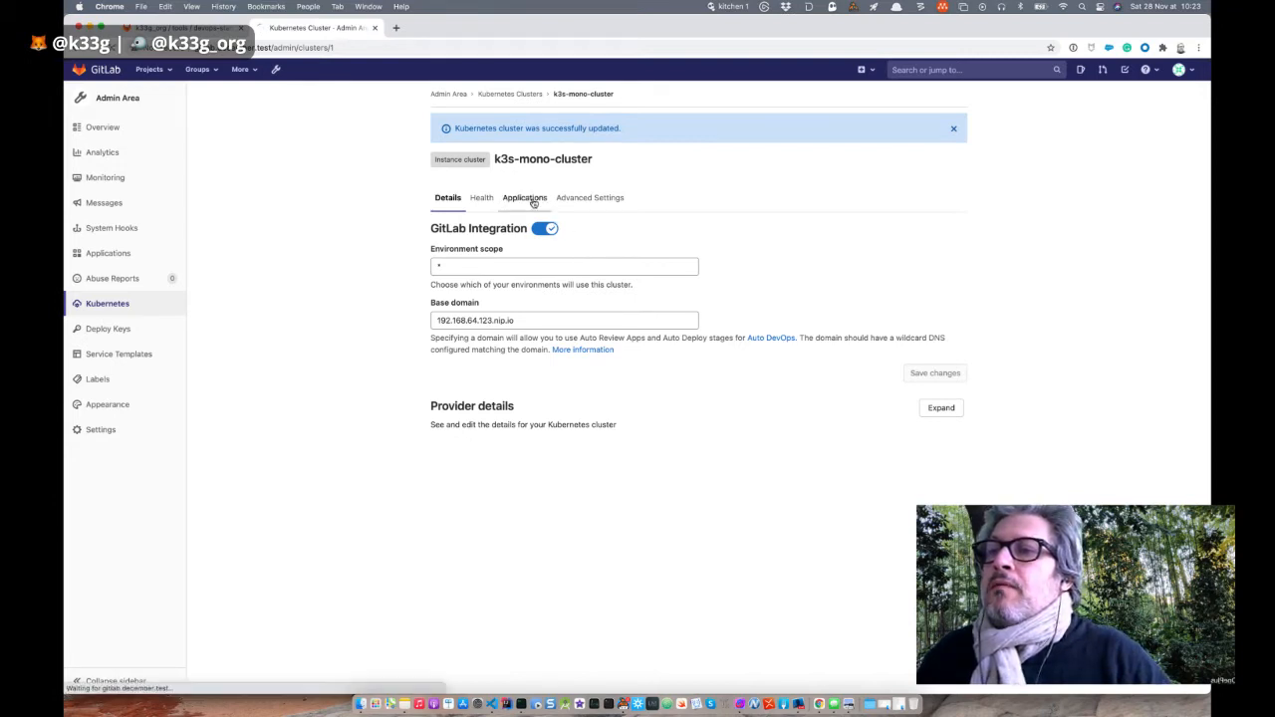
{"action": "scroll", "coordinate": [549, 371], "scroll_direction": "down", "scroll_amount": 2}
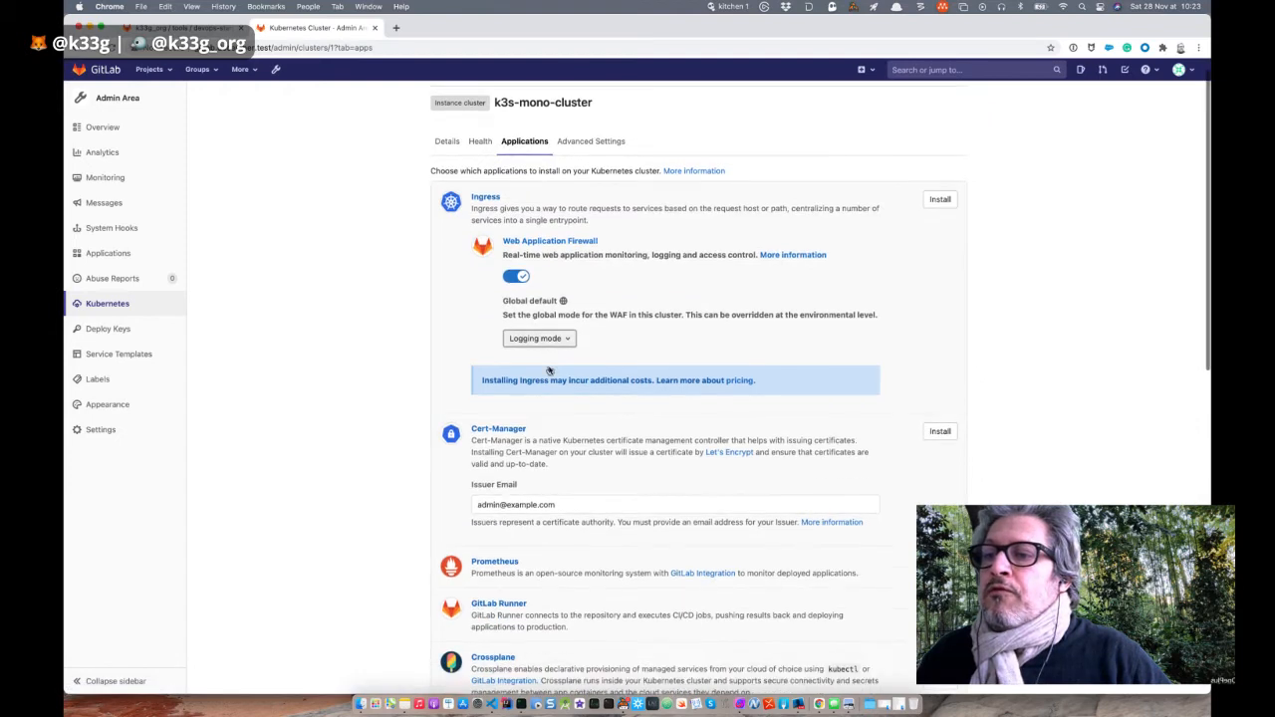
{"action": "scroll", "coordinate": [549, 371], "scroll_direction": "down", "scroll_amount": 3}
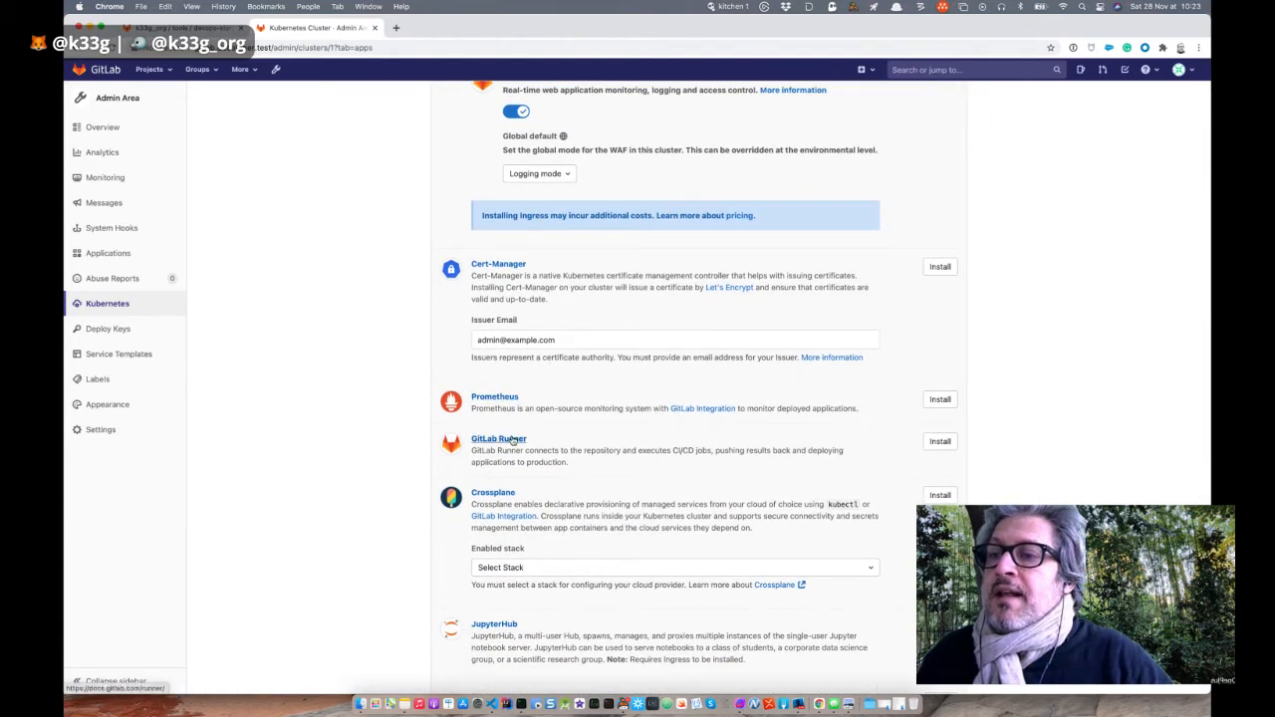
{"action": "scroll", "coordinate": [359, 433], "scroll_direction": "down", "scroll_amount": 2}
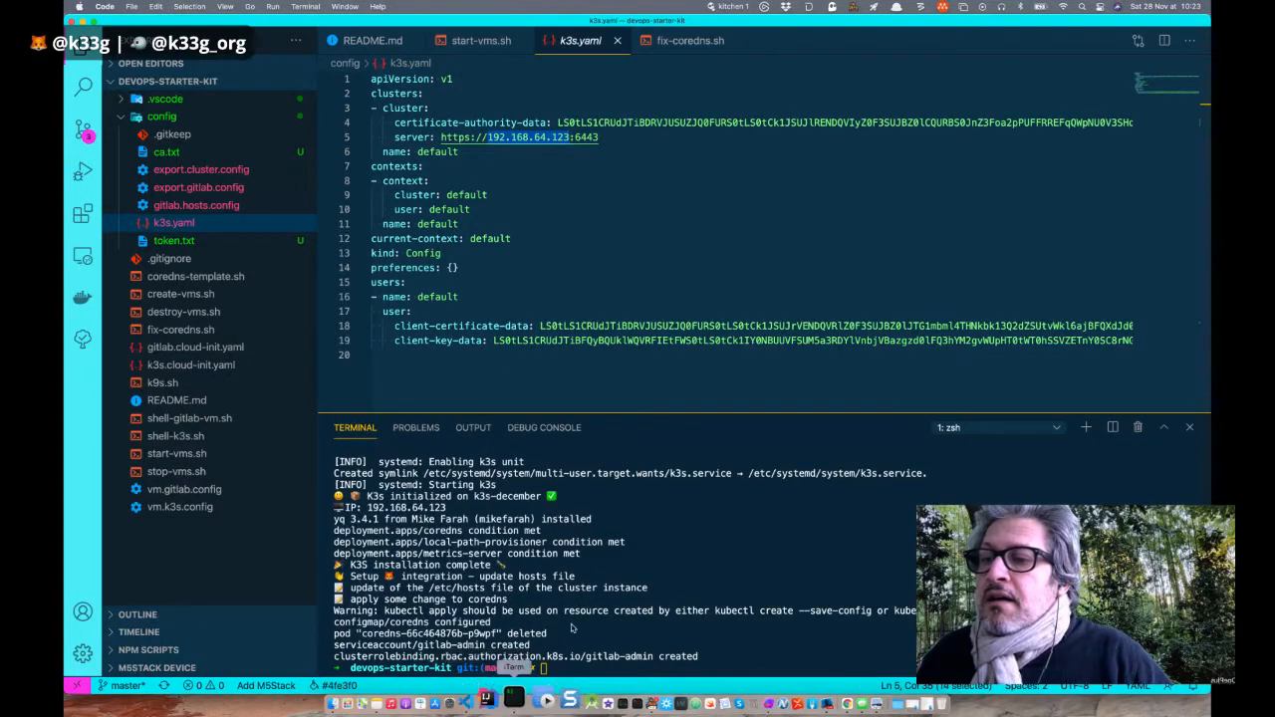
Step: Switch to Visual Studio Code, run ./k9s.sh in the terminal and enlarge the terminal area to show the pod list
{"action": "left_click", "coordinate": [712, 575]}
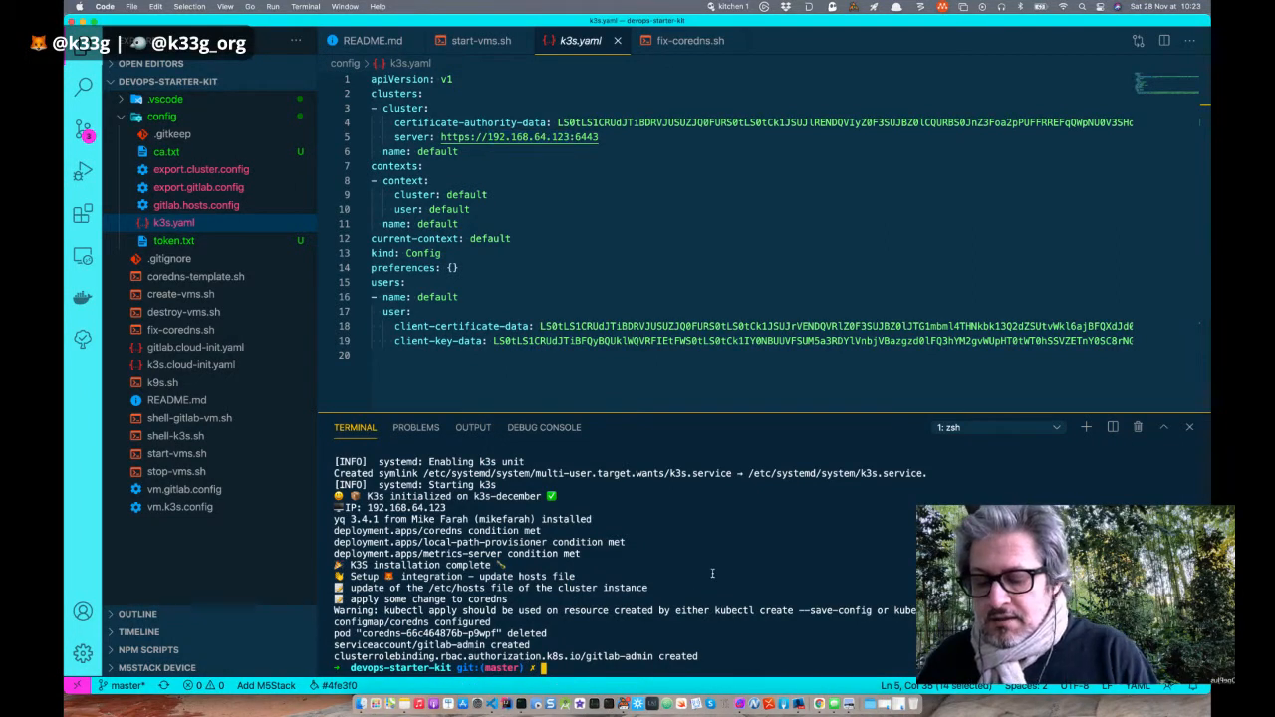
{"action": "type", "text": "./k"}
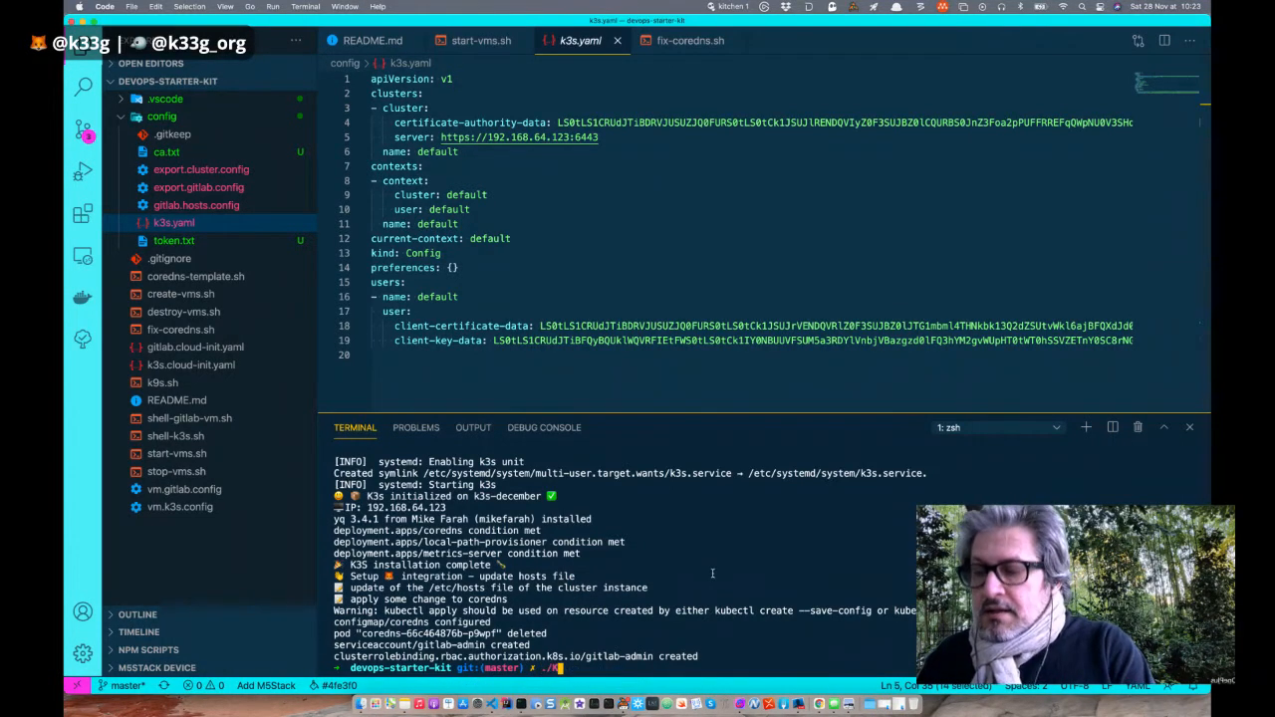
{"action": "type", "text": "9"}
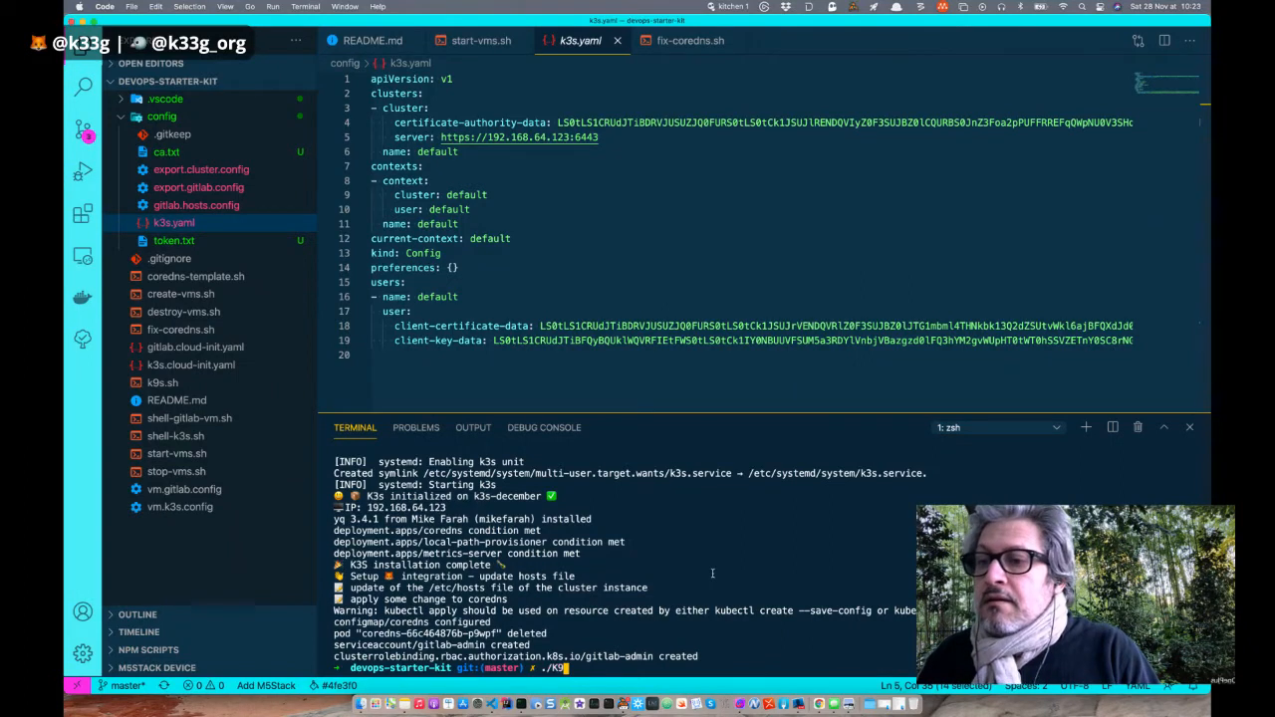
{"action": "key", "text": "BackSpace"}
{"action": "key", "text": "BackSpace"}
{"action": "type", "text": "k9s.sh"}
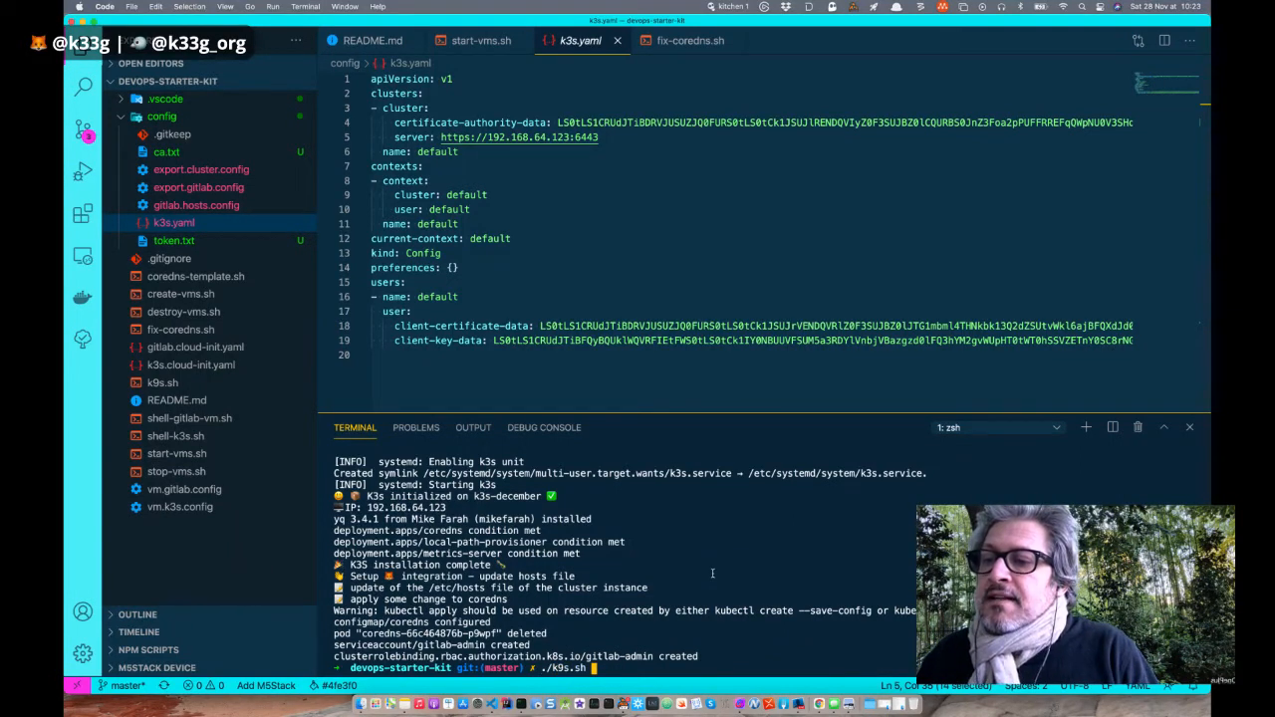
{"action": "key", "text": "Return"}
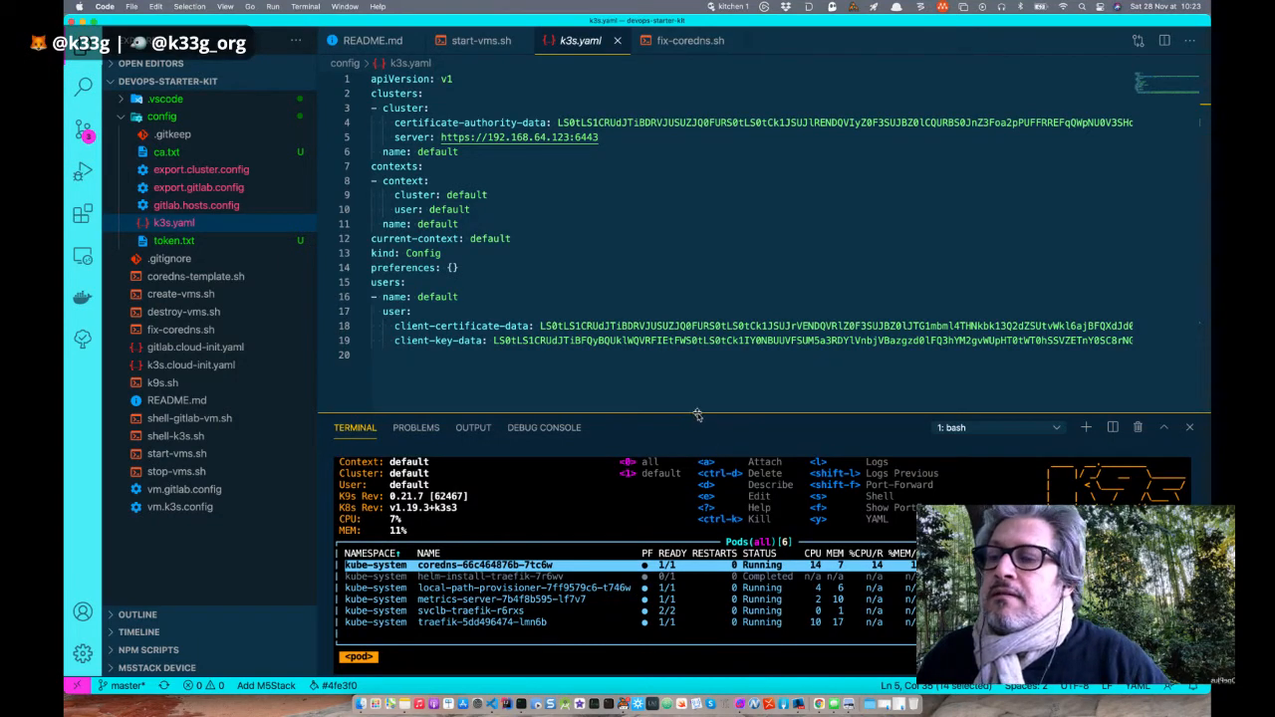
{"action": "left_click_drag", "start_coordinate": [697, 414], "coordinate": [695, 314]}
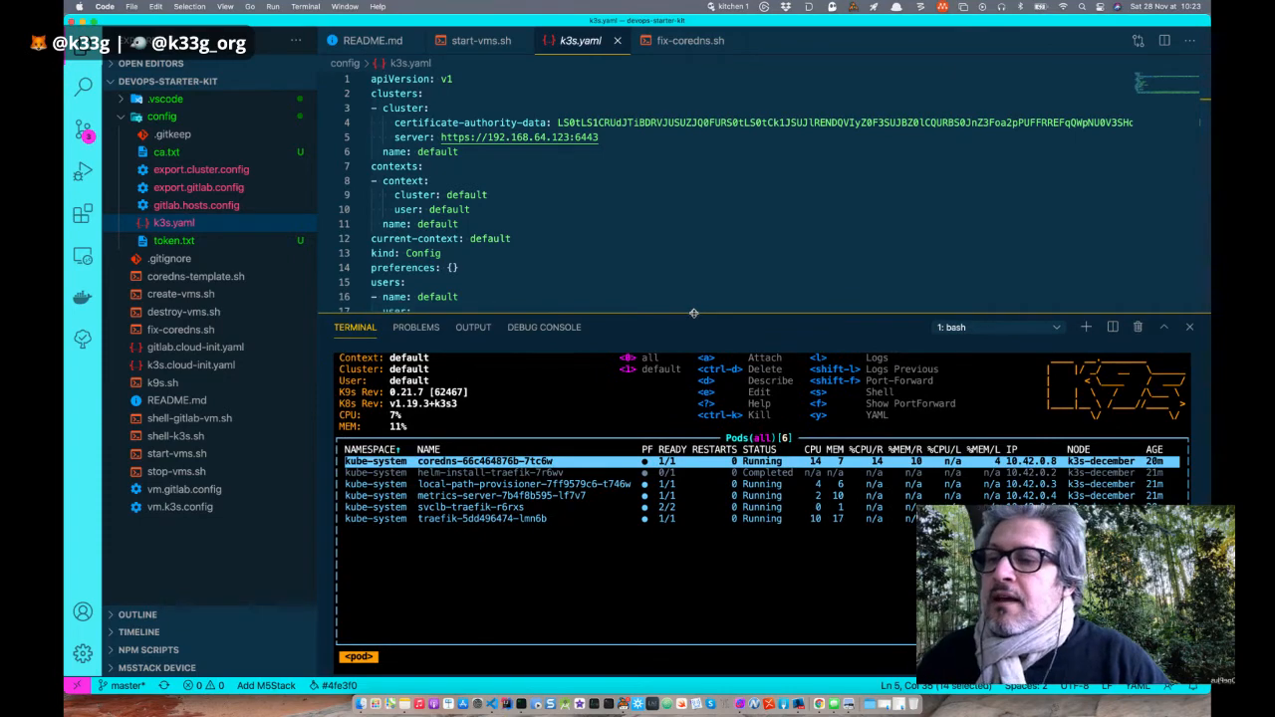
Step: Return to Chrome and install Prometheus and GitLab Runner on k3s-mono-cluster
{"action": "key", "text": "ctrl+Up"}
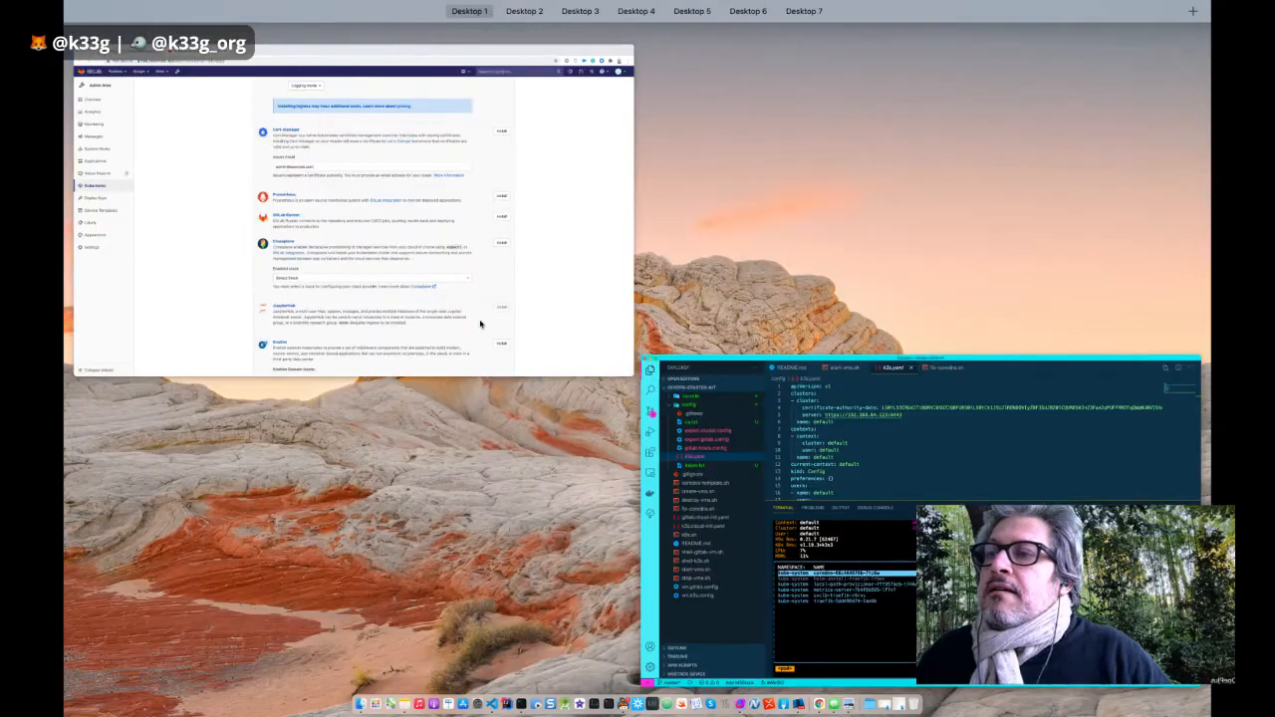
{"action": "left_click", "coordinate": [465, 303]}
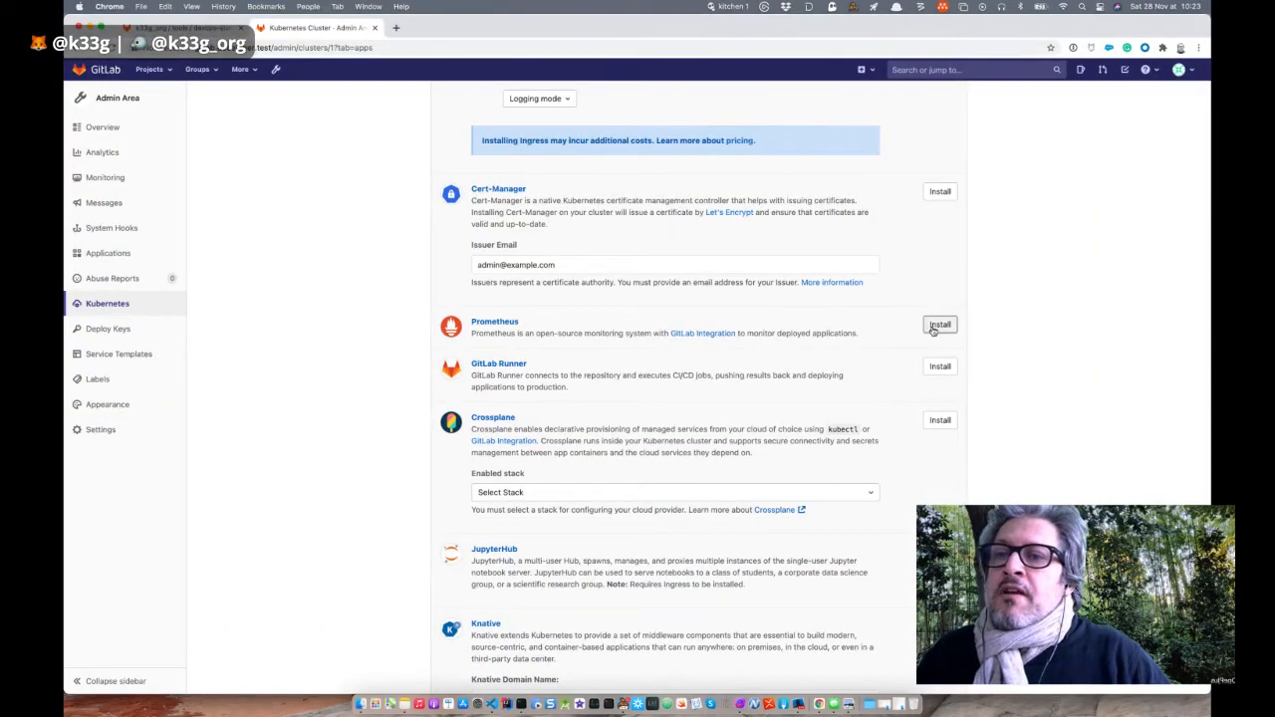
{"action": "left_click", "coordinate": [936, 328]}
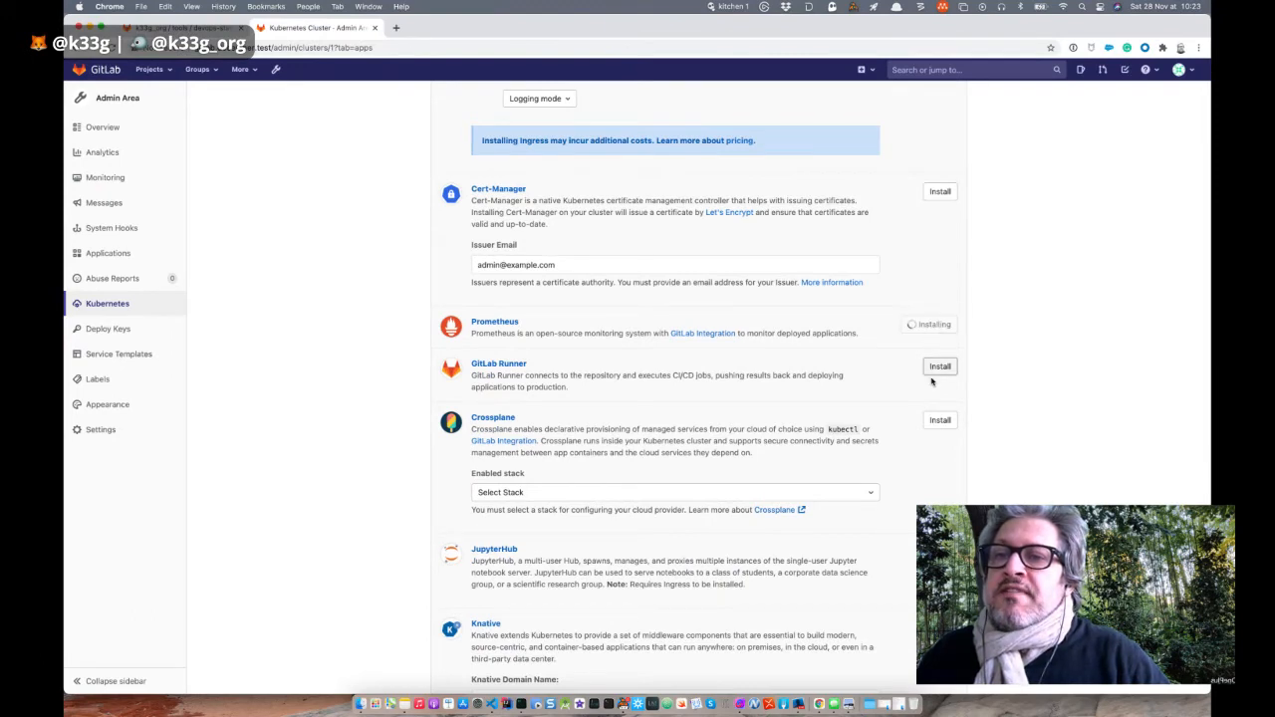
{"action": "left_click", "coordinate": [939, 367]}
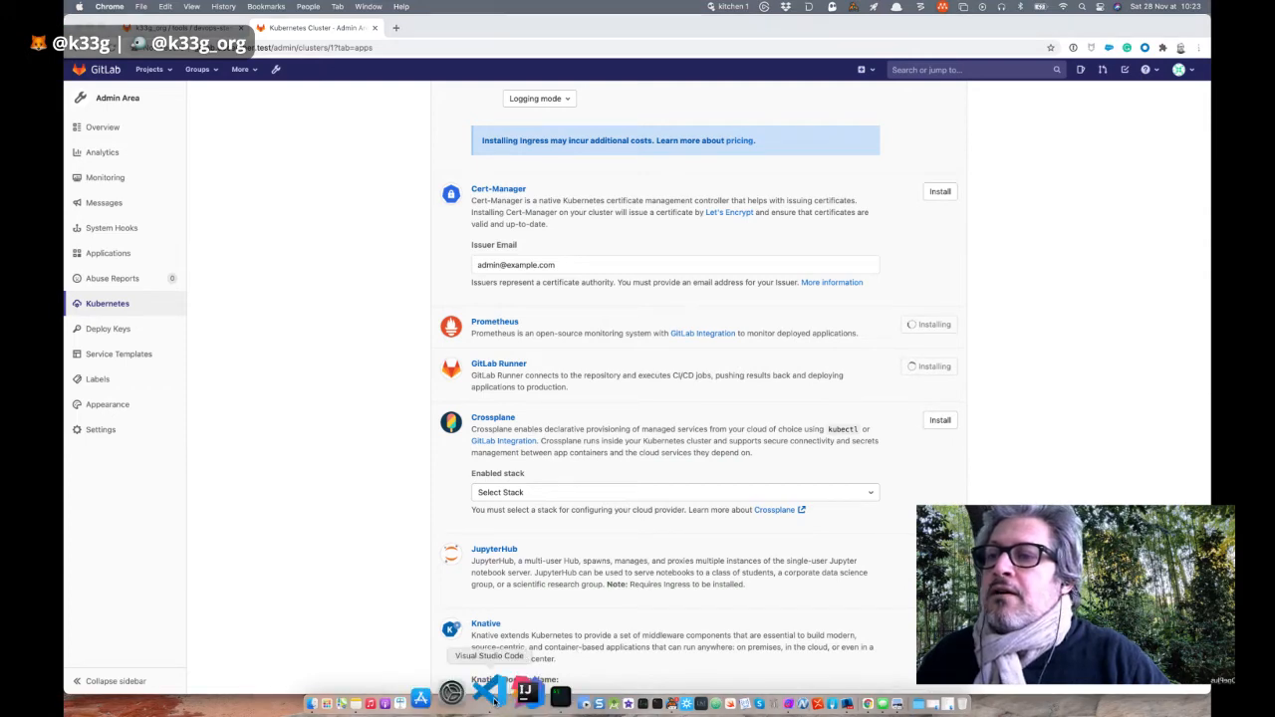
Step: Watch the installation pods in K9s in Visual Studio Code, and check the Prometheus and GitLab Runner status back in Chrome
{"action": "left_click", "coordinate": [494, 700]}
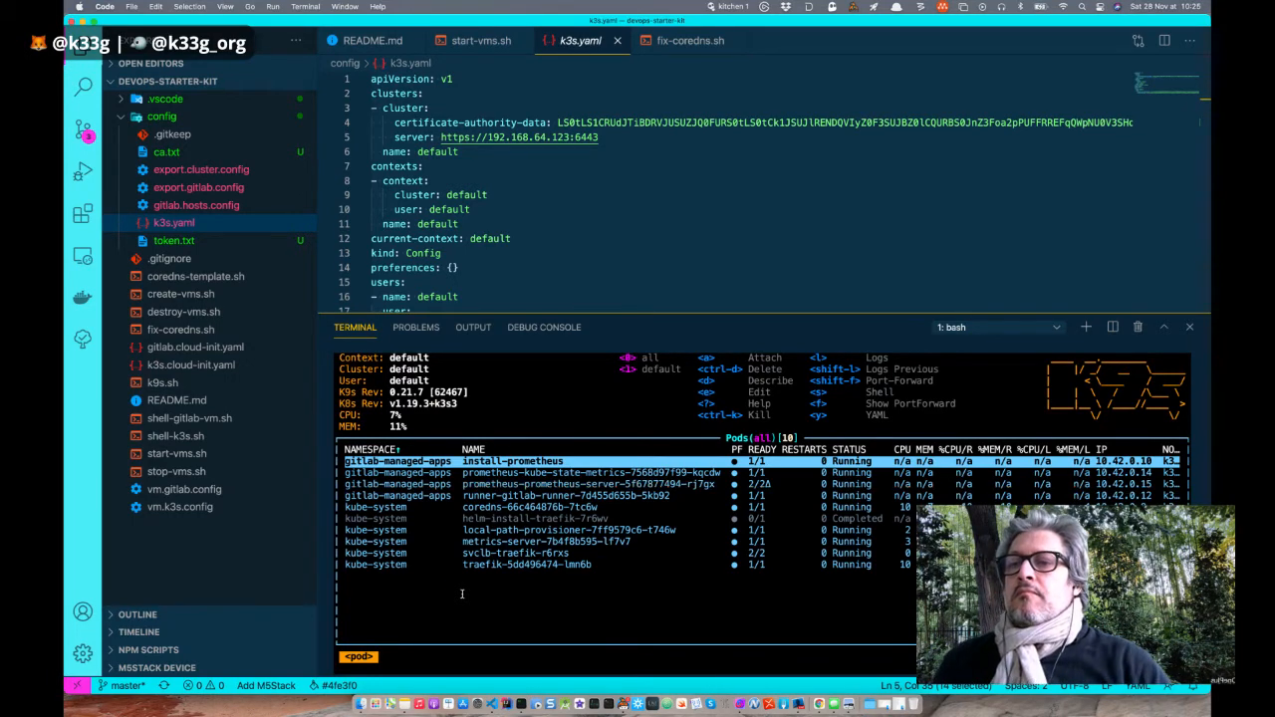
{"action": "key", "text": "ctrl+Up"}
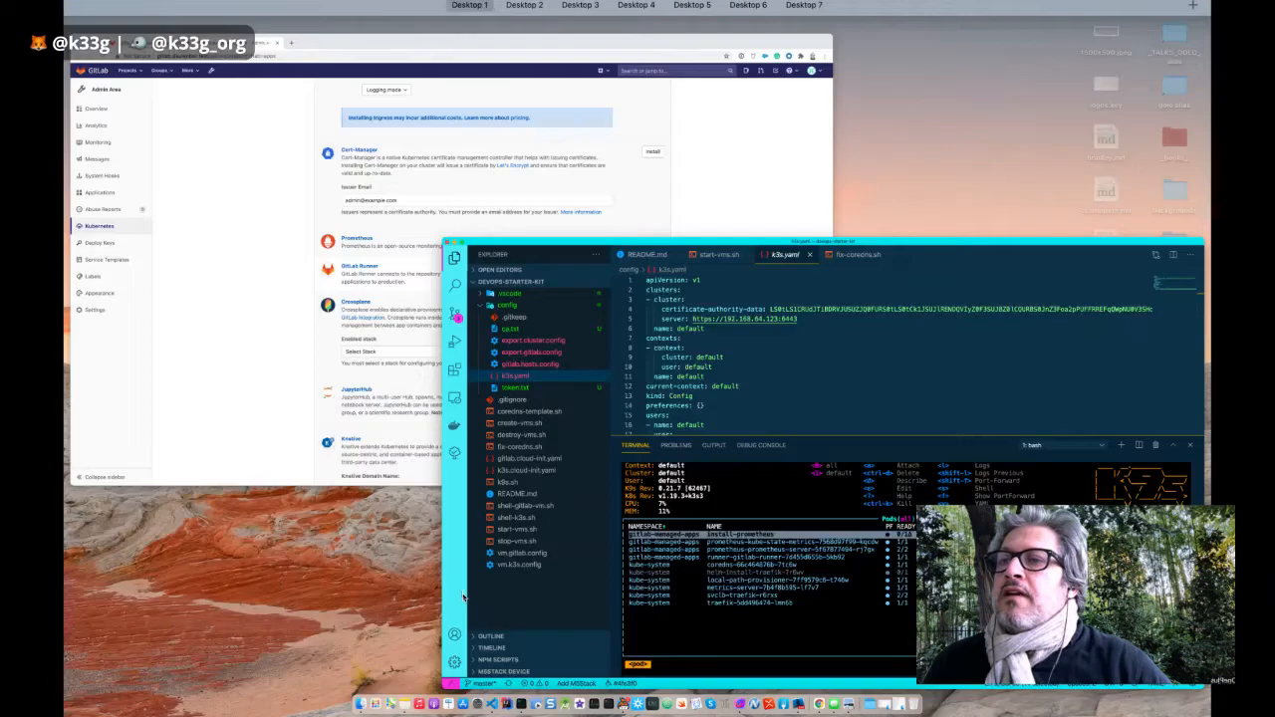
{"action": "left_click", "coordinate": [456, 270]}
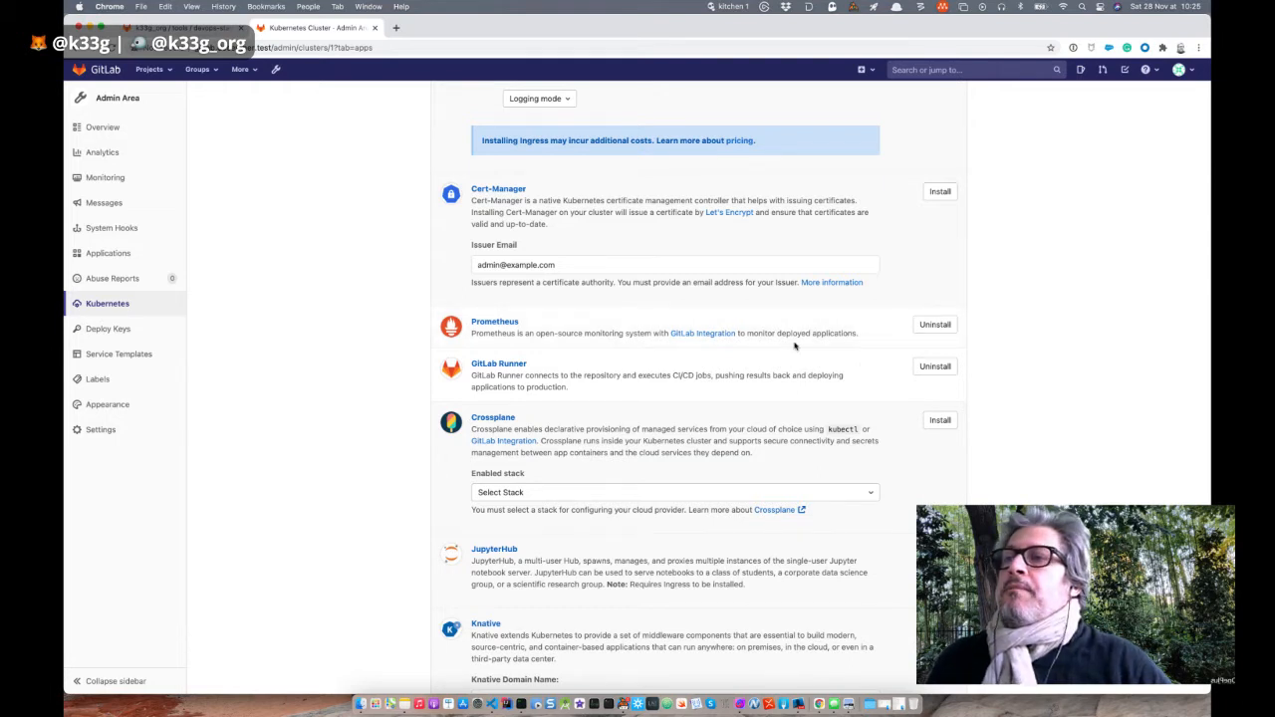
{"action": "scroll", "coordinate": [794, 345], "scroll_direction": "up", "scroll_amount": 3}
{"action": "scroll", "coordinate": [794, 346], "scroll_direction": "up", "scroll_amount": 3}
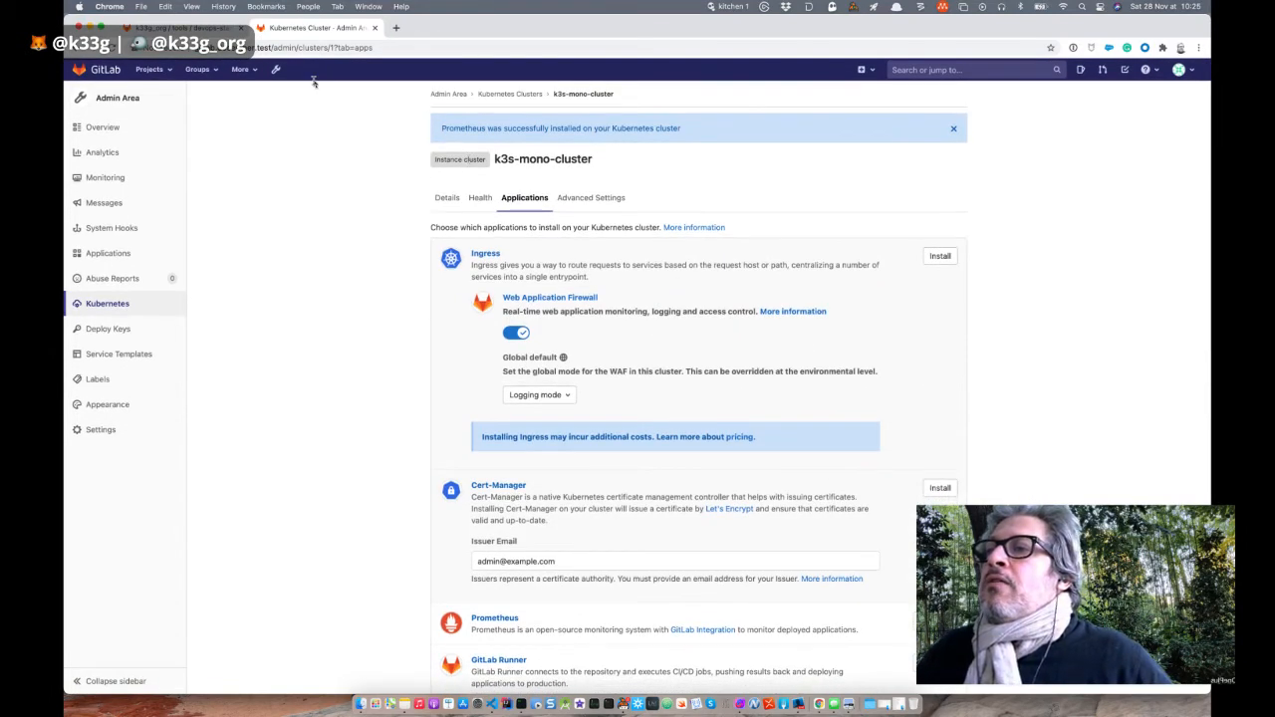
Step: Create a new group named SandBox with public visibility
{"action": "left_click", "coordinate": [209, 72]}
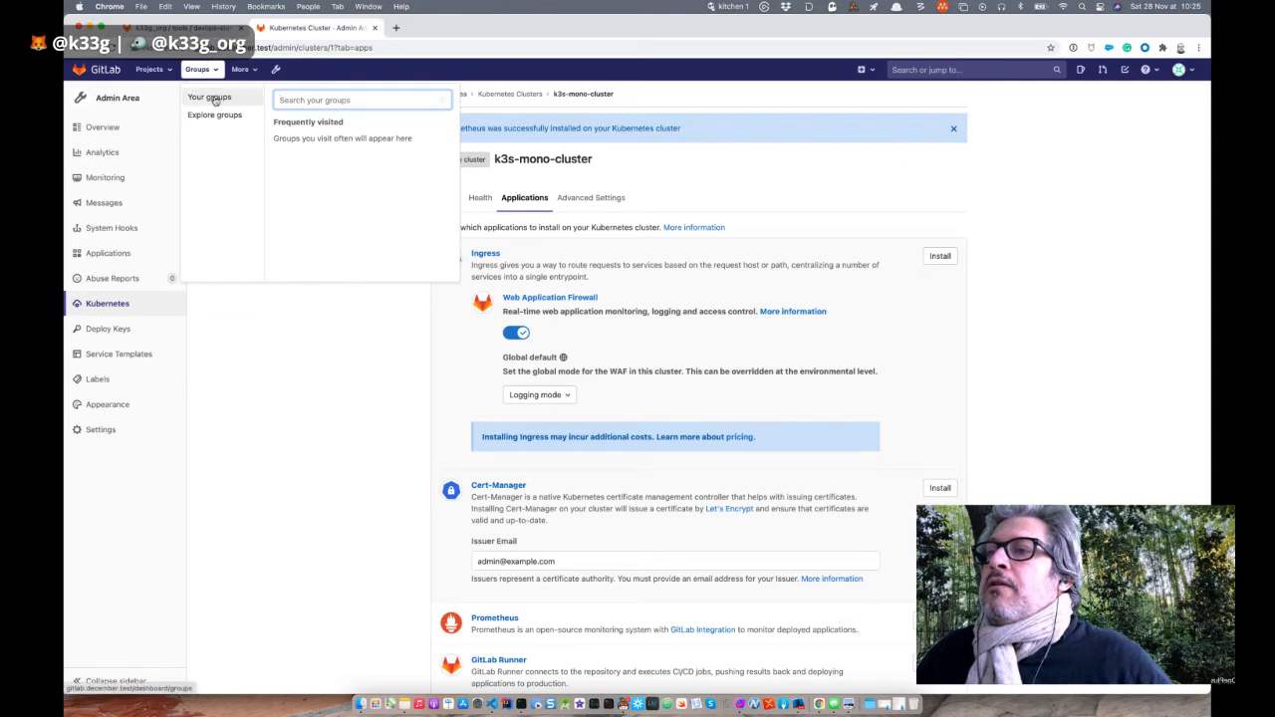
{"action": "left_click", "coordinate": [211, 97]}
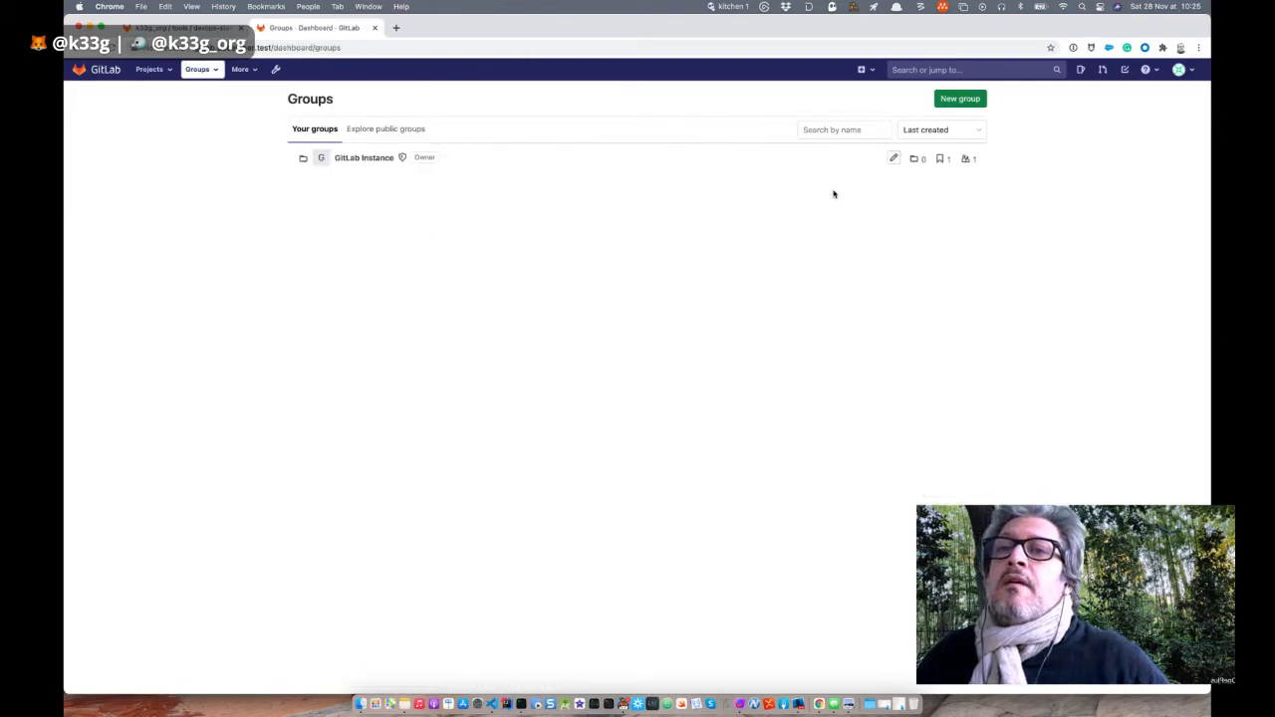
{"action": "left_click", "coordinate": [955, 106]}
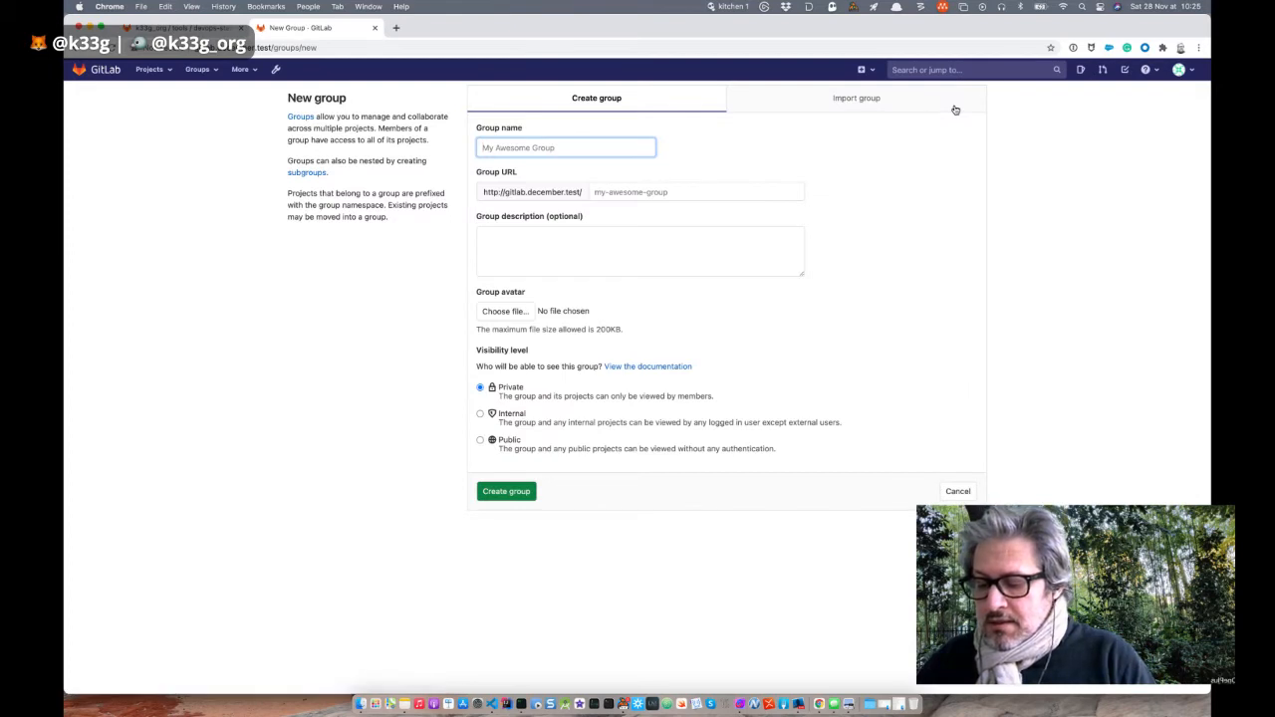
{"action": "type", "text": "SandB"}
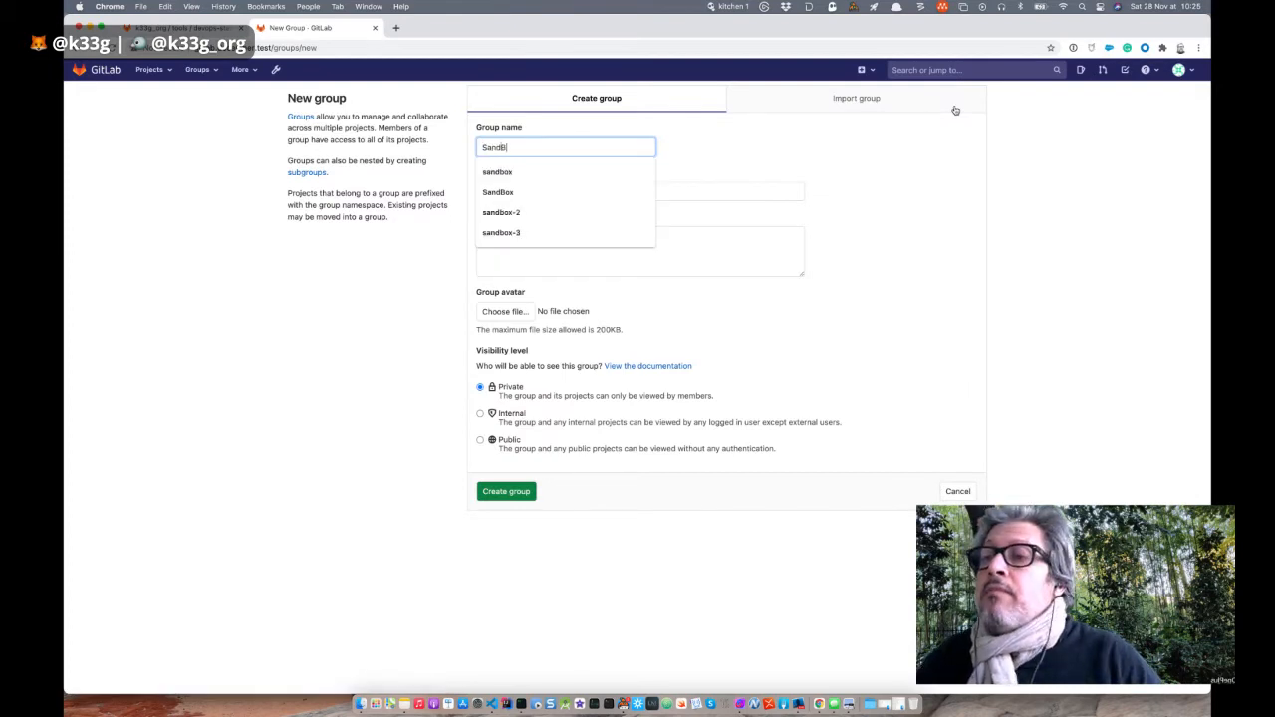
{"action": "type", "text": "ox"}
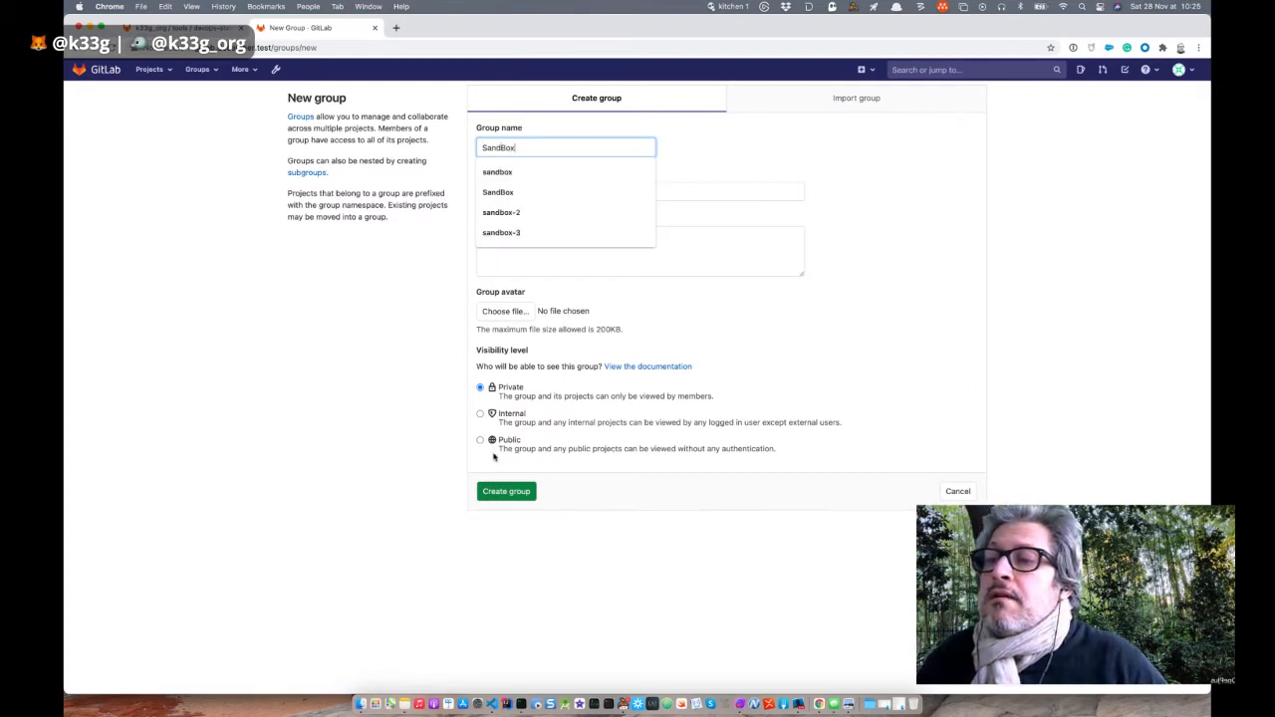
{"action": "left_click", "coordinate": [481, 441]}
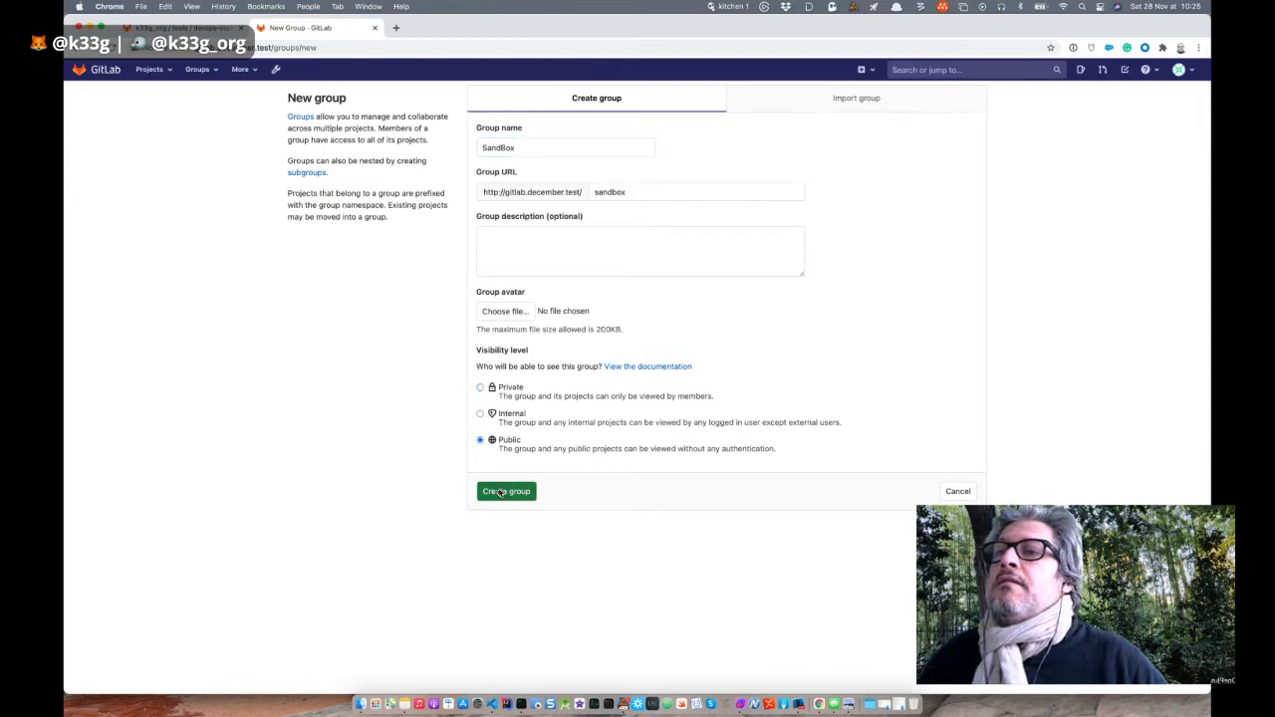
{"action": "left_click", "coordinate": [500, 492]}
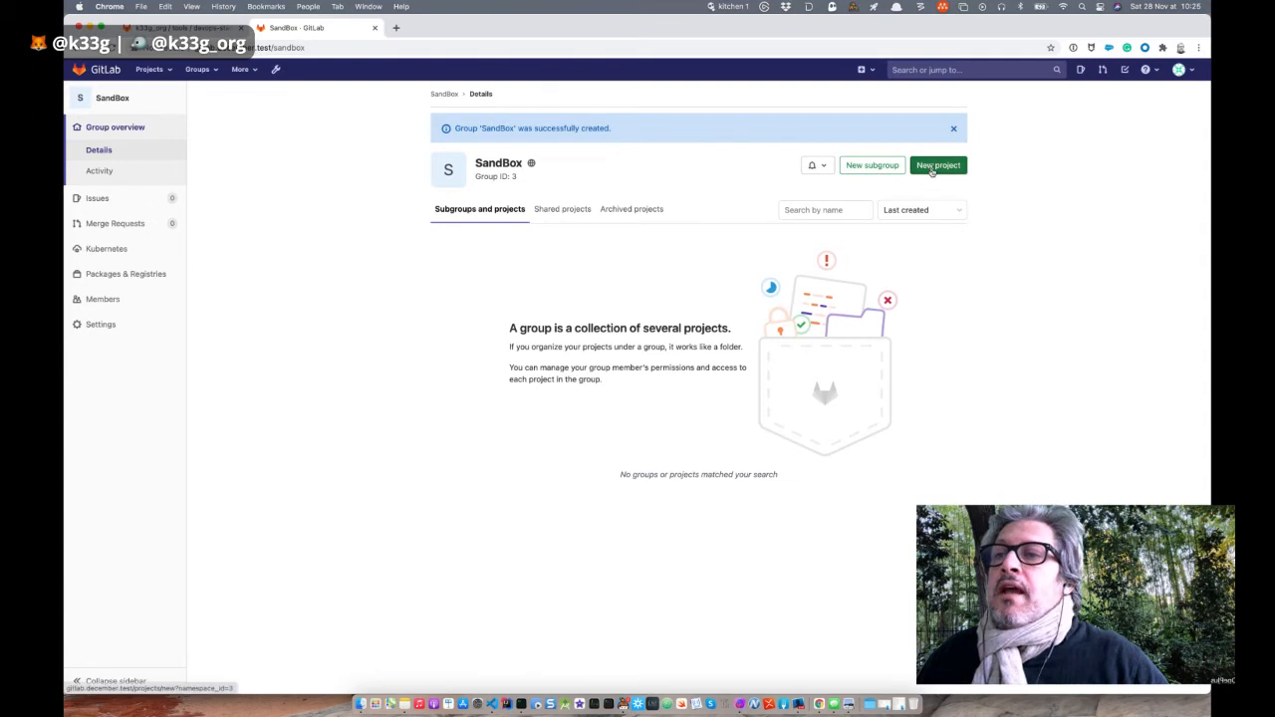
Step: Create a public project named hello-world in the SandBox group, initialized with a README, and permanently dismiss the SSH key reminder
{"action": "left_click", "coordinate": [931, 169]}
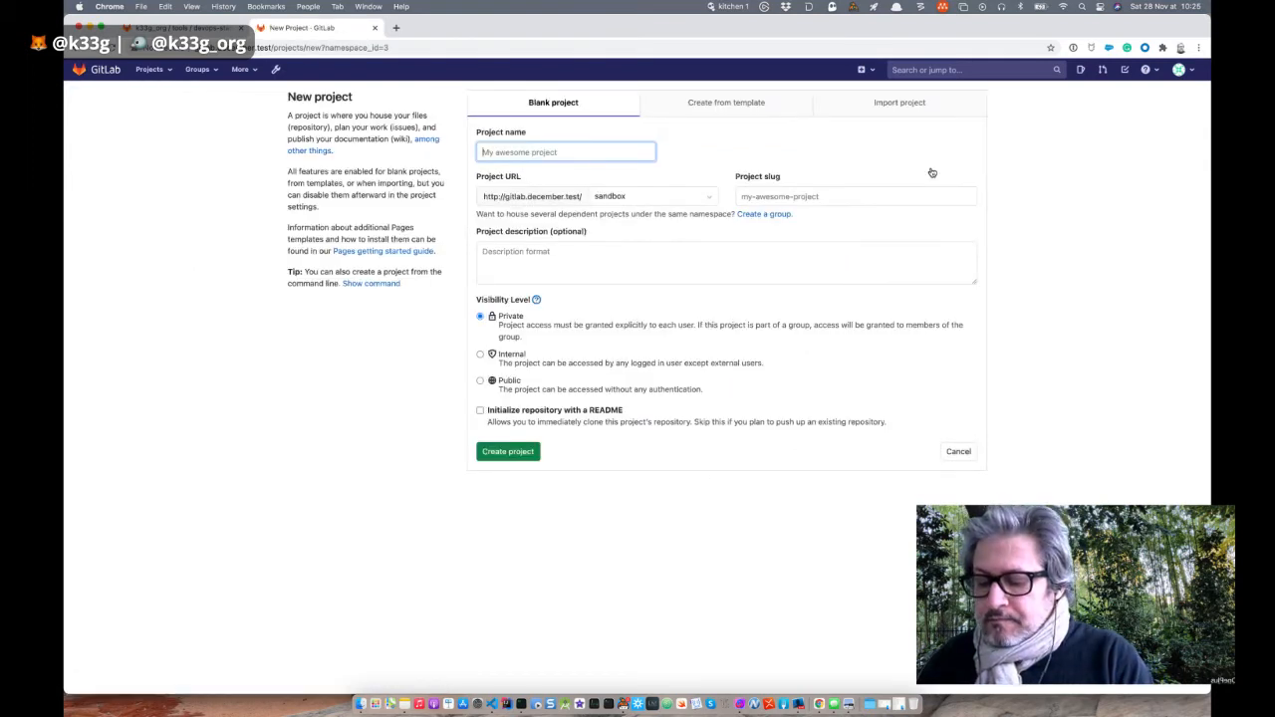
{"action": "type", "text": "he"}
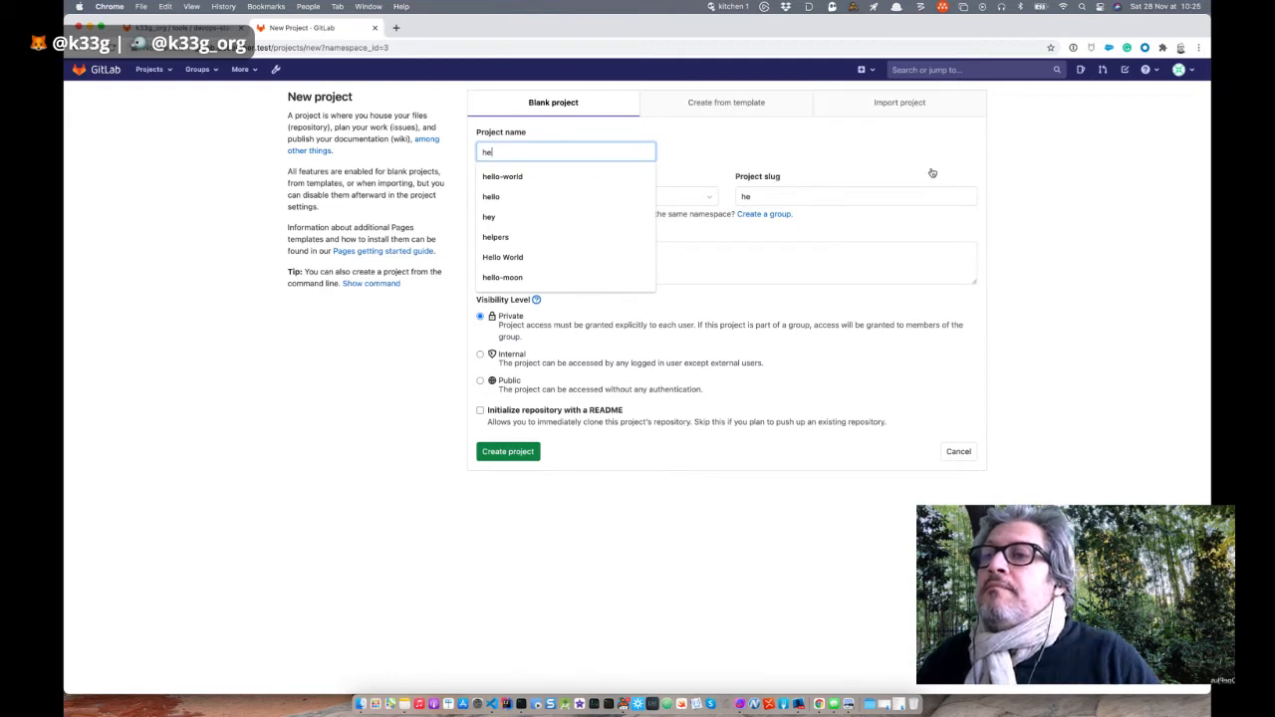
{"action": "type", "text": "l"}
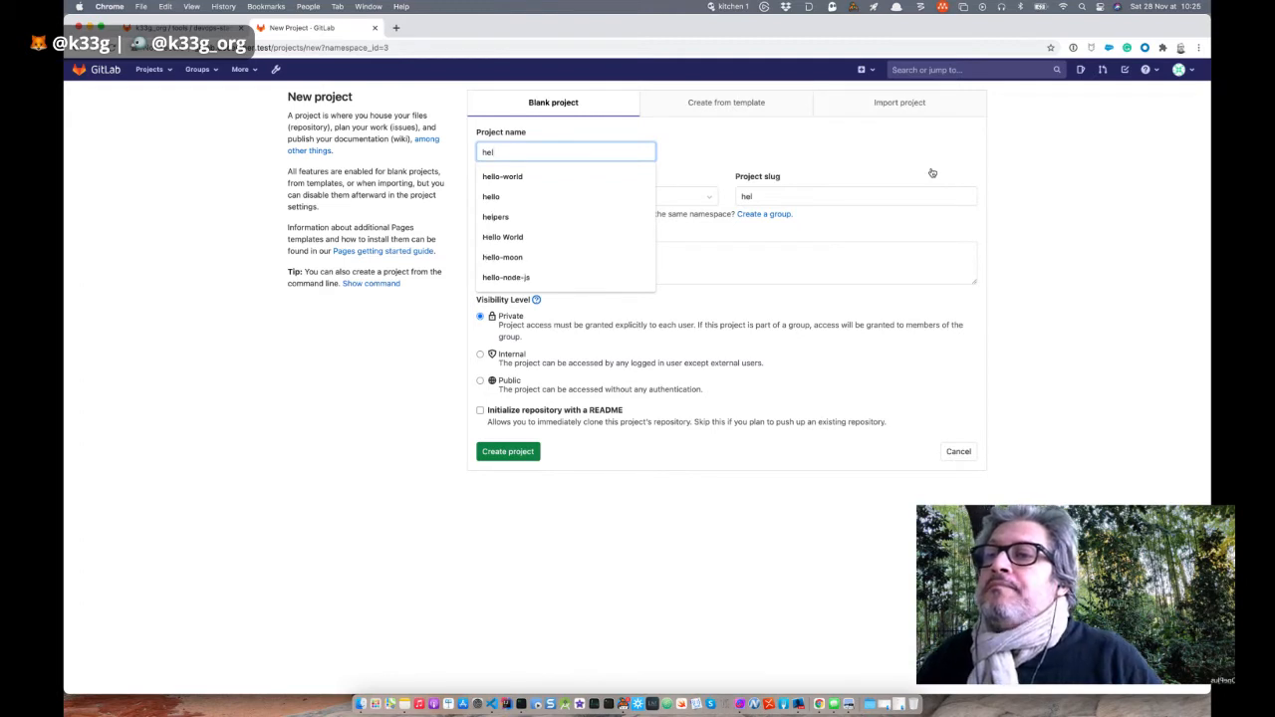
{"action": "left_click", "coordinate": [638, 176]}
{"action": "left_click", "coordinate": [481, 382]}
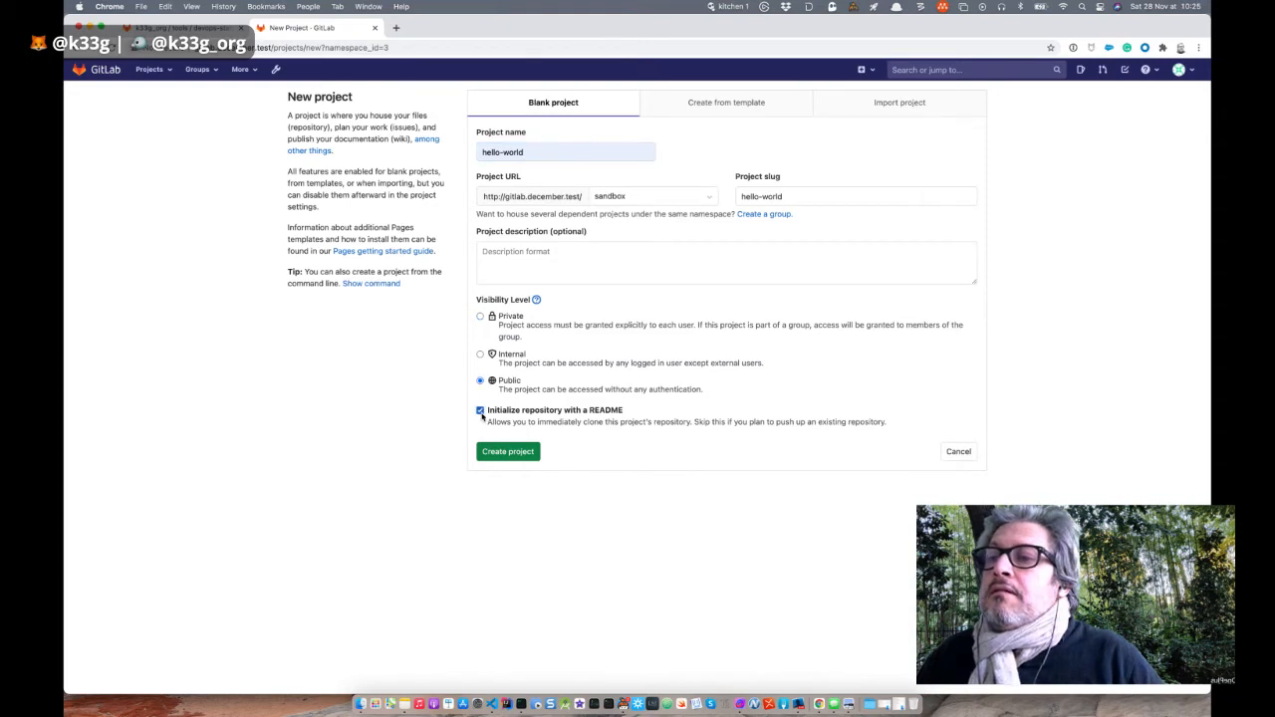
{"action": "left_click", "coordinate": [490, 451]}
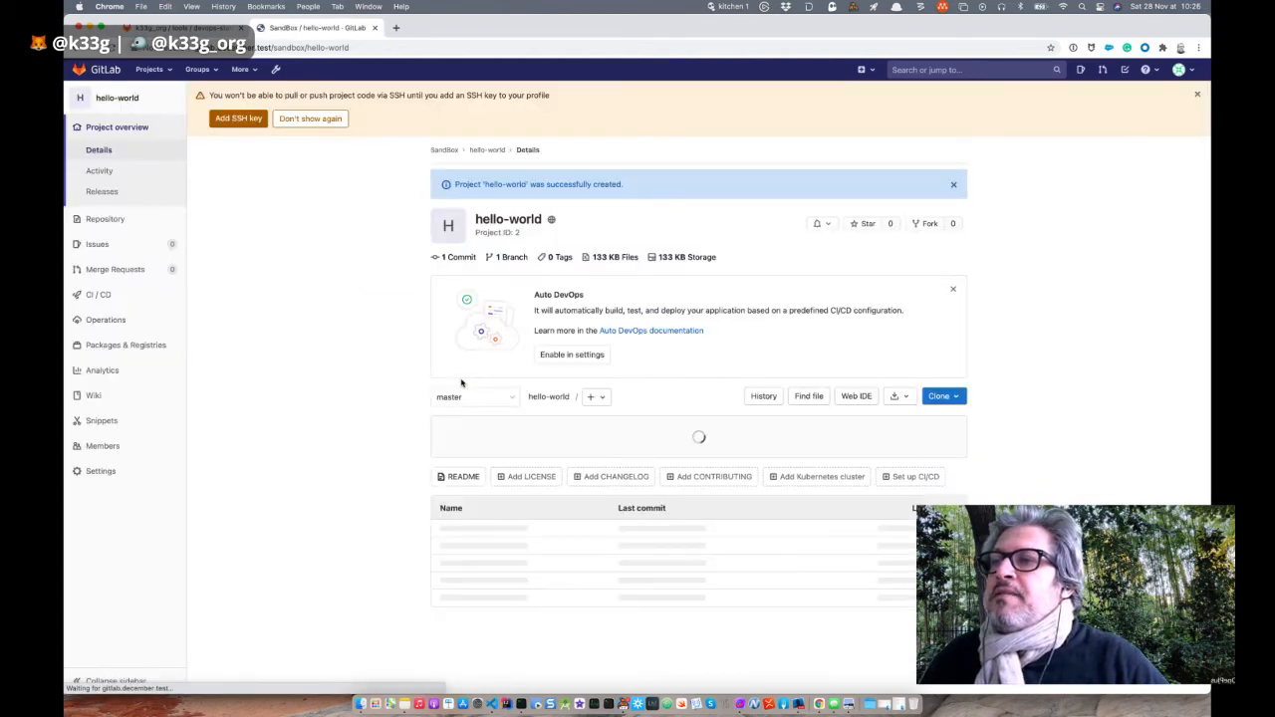
{"action": "left_click", "coordinate": [309, 118]}
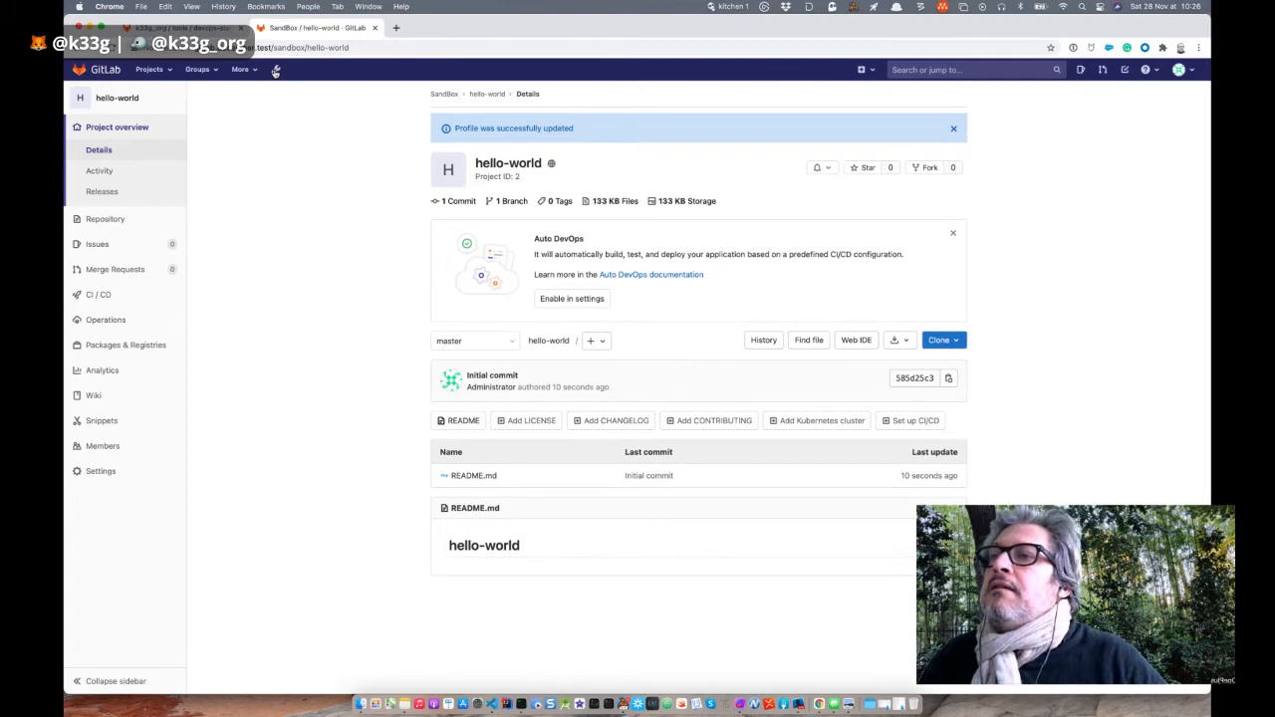
Step: Open the instance's runners in the Admin Area and examine the shared runner's tags and availability
{"action": "left_click", "coordinate": [276, 70]}
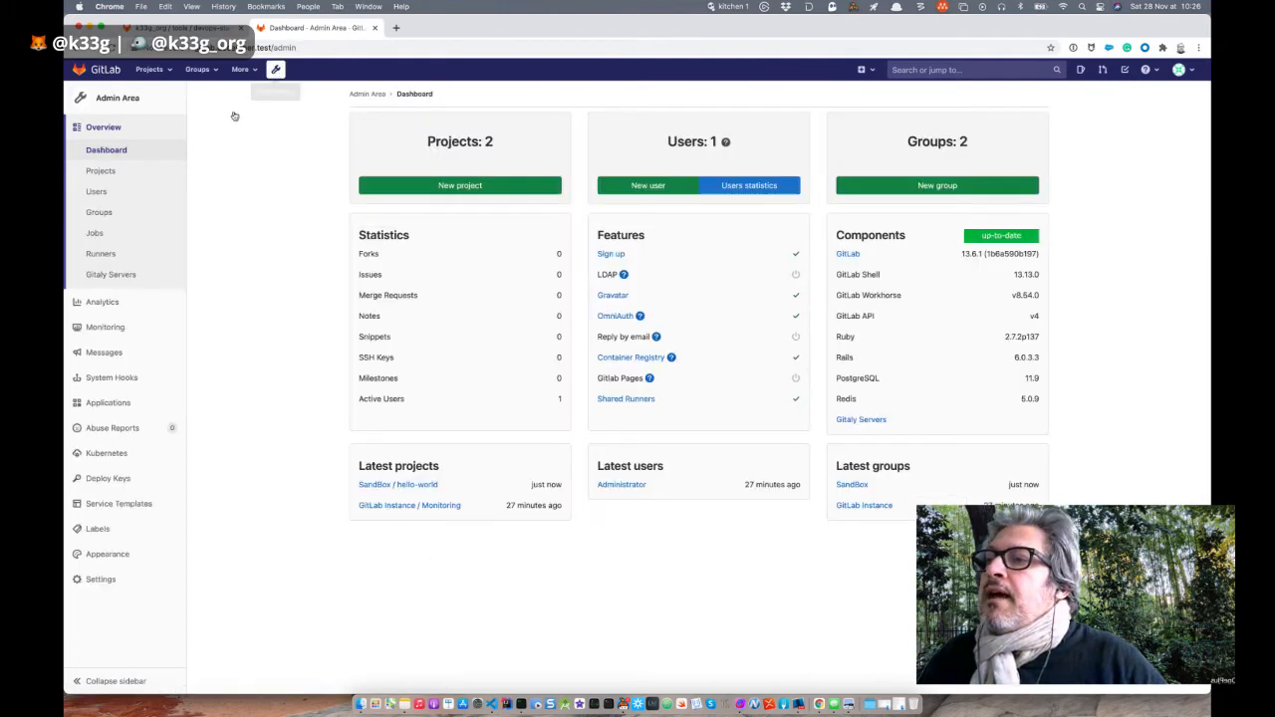
{"action": "left_click", "coordinate": [132, 256]}
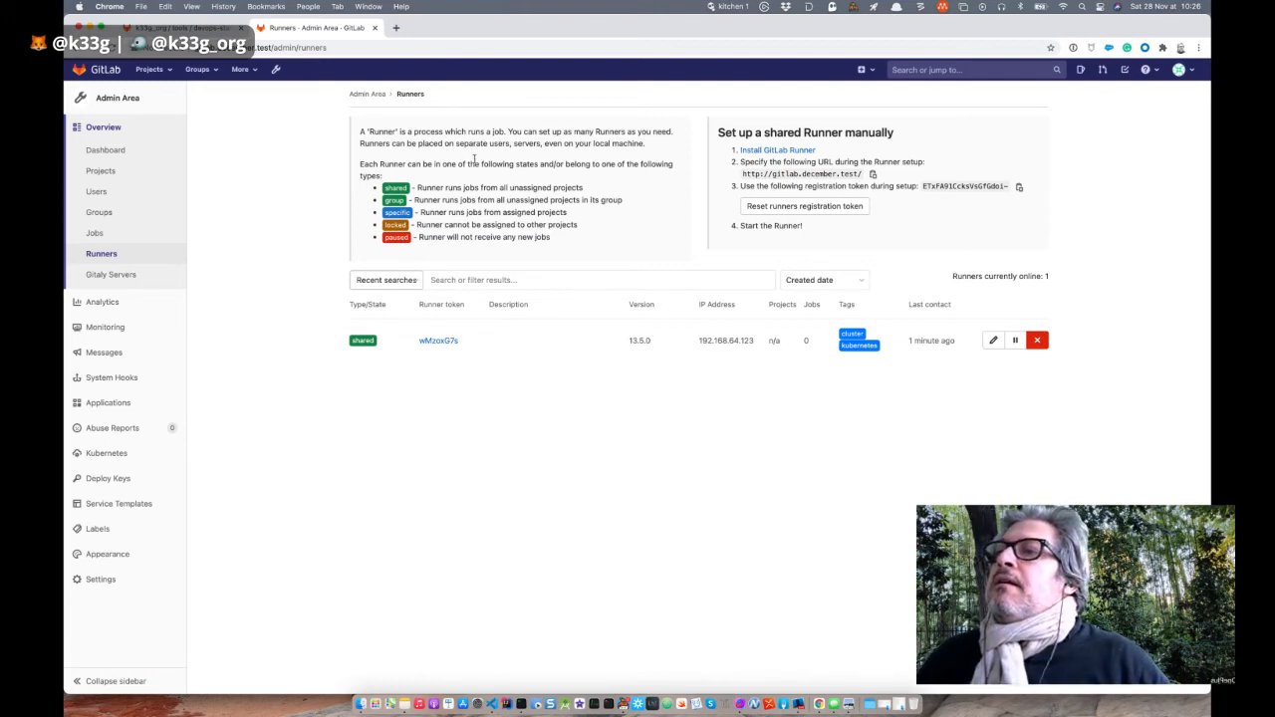
Step: Open the SandBox group's hello-world project in the Web IDE and create a new .gitlab-ci.yml file
{"action": "left_click", "coordinate": [218, 71]}
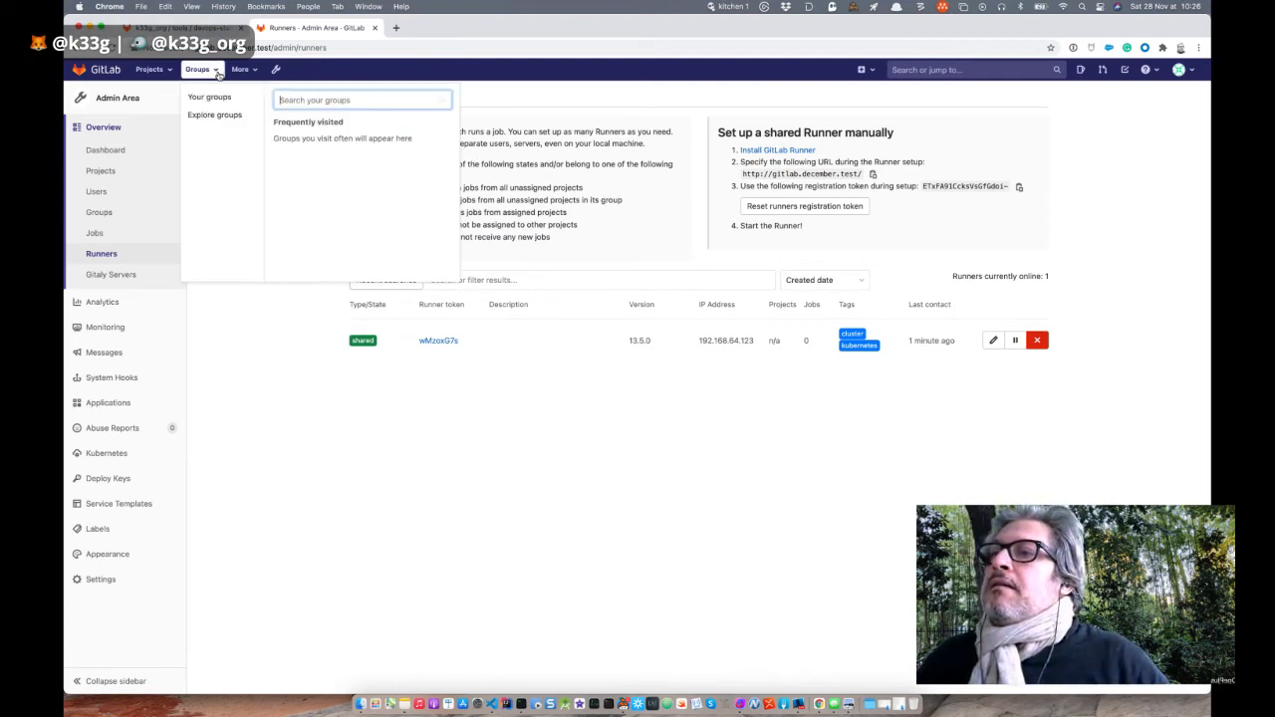
{"action": "left_click", "coordinate": [218, 95]}
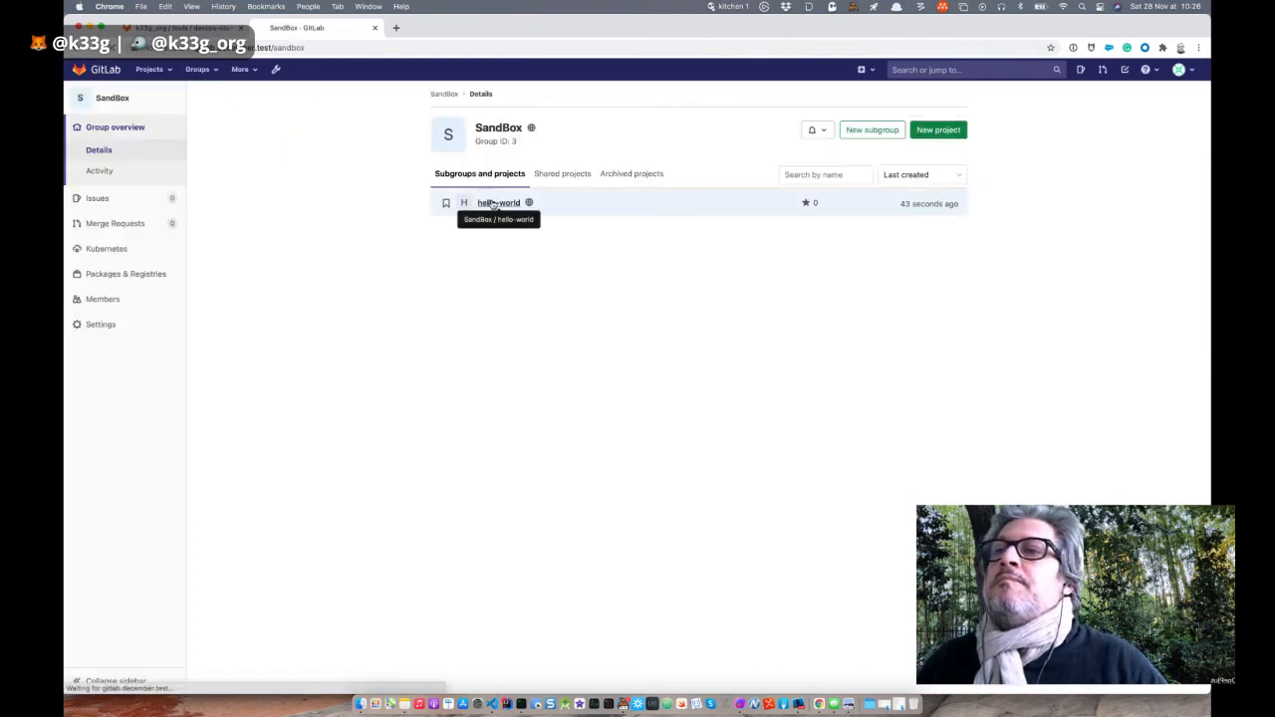
{"action": "left_click", "coordinate": [492, 203]}
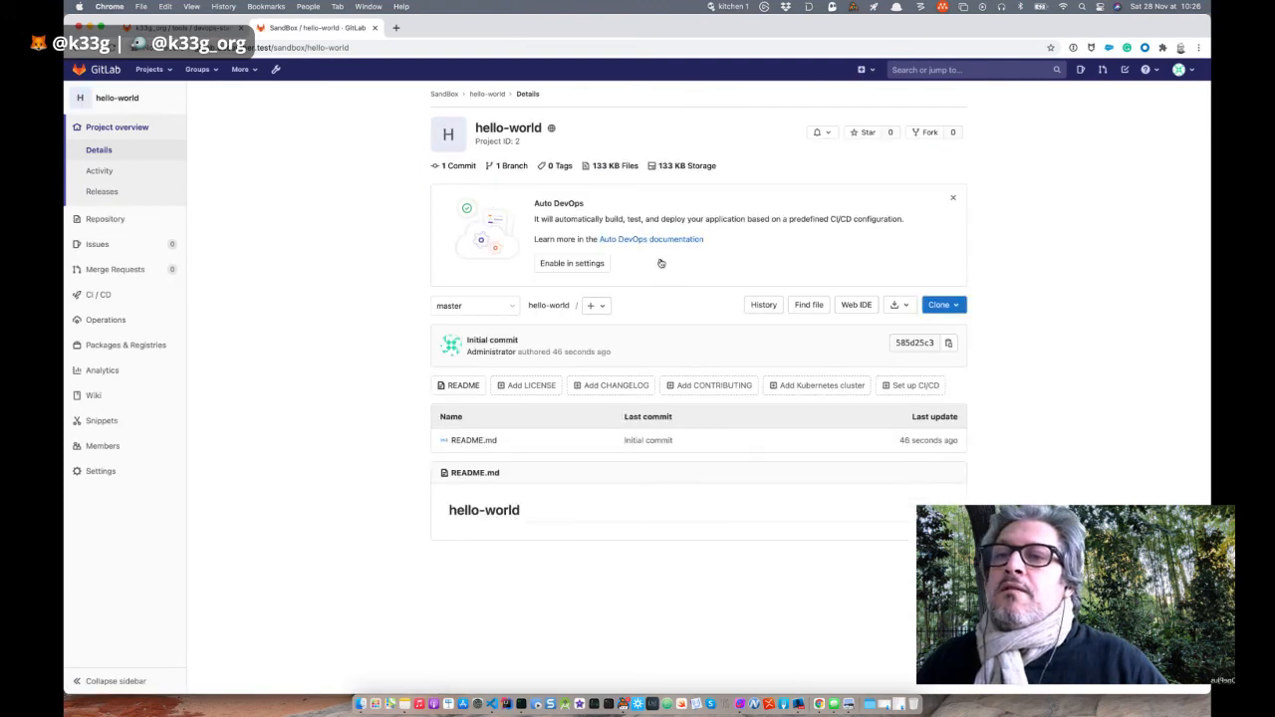
{"action": "left_click", "coordinate": [851, 304]}
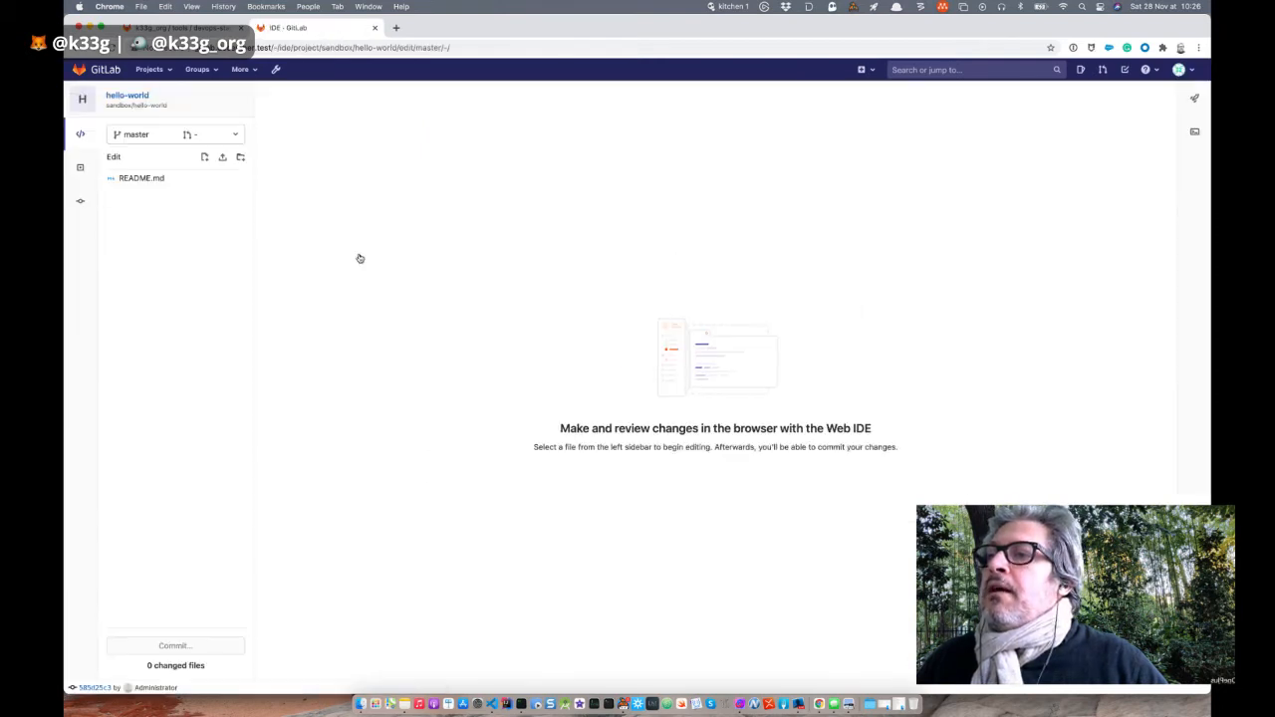
{"action": "left_click", "coordinate": [204, 158]}
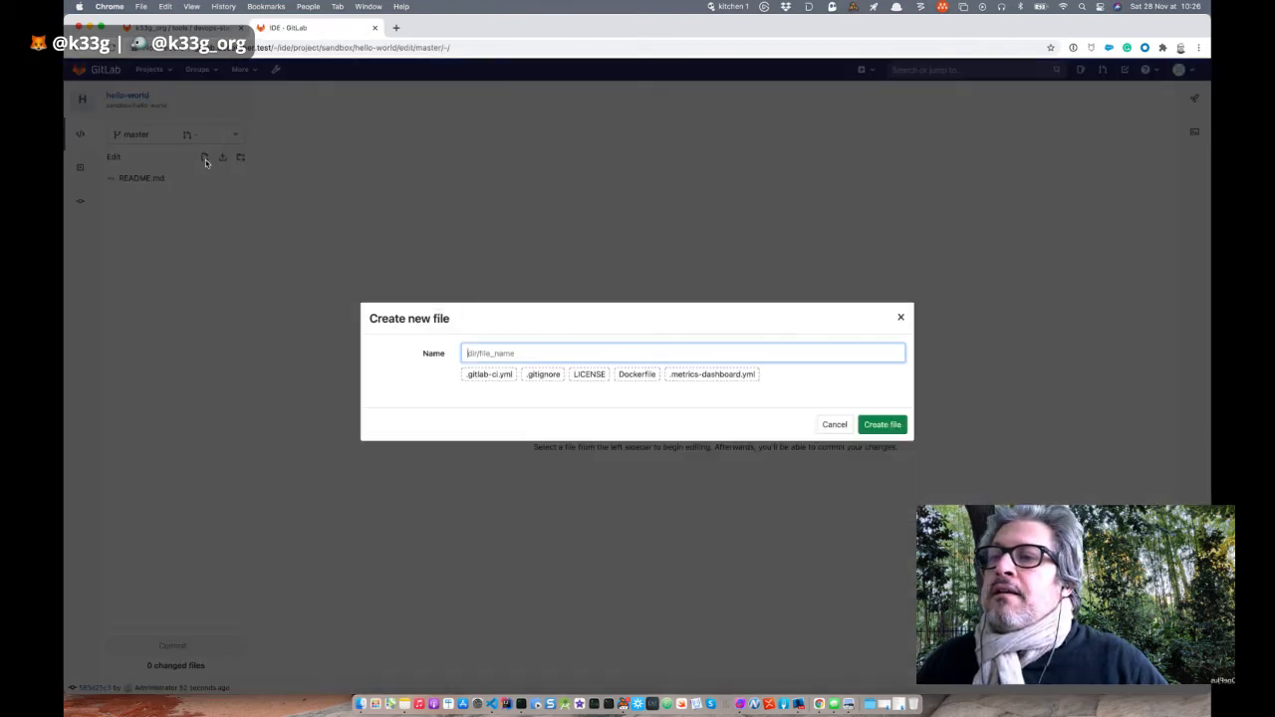
{"action": "left_click", "coordinate": [487, 374]}
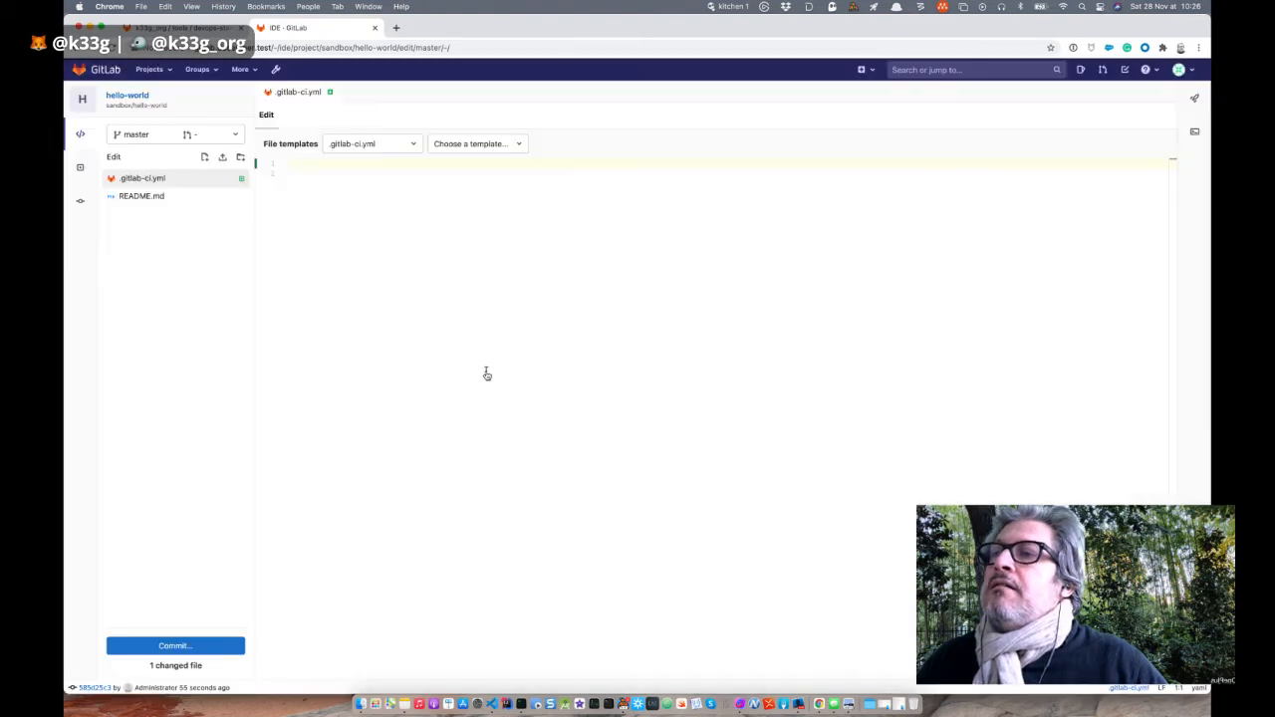
Step: Declare a stages list containing the greetings stage at the start of .gitlab-ci.yml
{"action": "left_click", "coordinate": [439, 171]}
{"action": "left_click", "coordinate": [435, 163]}
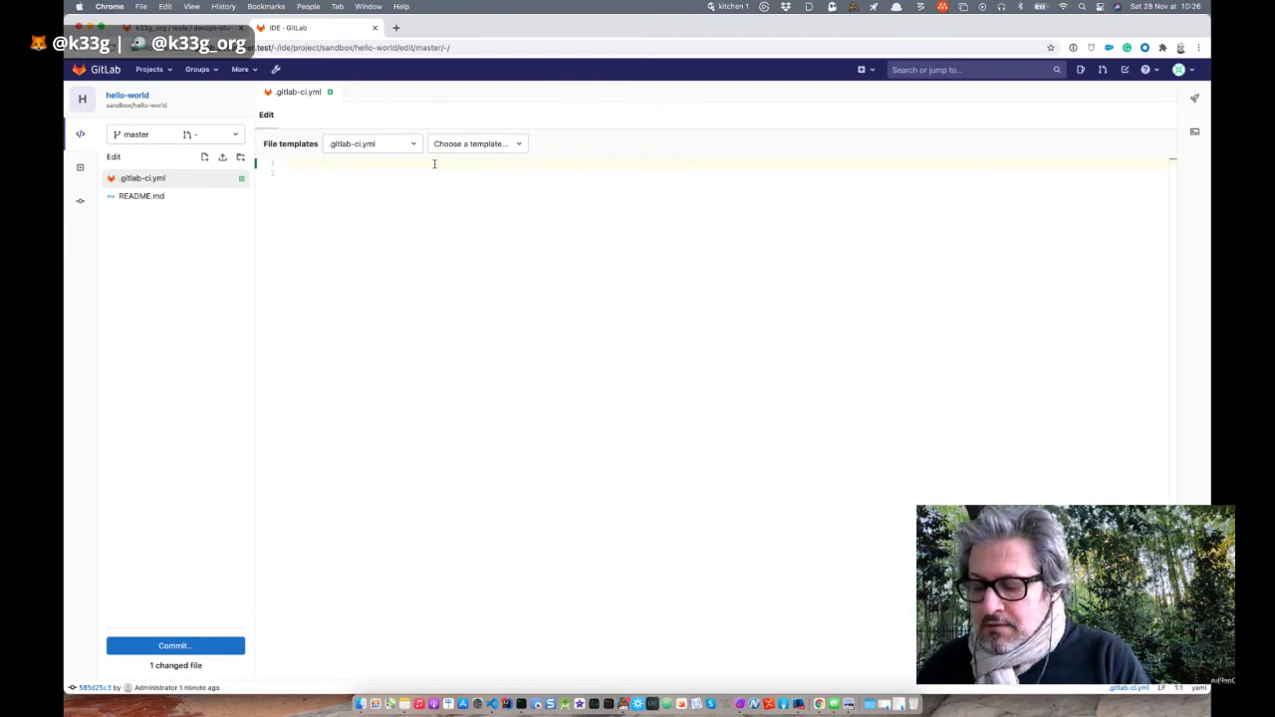
{"action": "type", "text": "stag"}
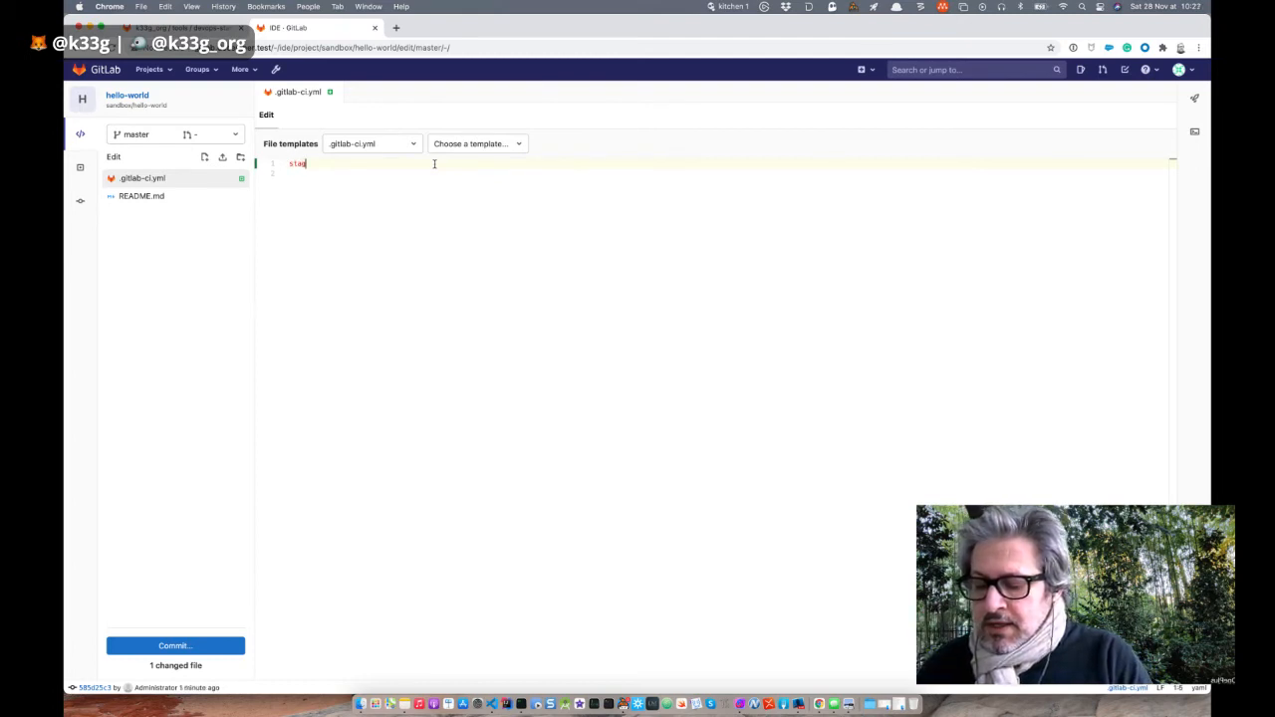
{"action": "type", "text": "es: "}
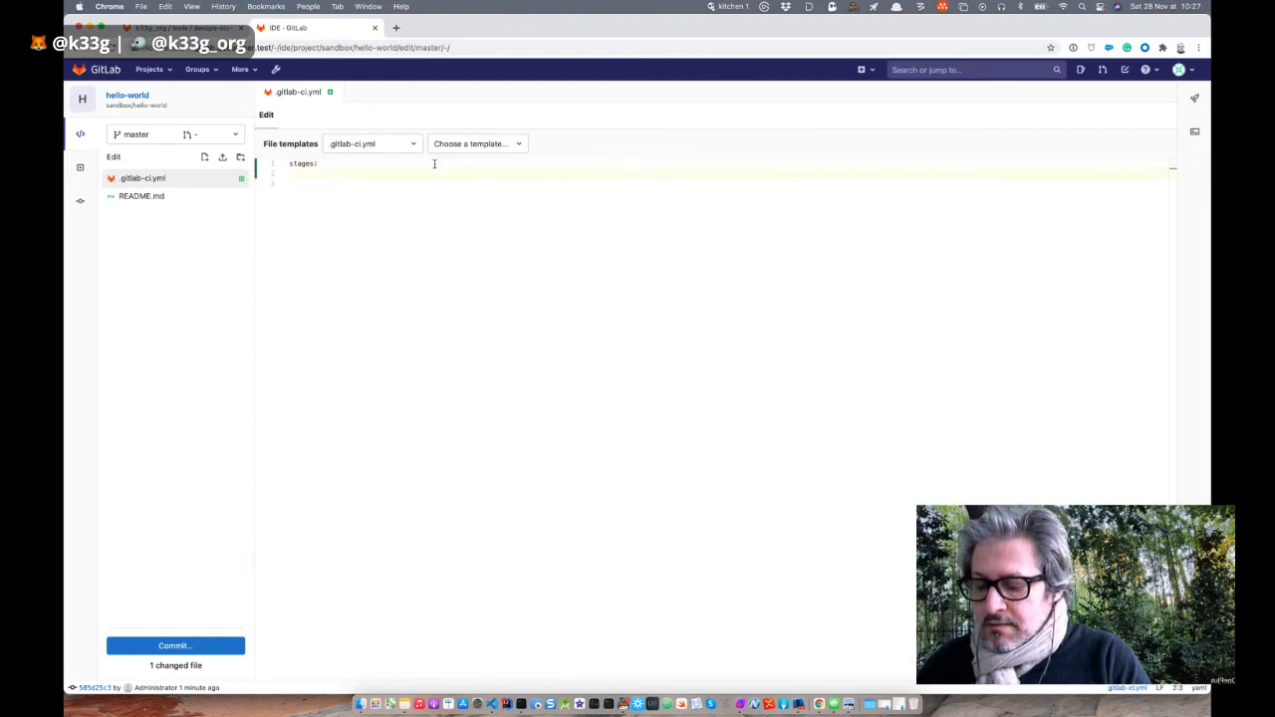
{"action": "type", "text": "  - greetings"}
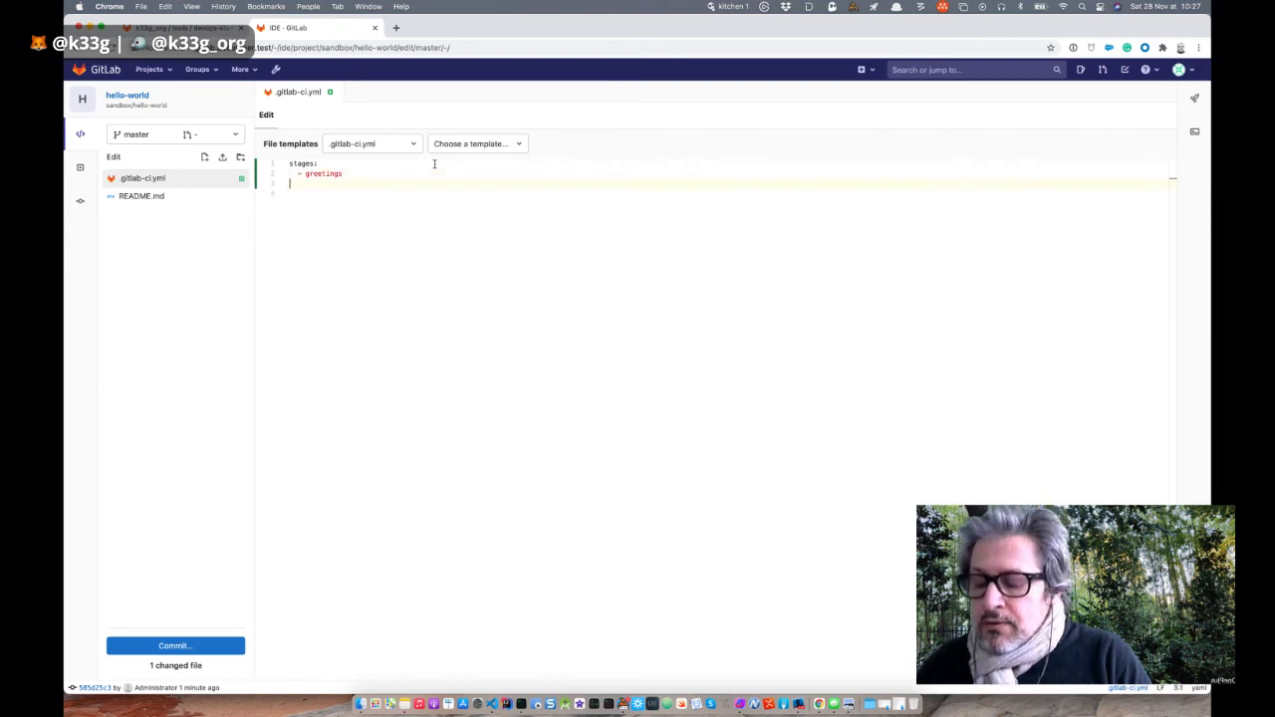
Step: Add a hello job below the stages list, assigned with "stage: greetings"
{"action": "key", "text": "Return"}
{"action": "type", "text": "h"}
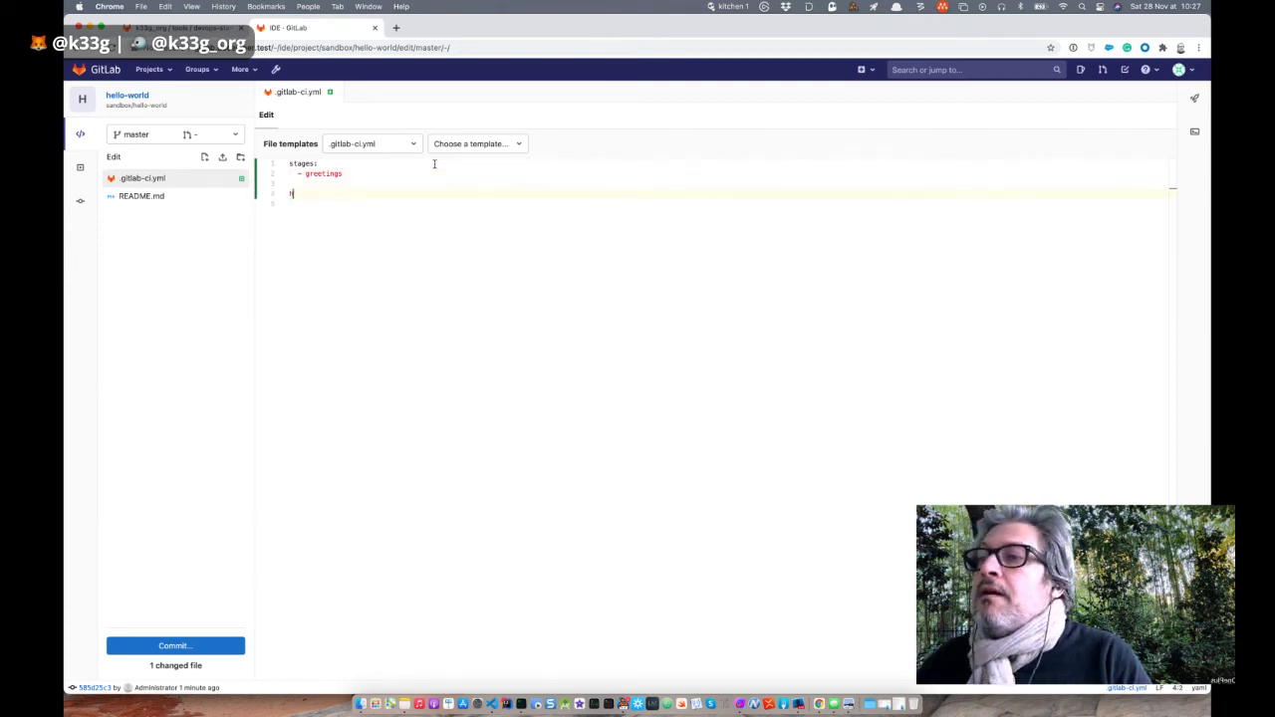
{"action": "type", "text": "ello"}
{"action": "key", "text": "Return"}
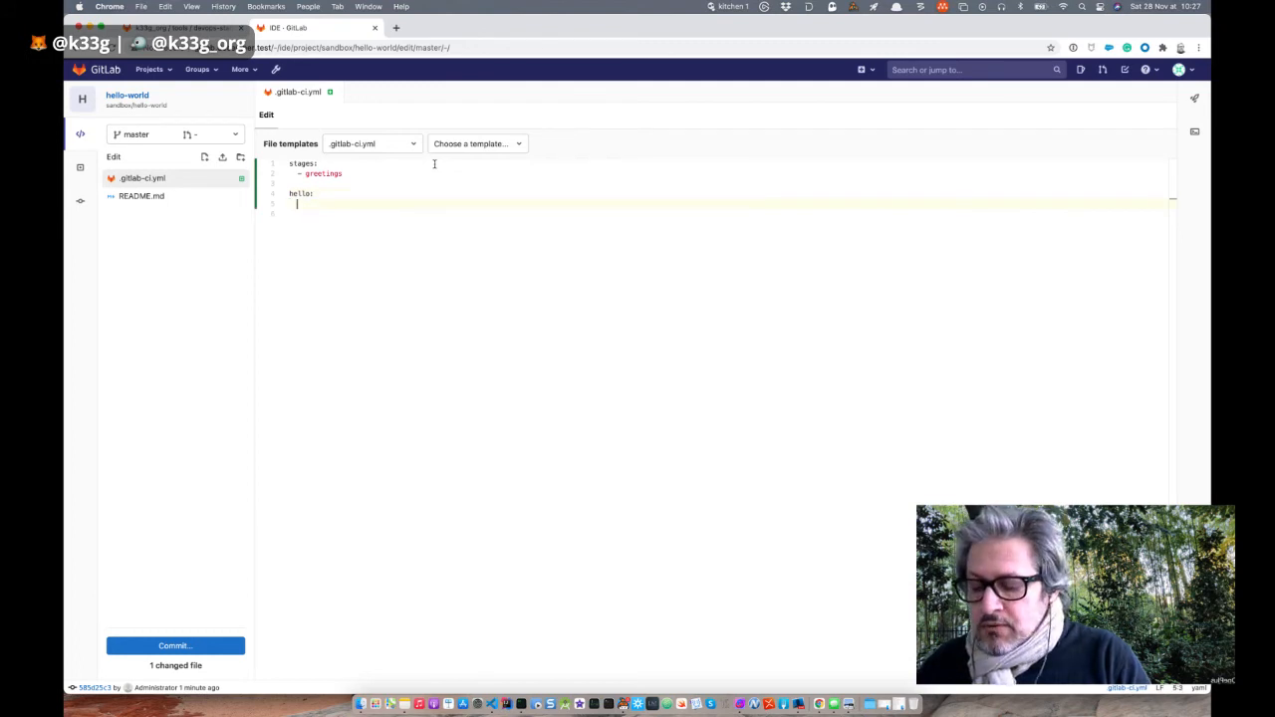
{"action": "type", "text": "stage"}
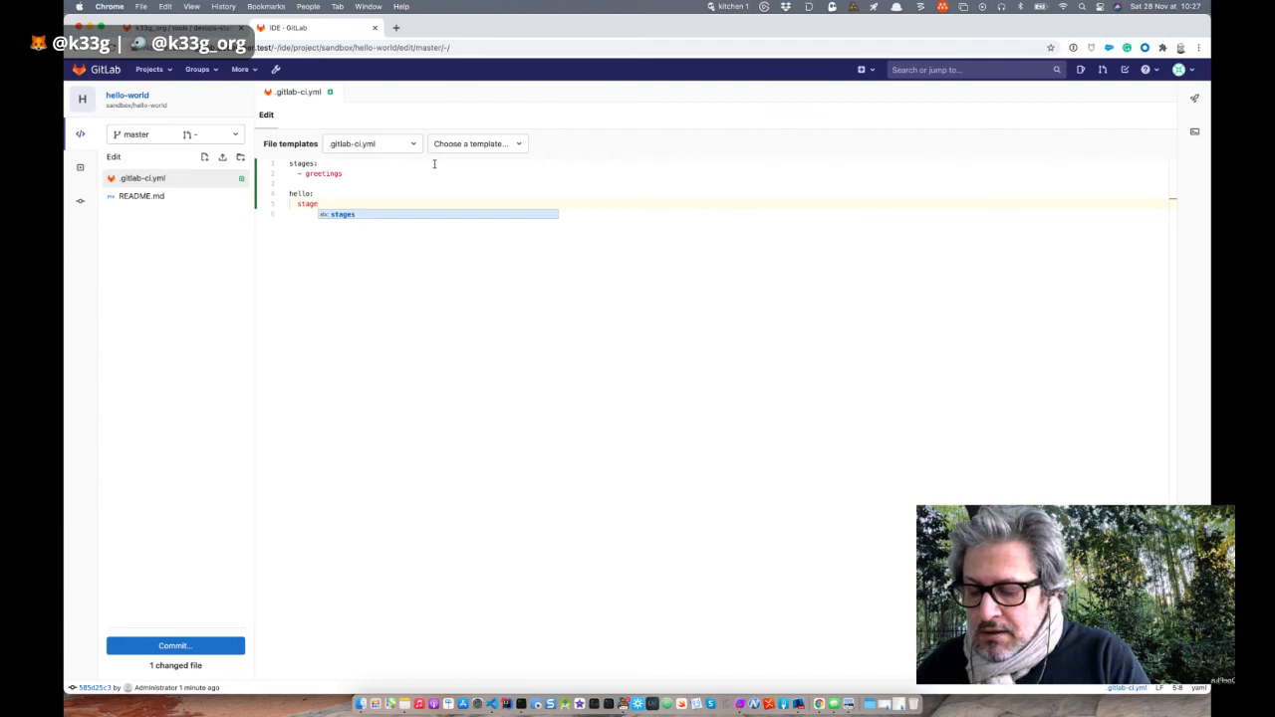
{"action": "type", "text": ": greetings"}
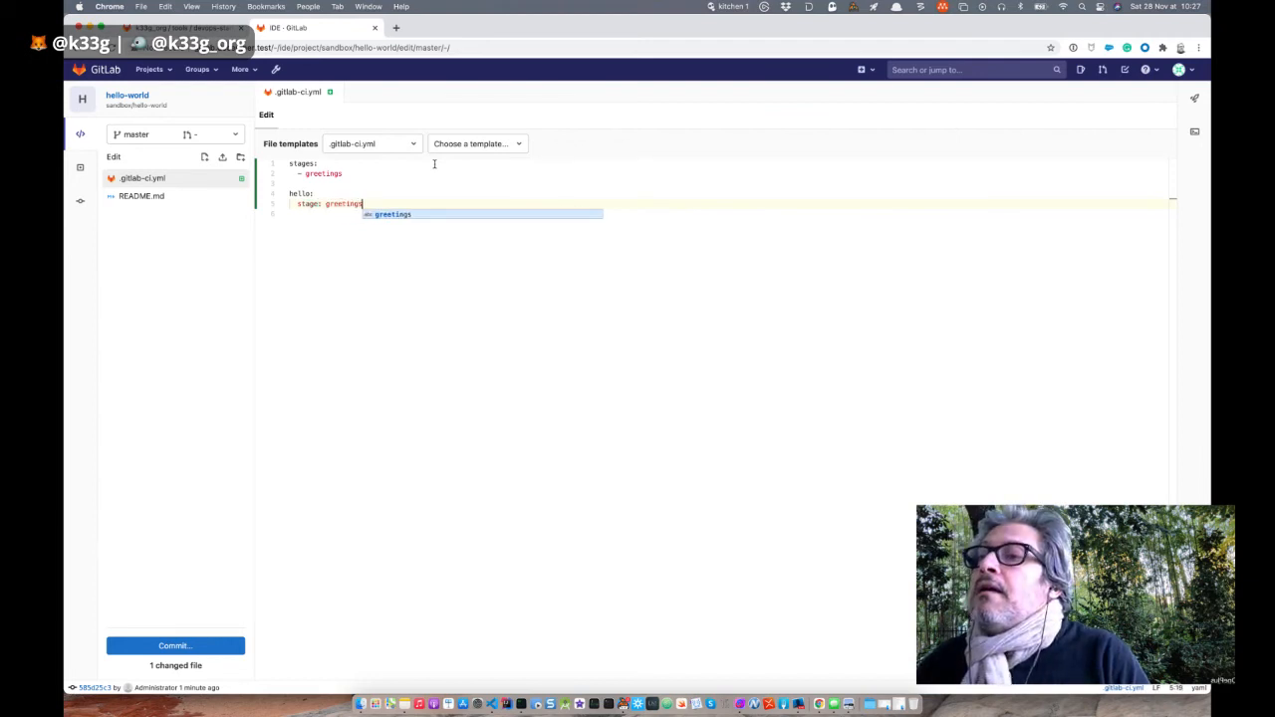
{"action": "key", "text": "Escape"}
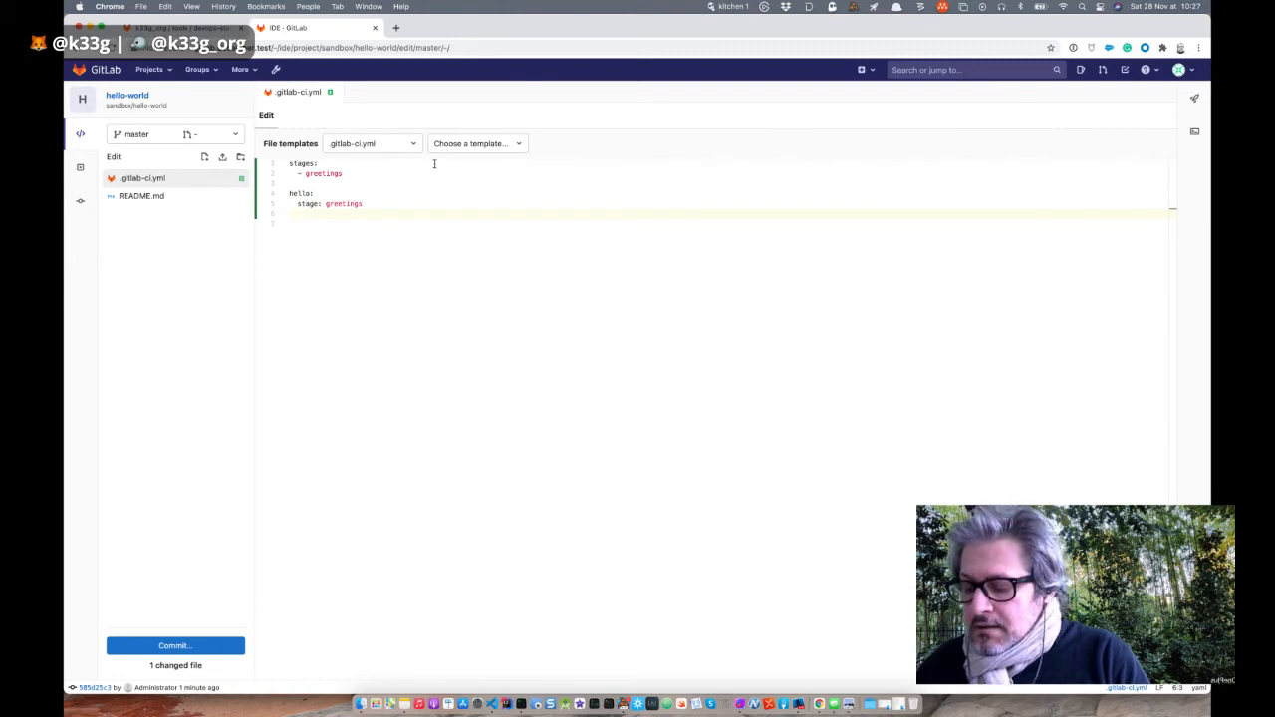
Step: Add a script section to the hello job with an echo command quoting the wave emoji and a hello world greeting
{"action": "type", "text": "script"}
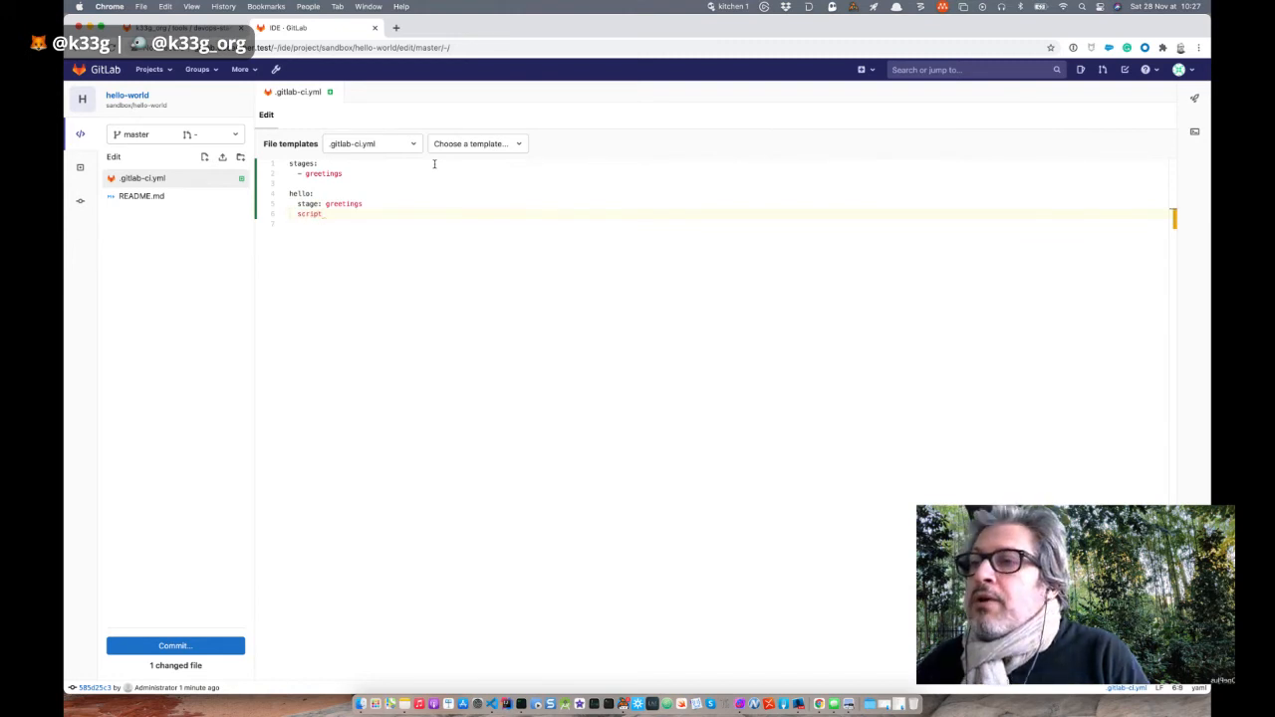
{"action": "type", "text": ":"}
{"action": "key", "text": "Return"}
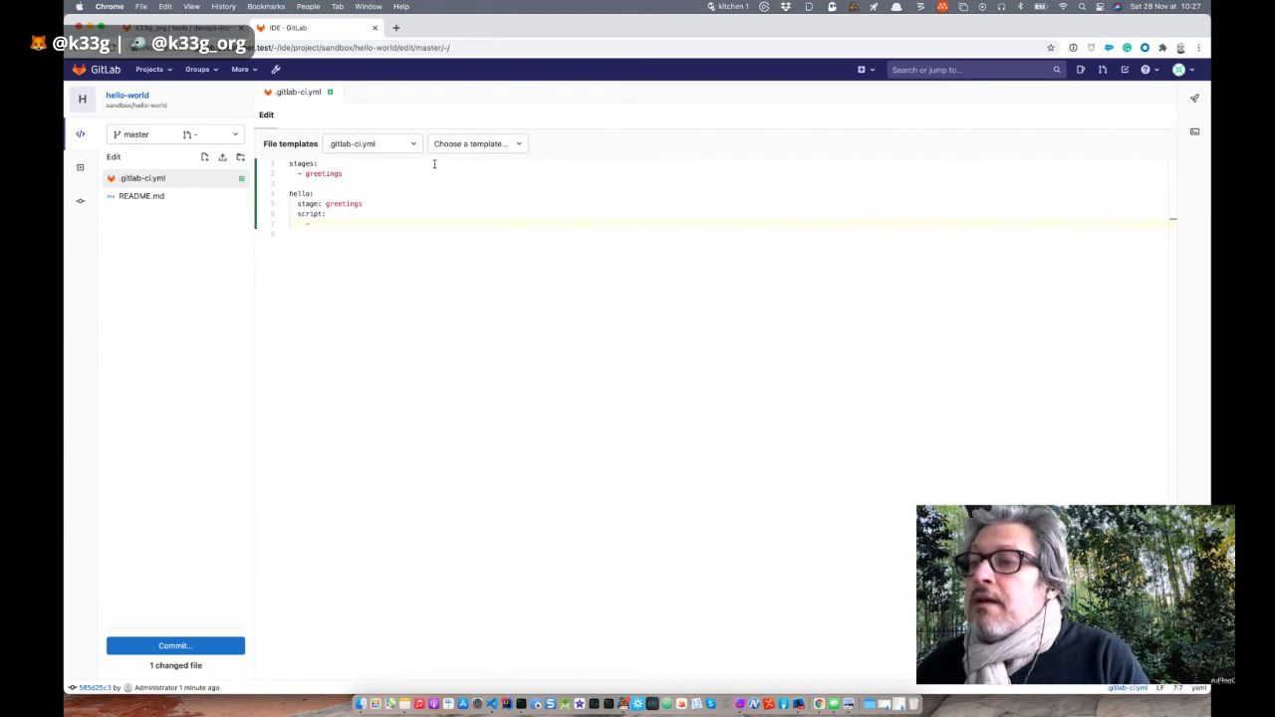
{"action": "type", "text": "echo "}
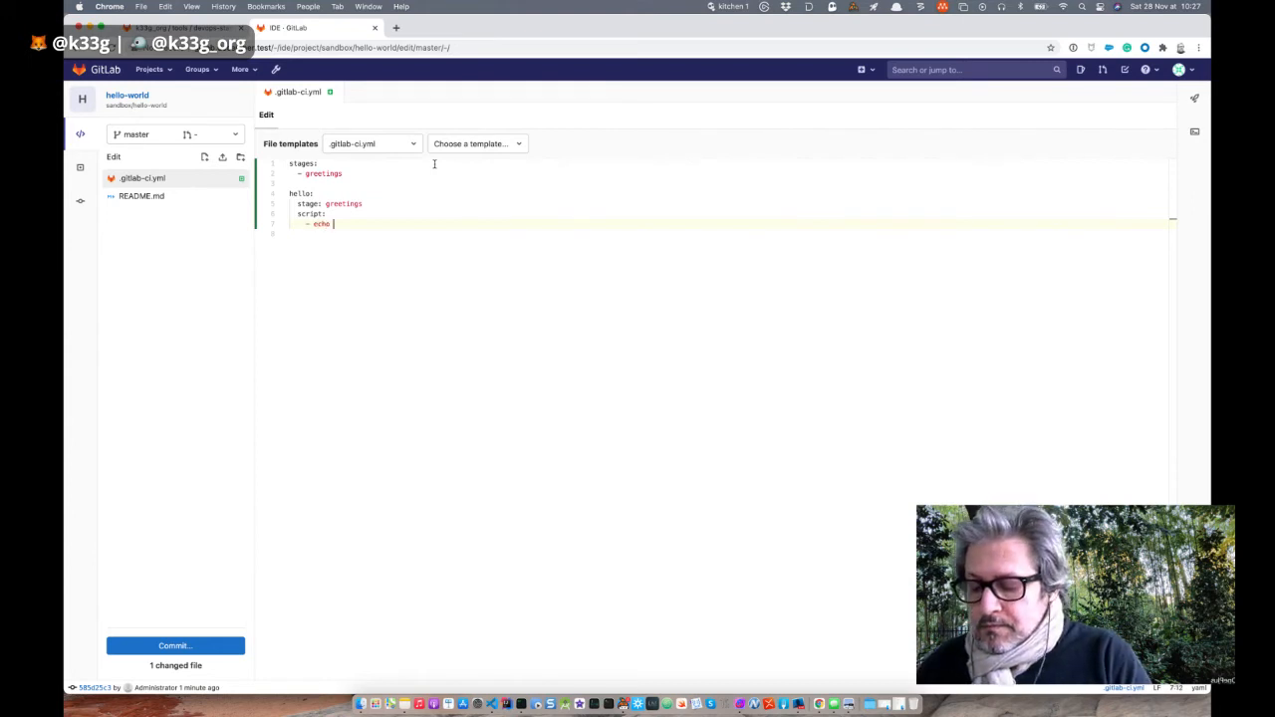
{"action": "type", "text": "\"\""}
{"action": "type", "text": ":w"}
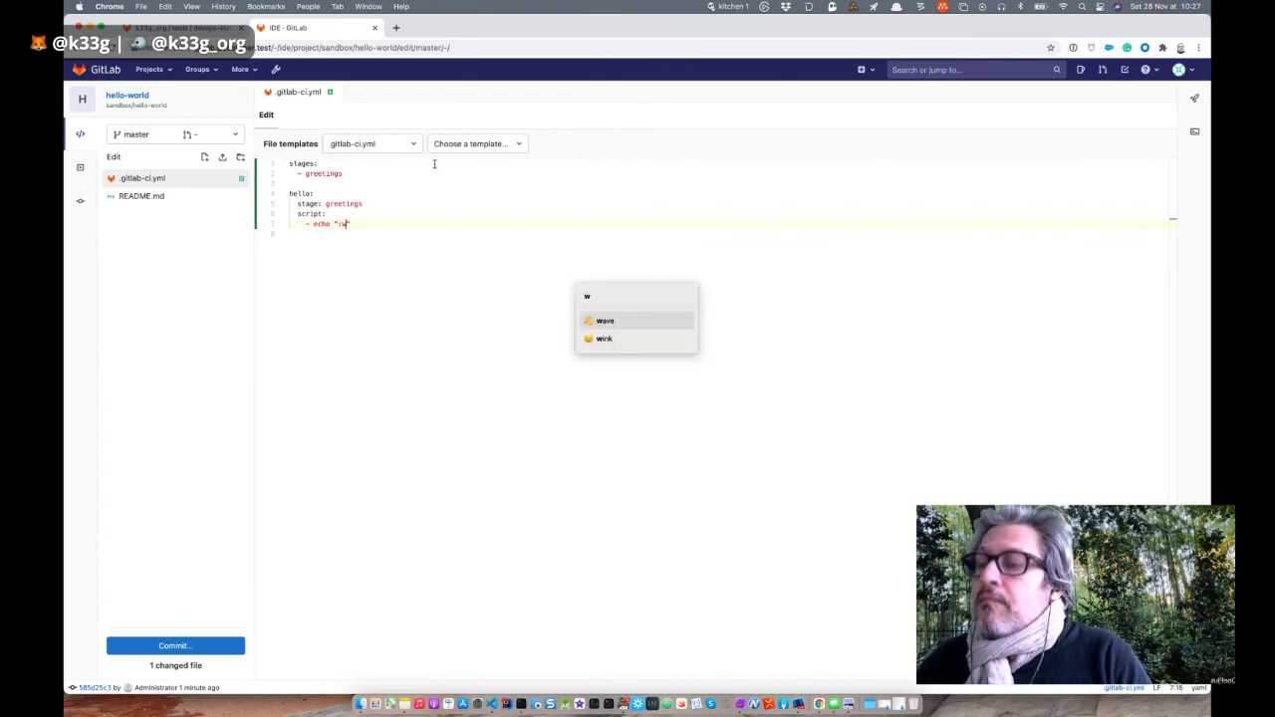
{"action": "key", "text": "Return"}
{"action": "type", "text": "hello worl"}
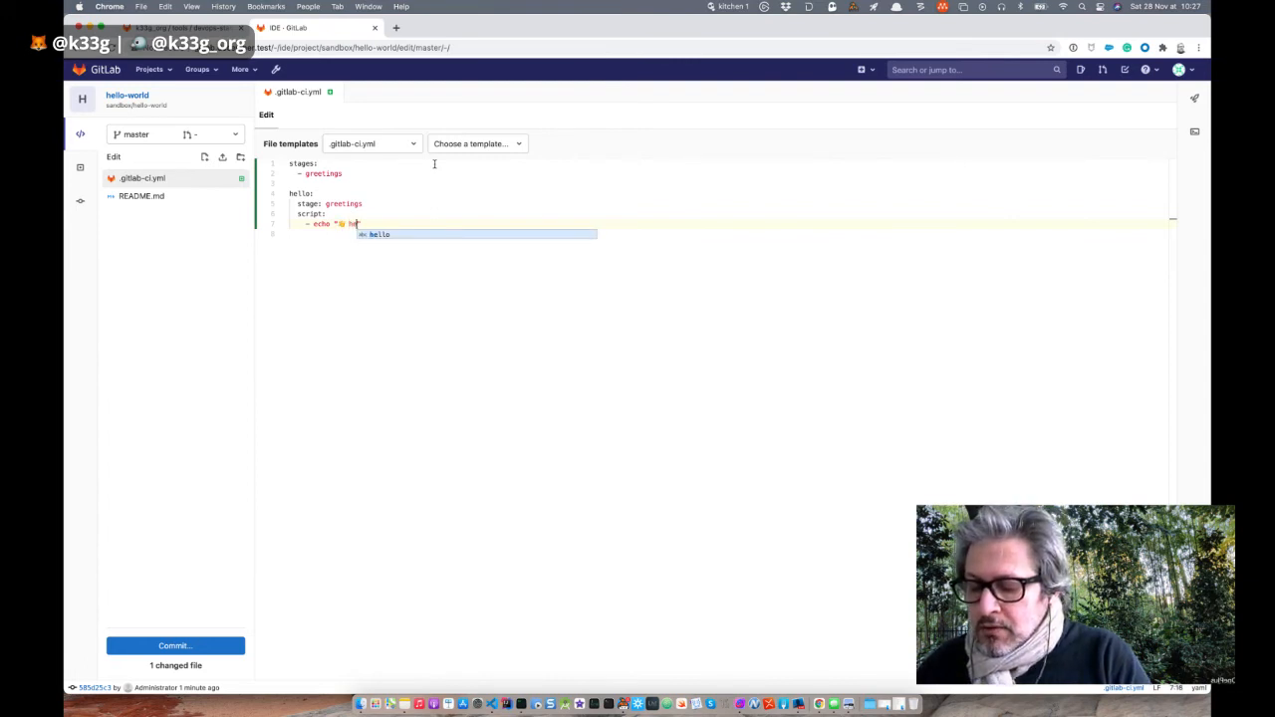
{"action": "type", "text": "d"}
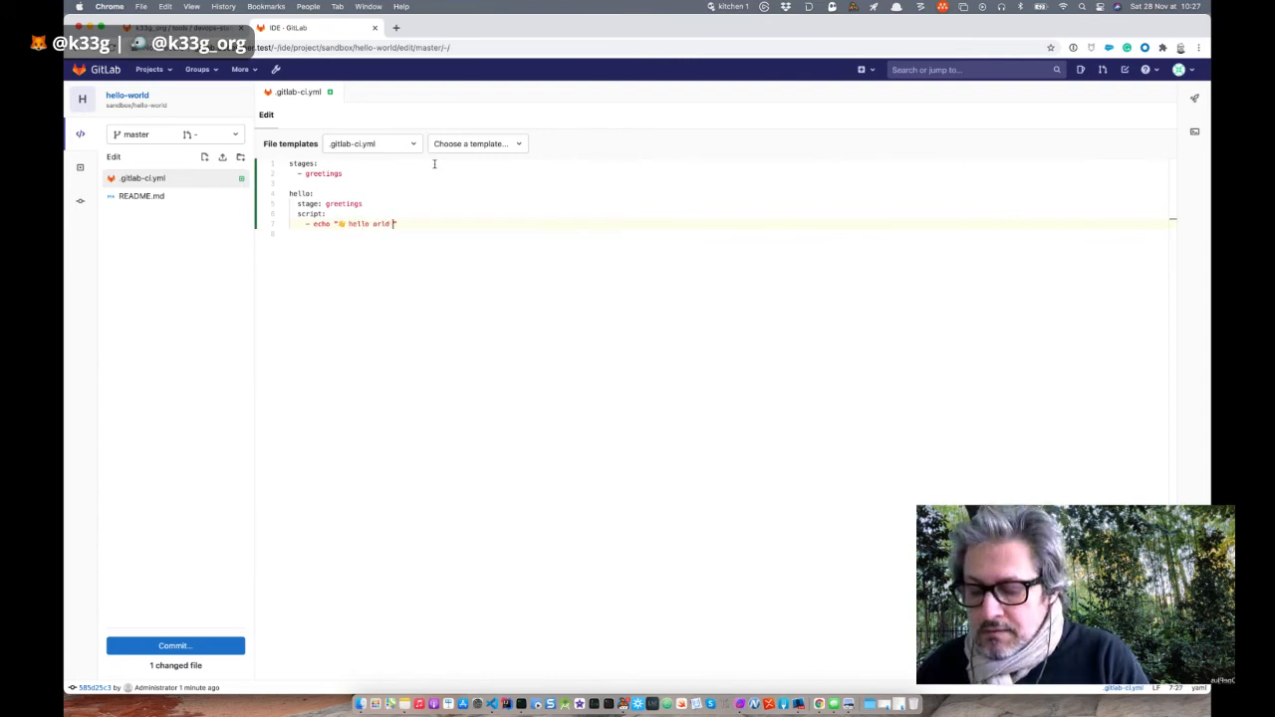
Step: Correct the spelling of "world" in the echo text and append the earth-africa emoji before the closing quote
{"action": "key", "text": "Left"}
{"action": "key", "text": "Left"}
{"action": "key", "text": "Left"}
{"action": "key", "text": "Left"}
{"action": "key", "text": "Left"}
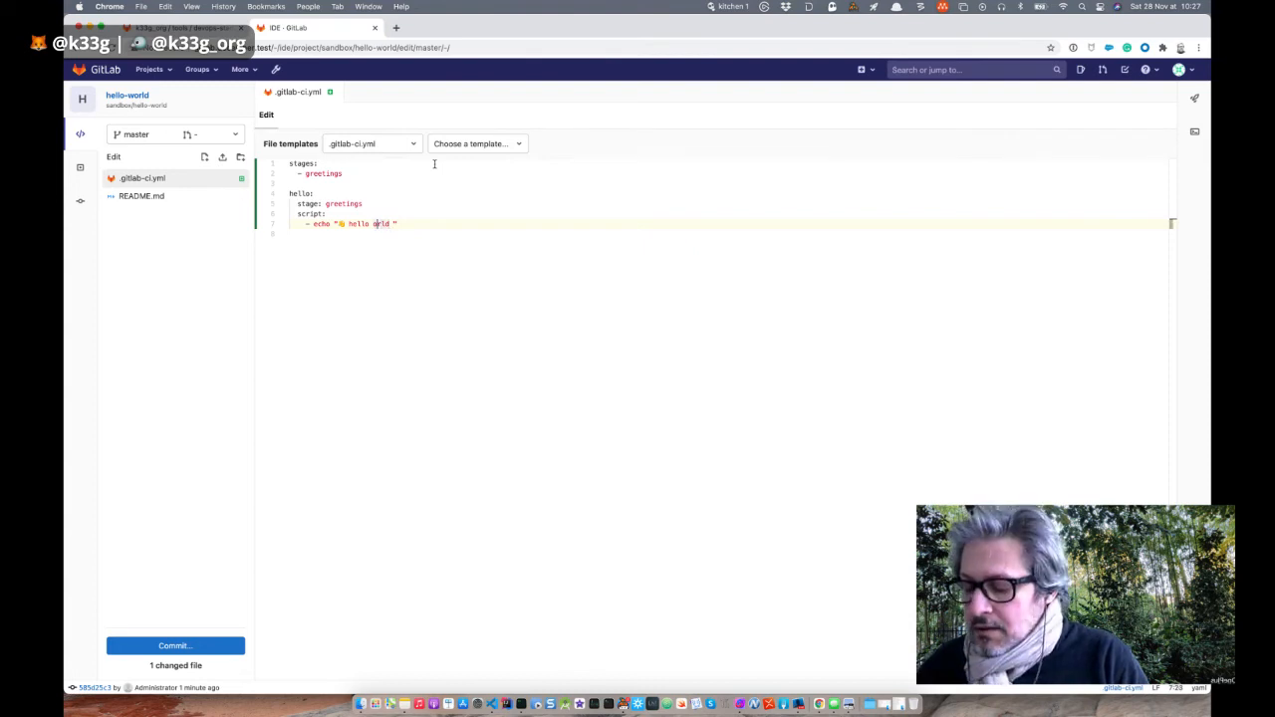
{"action": "type", "text": "w"}
{"action": "key", "text": "Right"}
{"action": "key", "text": "Right"}
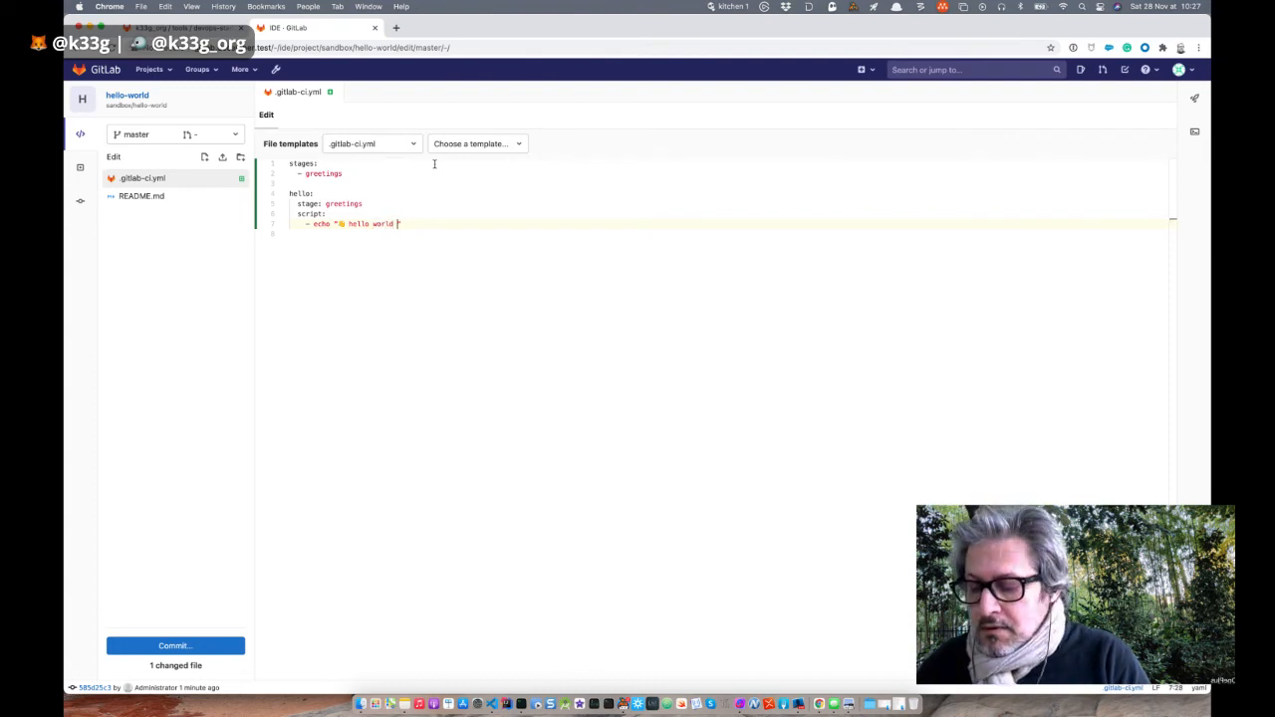
{"action": "type", "text": ":ea"}
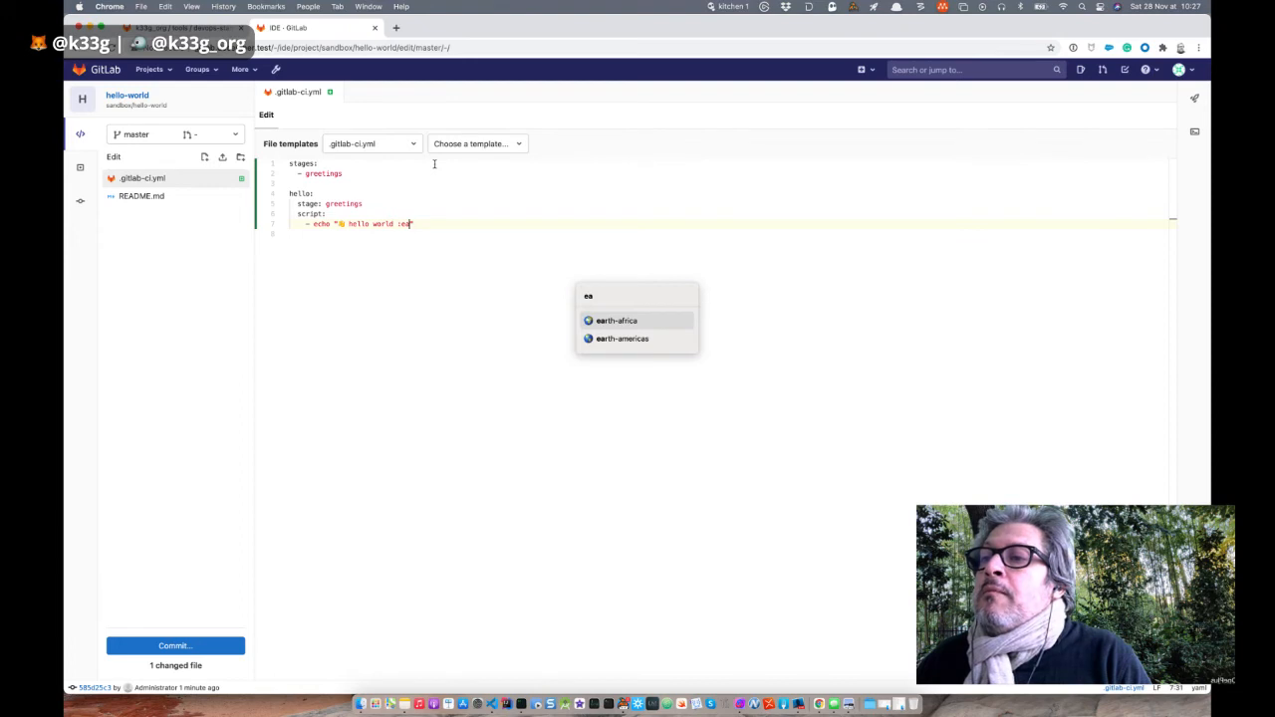
{"action": "key", "text": "Return"}
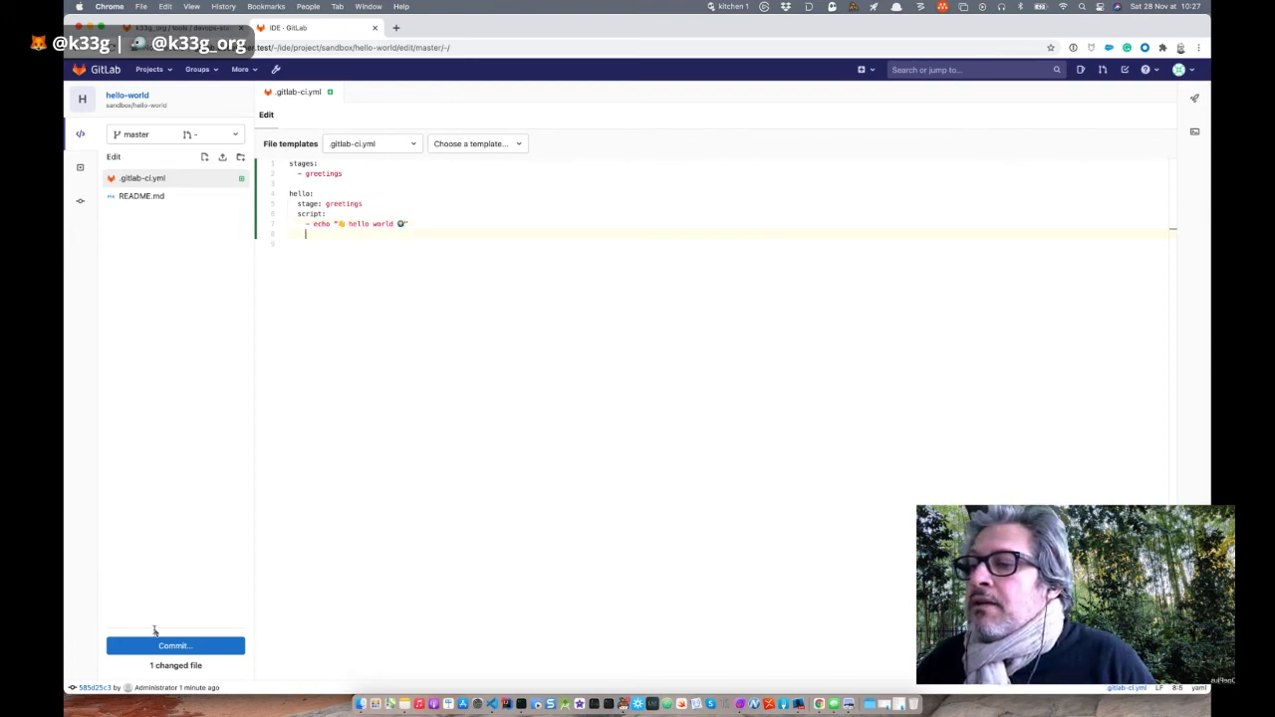
Step: Commit the new .gitlab-ci.yml directly to the master branch with the tada emoji as commit message
{"action": "left_click", "coordinate": [156, 645]}
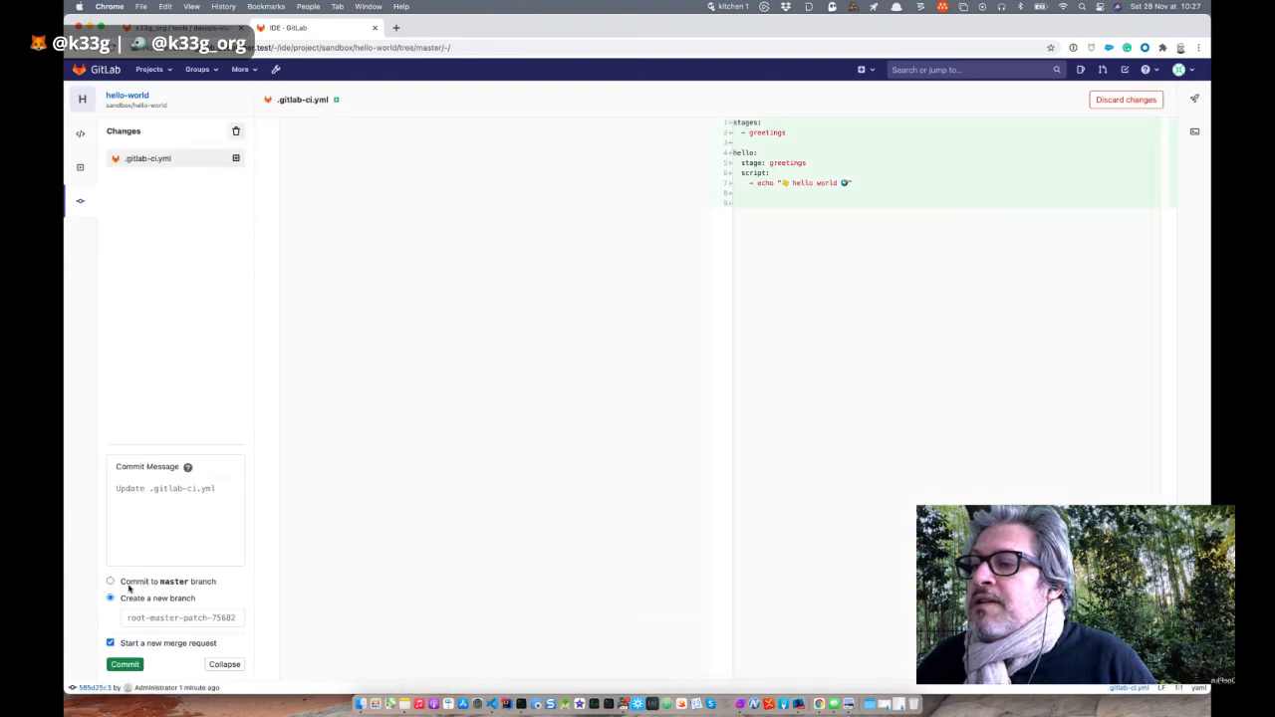
{"action": "left_click", "coordinate": [128, 584]}
{"action": "left_click", "coordinate": [130, 542]}
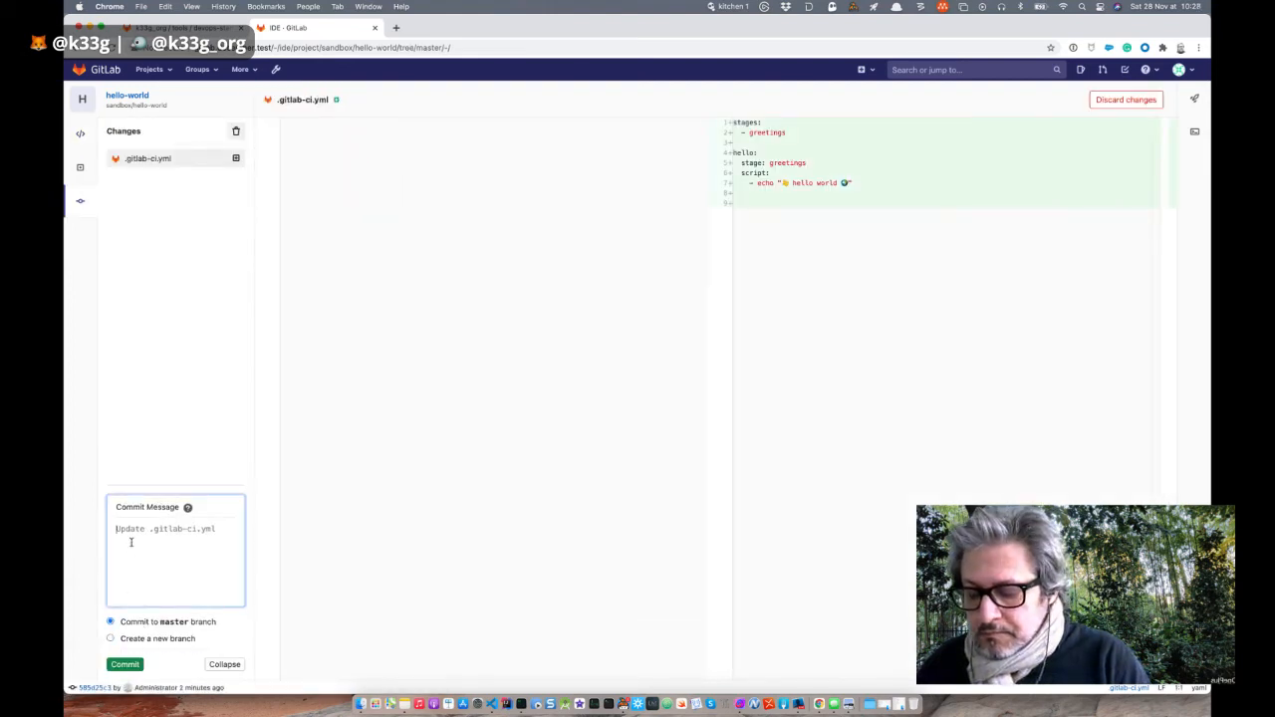
{"action": "type", "text": ":ta"}
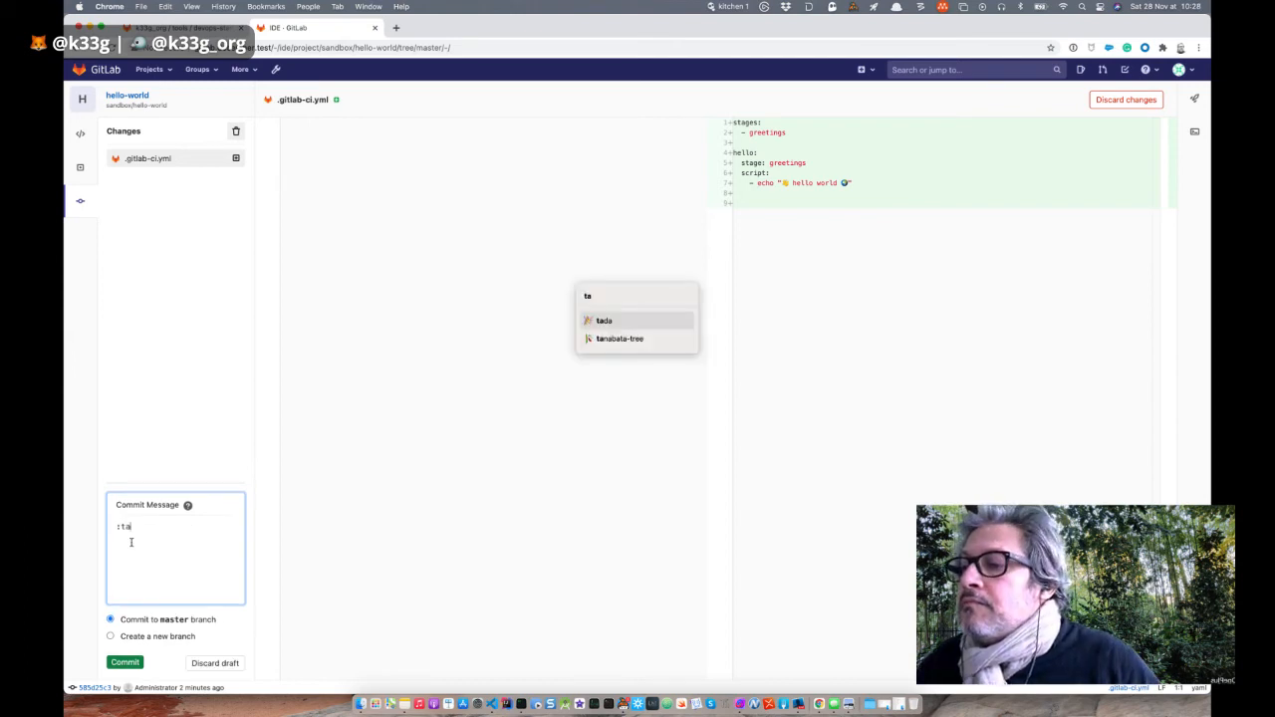
{"action": "key", "text": "Return"}
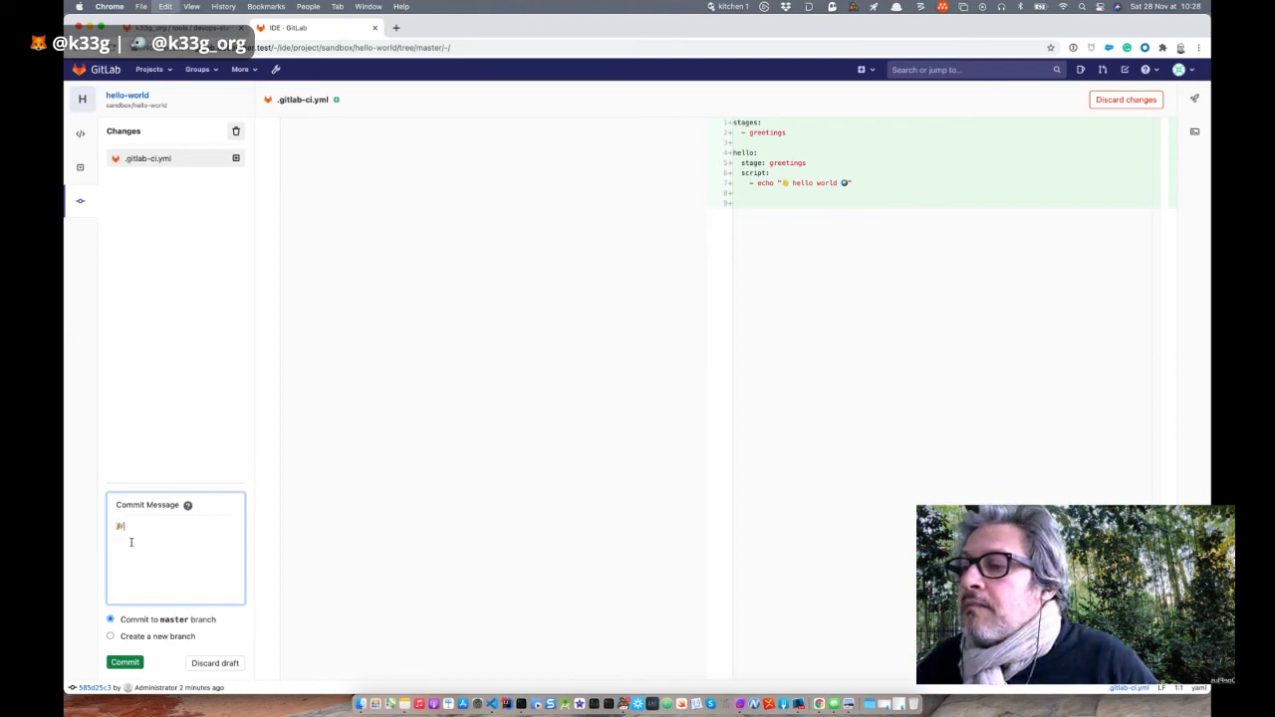
{"action": "left_click", "coordinate": [117, 663]}
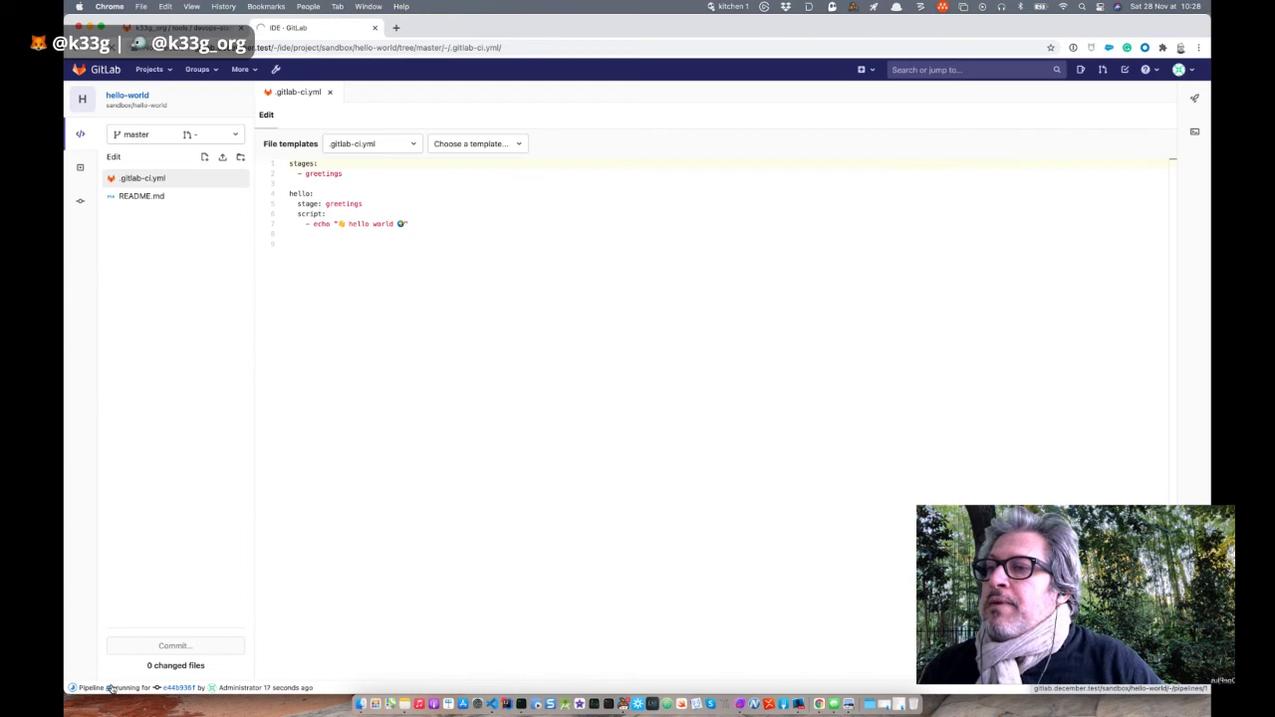
Step: Follow the pipeline's hello job log, check the cluster pods in K9s in Visual Studio Code, and return to the log in Chrome
{"action": "left_click", "coordinate": [112, 687]}
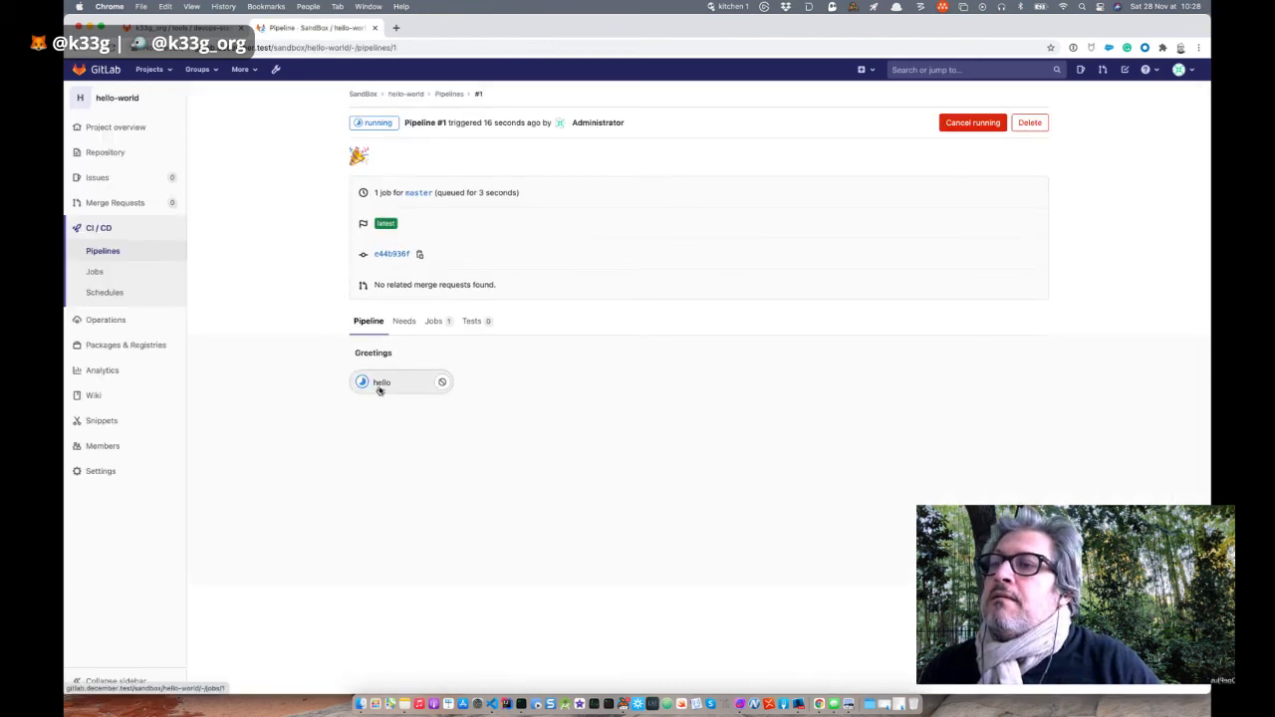
{"action": "left_click", "coordinate": [380, 390]}
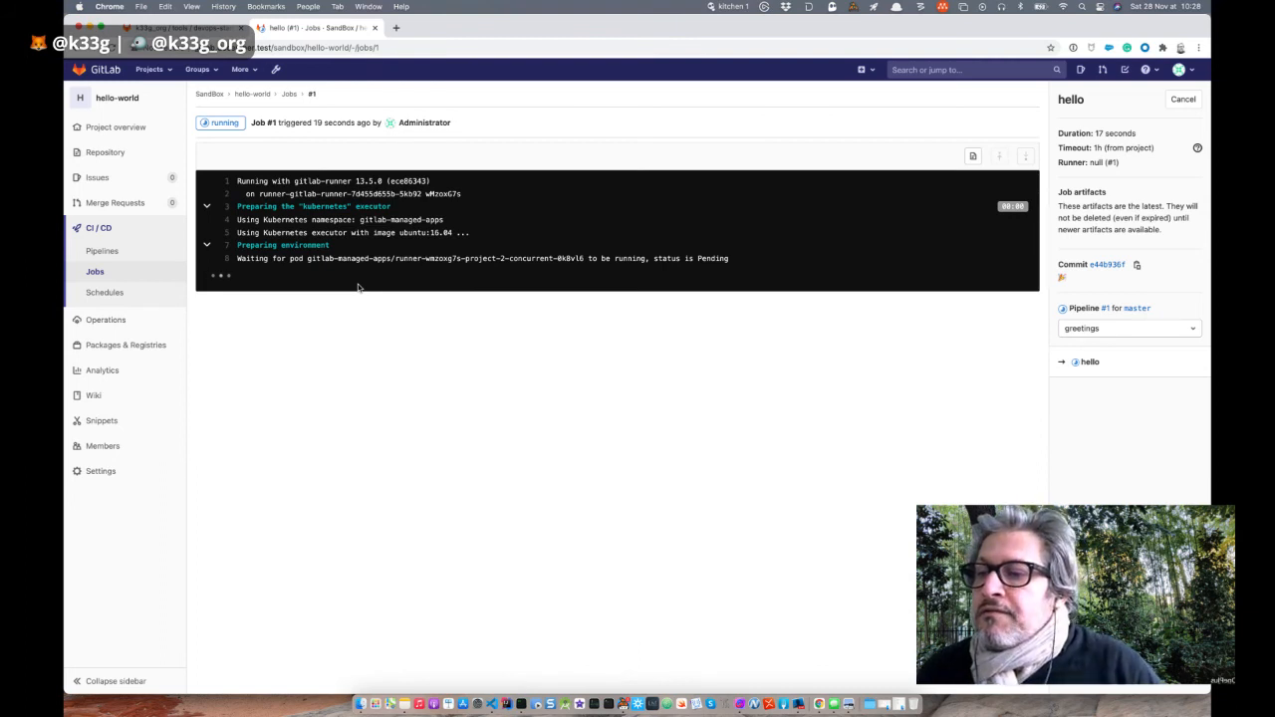
{"action": "left_click", "coordinate": [494, 700]}
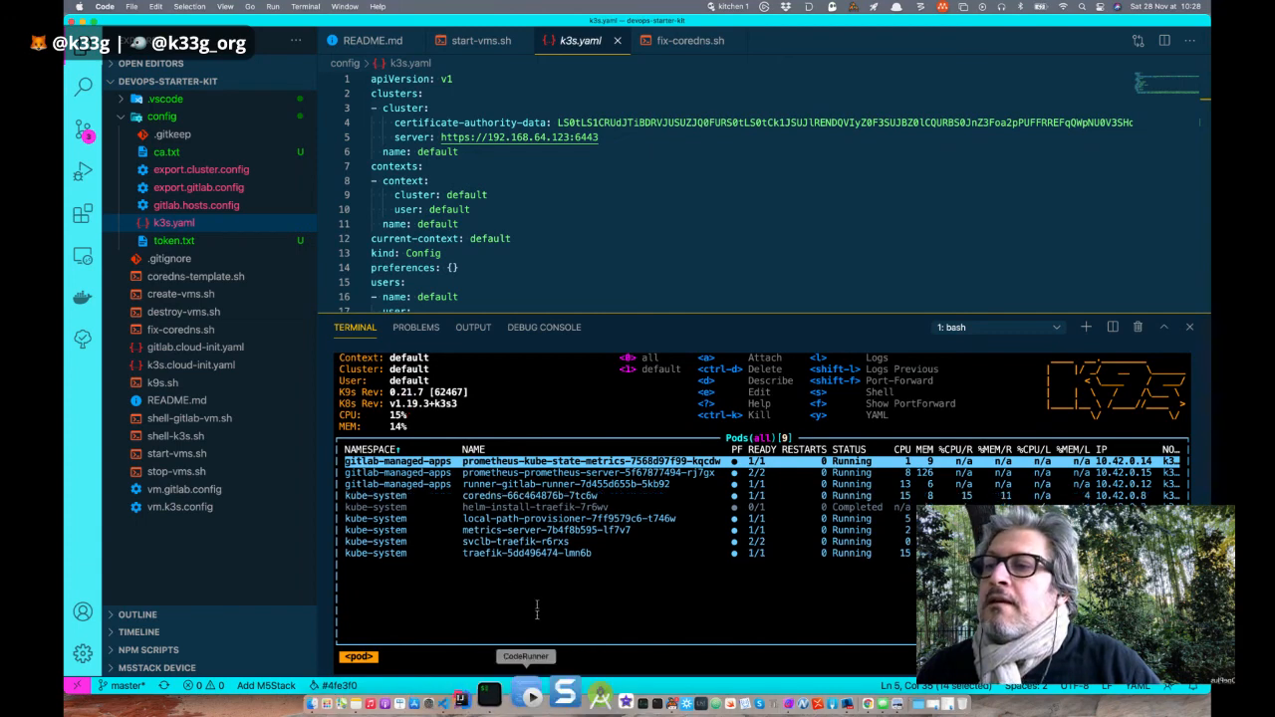
{"action": "key", "text": "ctrl+Up"}
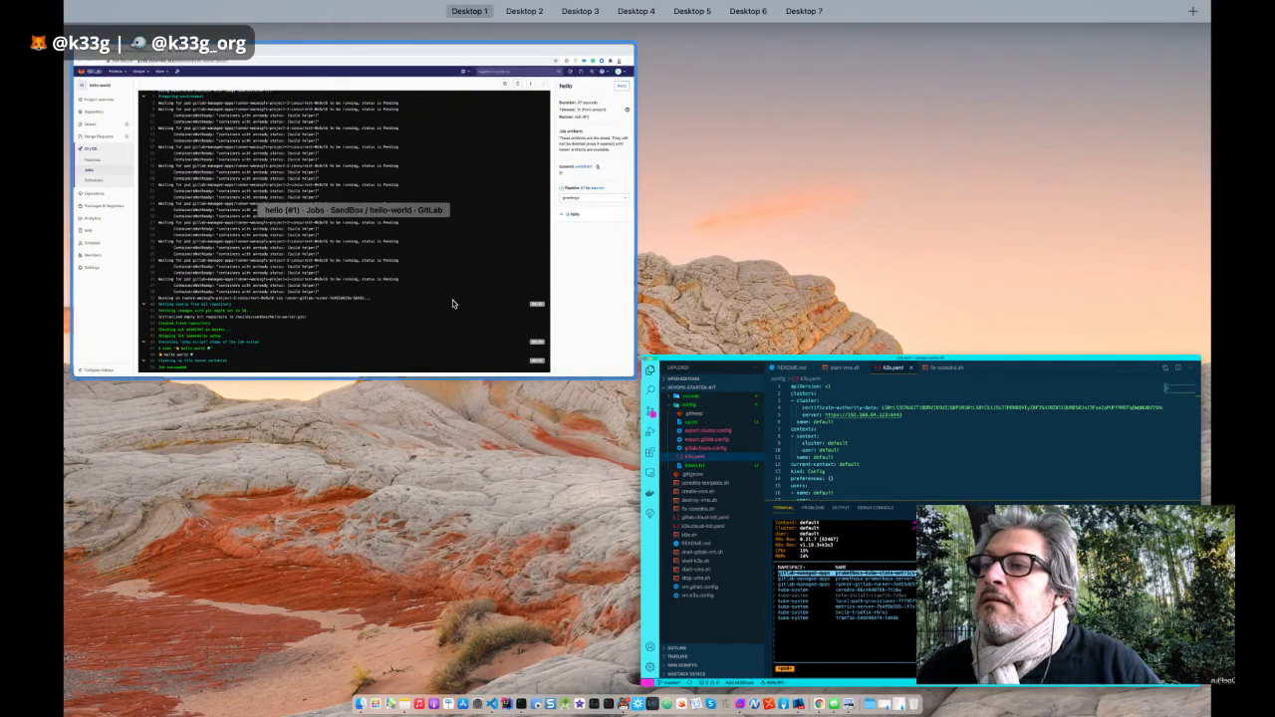
{"action": "left_click", "coordinate": [459, 308]}
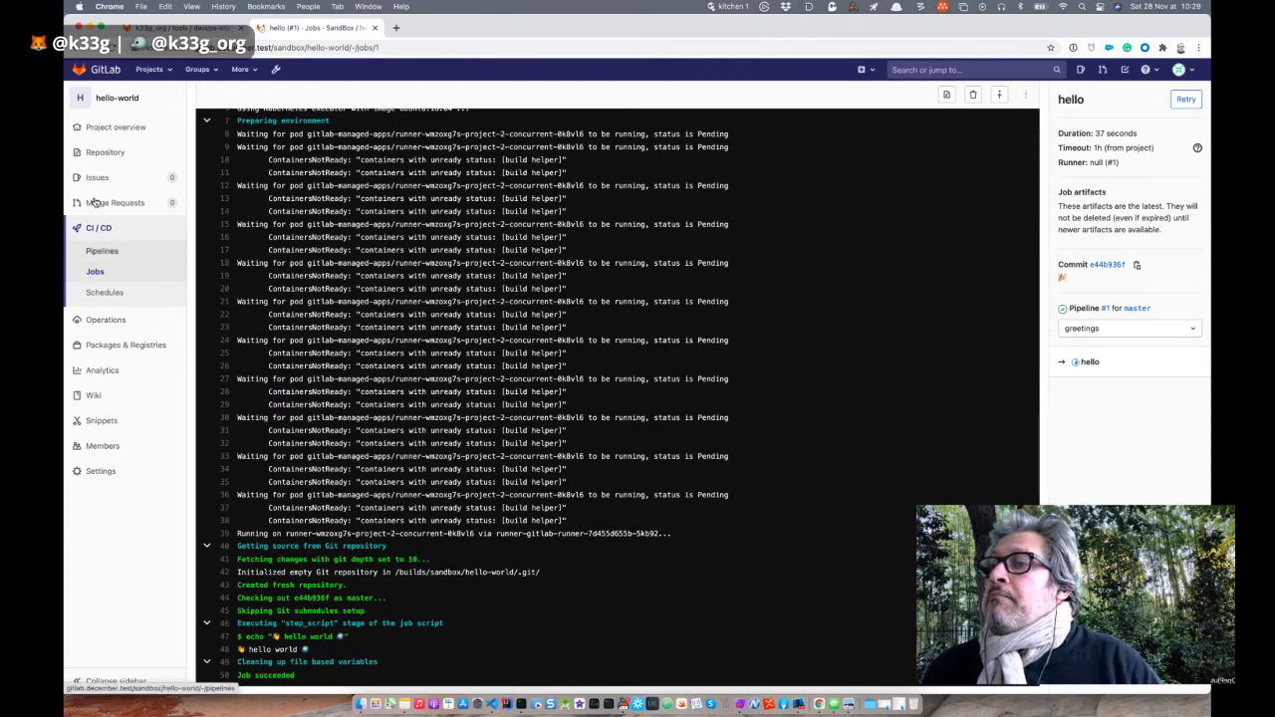
Step: Open the file list of the hello-world repository
{"action": "mouse_move", "coordinate": [159, 156]}
{"action": "left_click", "coordinate": [202, 154]}
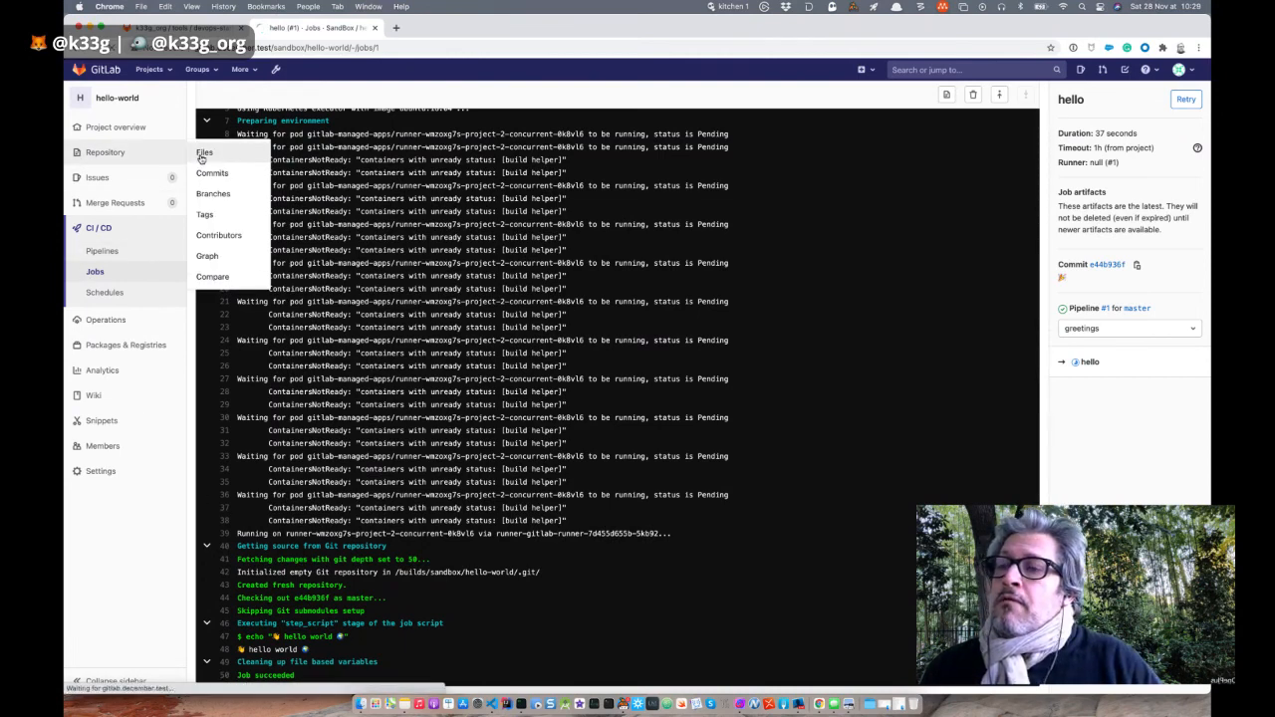